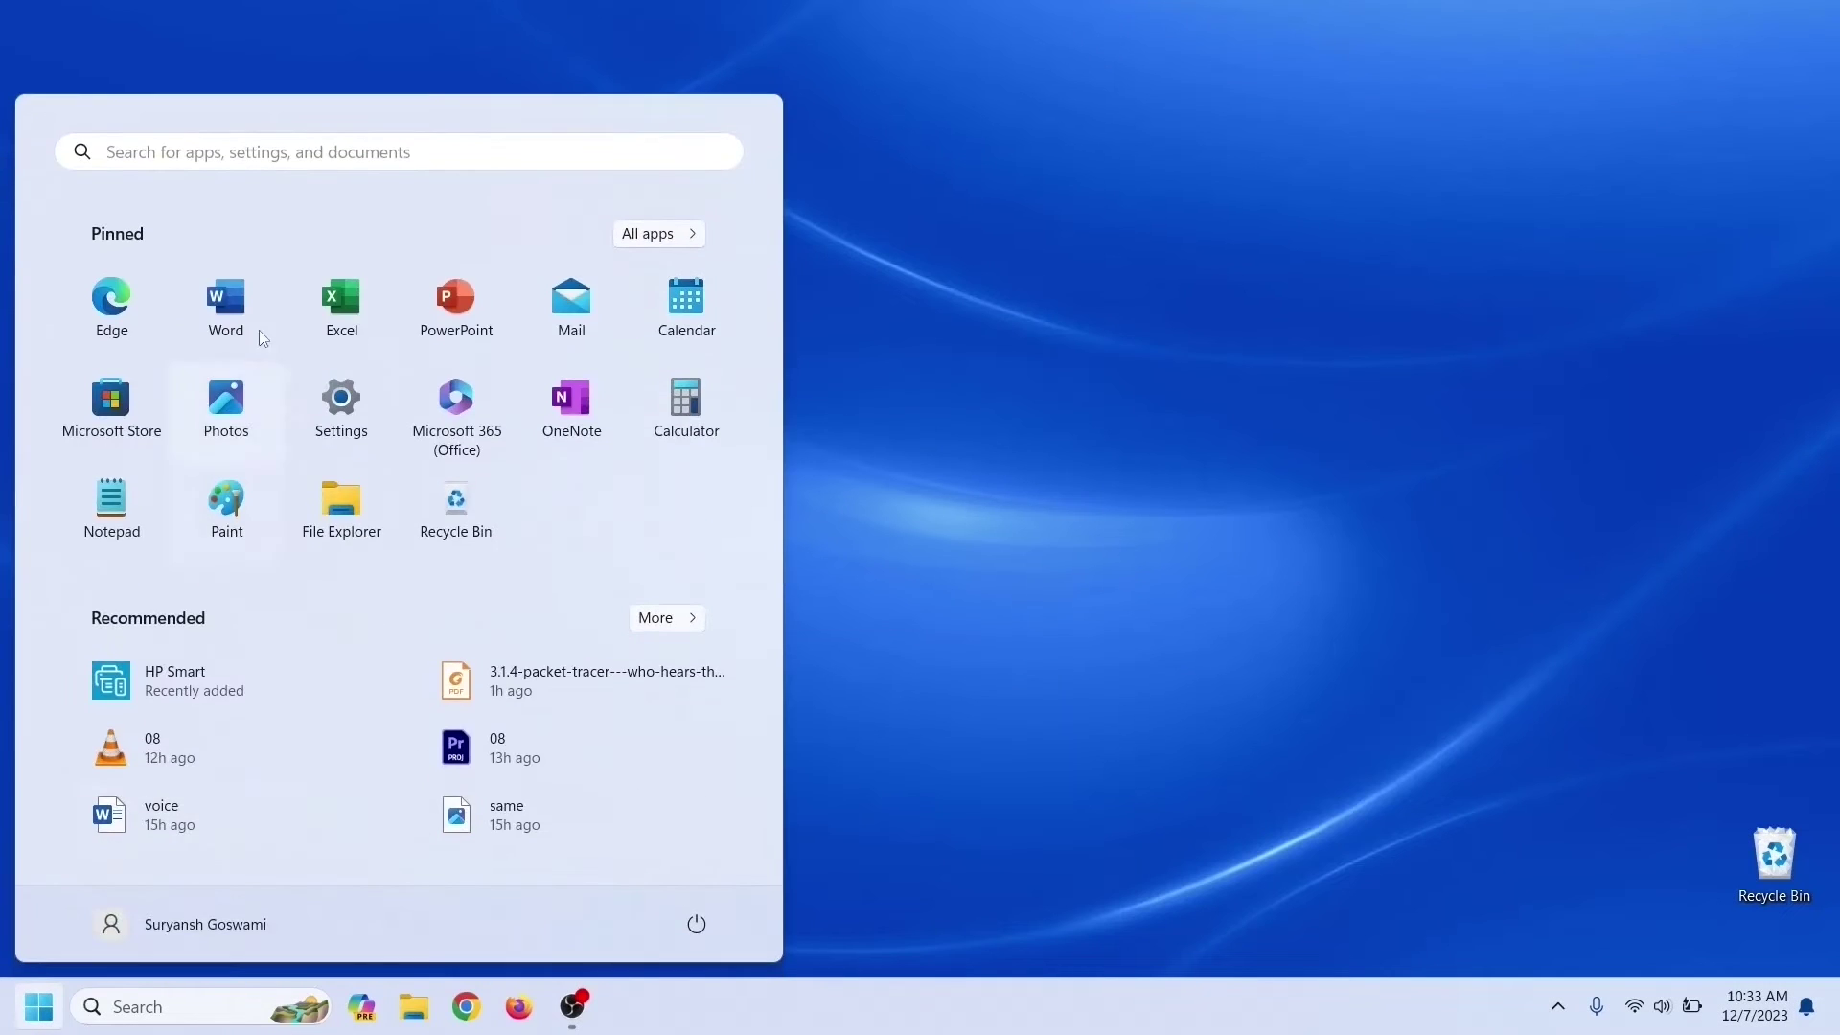
# Step: Launch Cisco Packet Tracer from a Start menu search for 'packet'
pyautogui.click(288, 153)
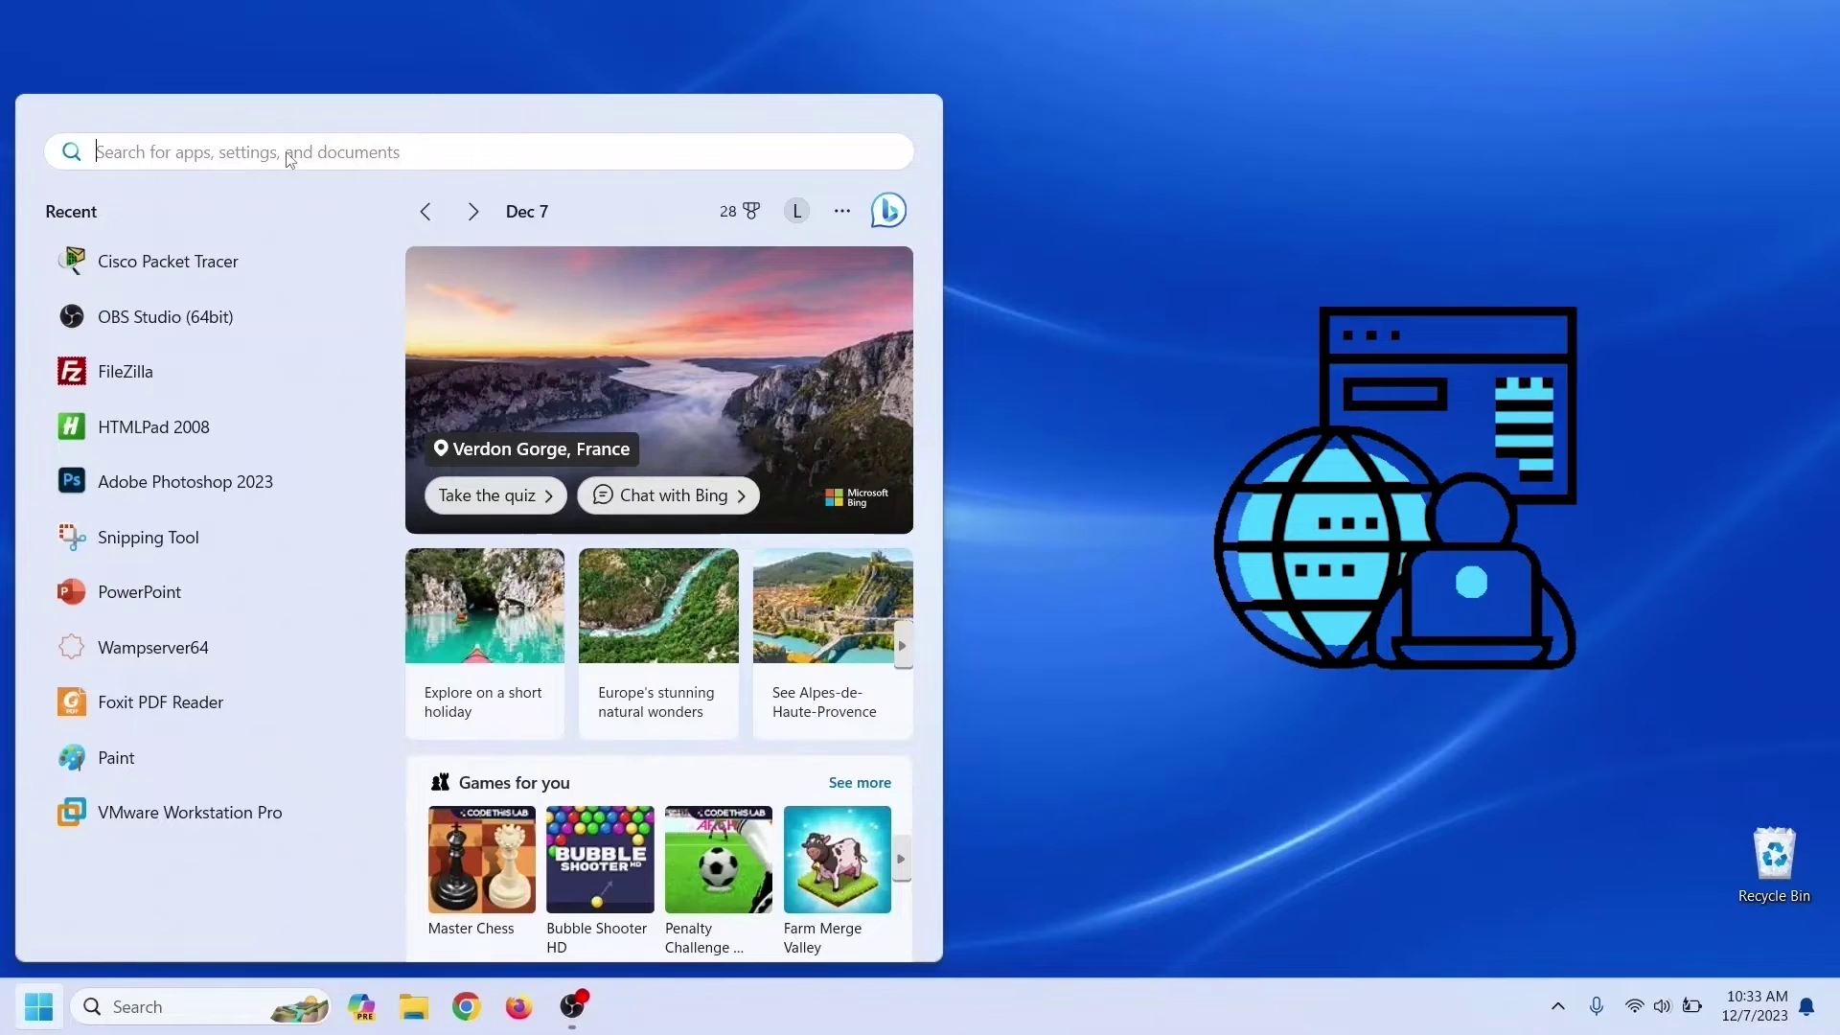
pyautogui.write('packet')
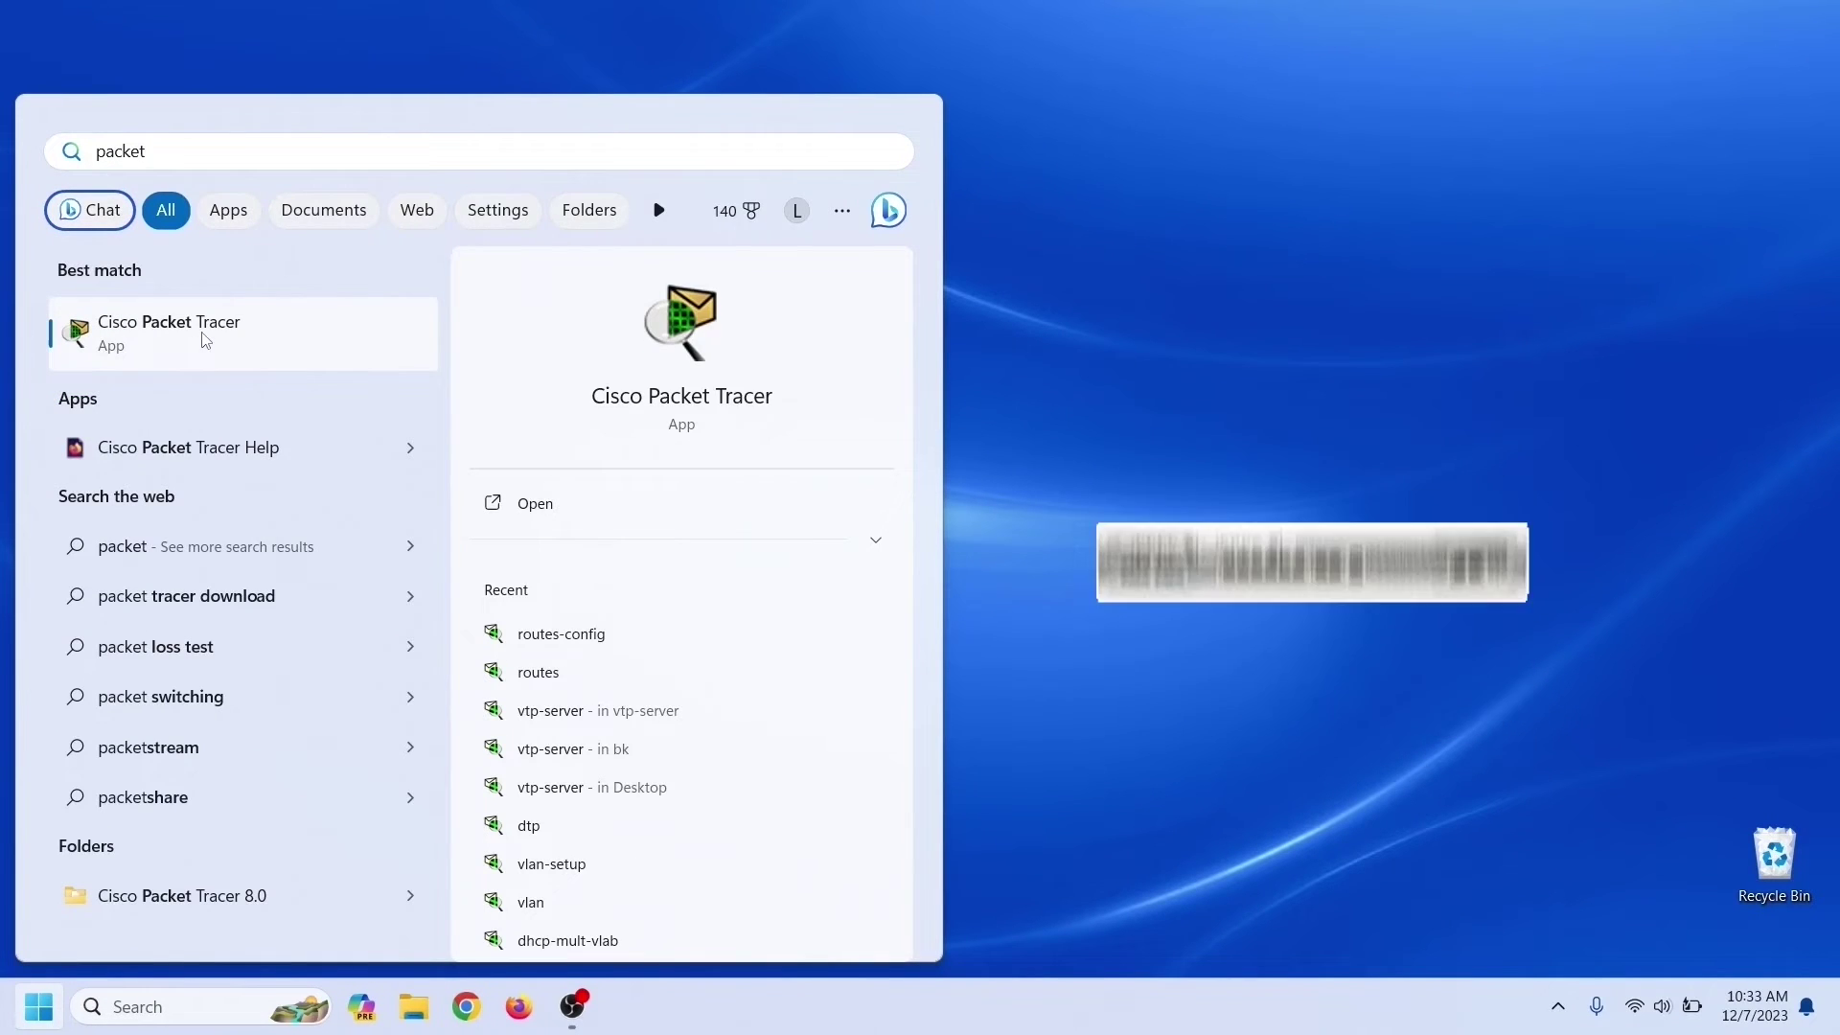
pyautogui.click(212, 335)
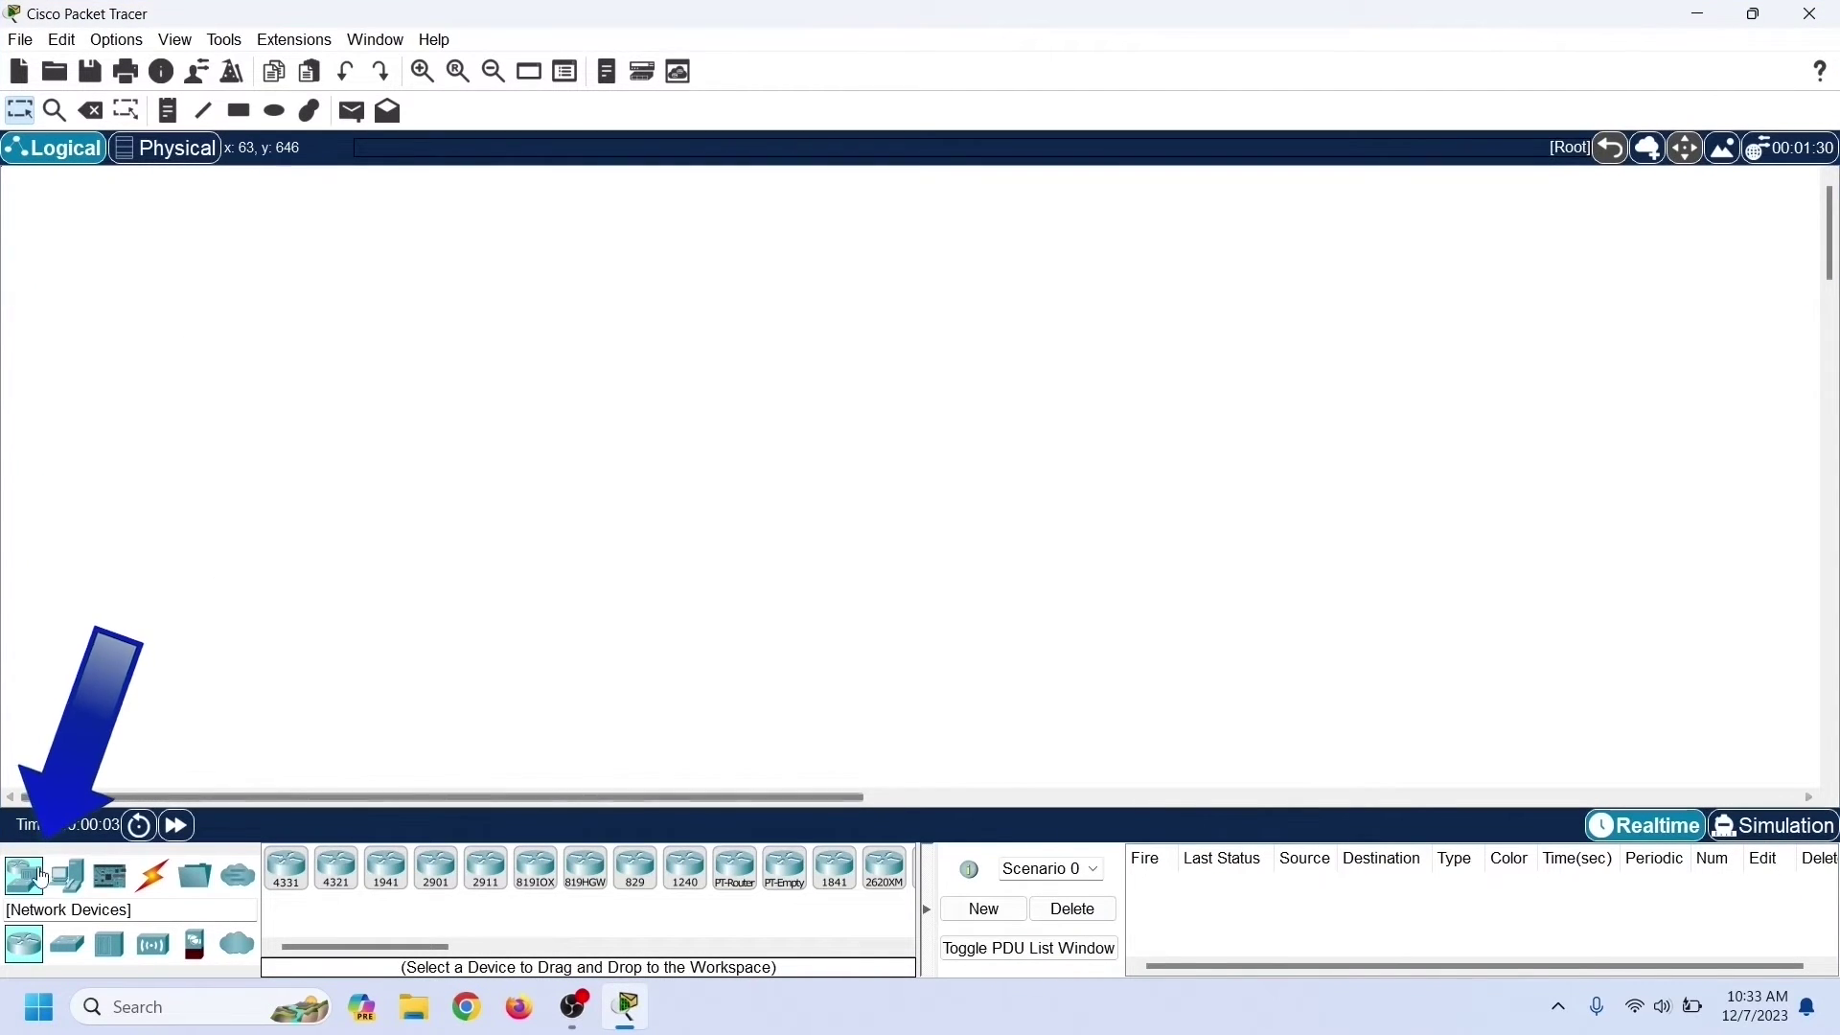
# Step: Place a 2960 switch in the middle of the workspace
pyautogui.click(68, 947)
pyautogui.click(286, 869)
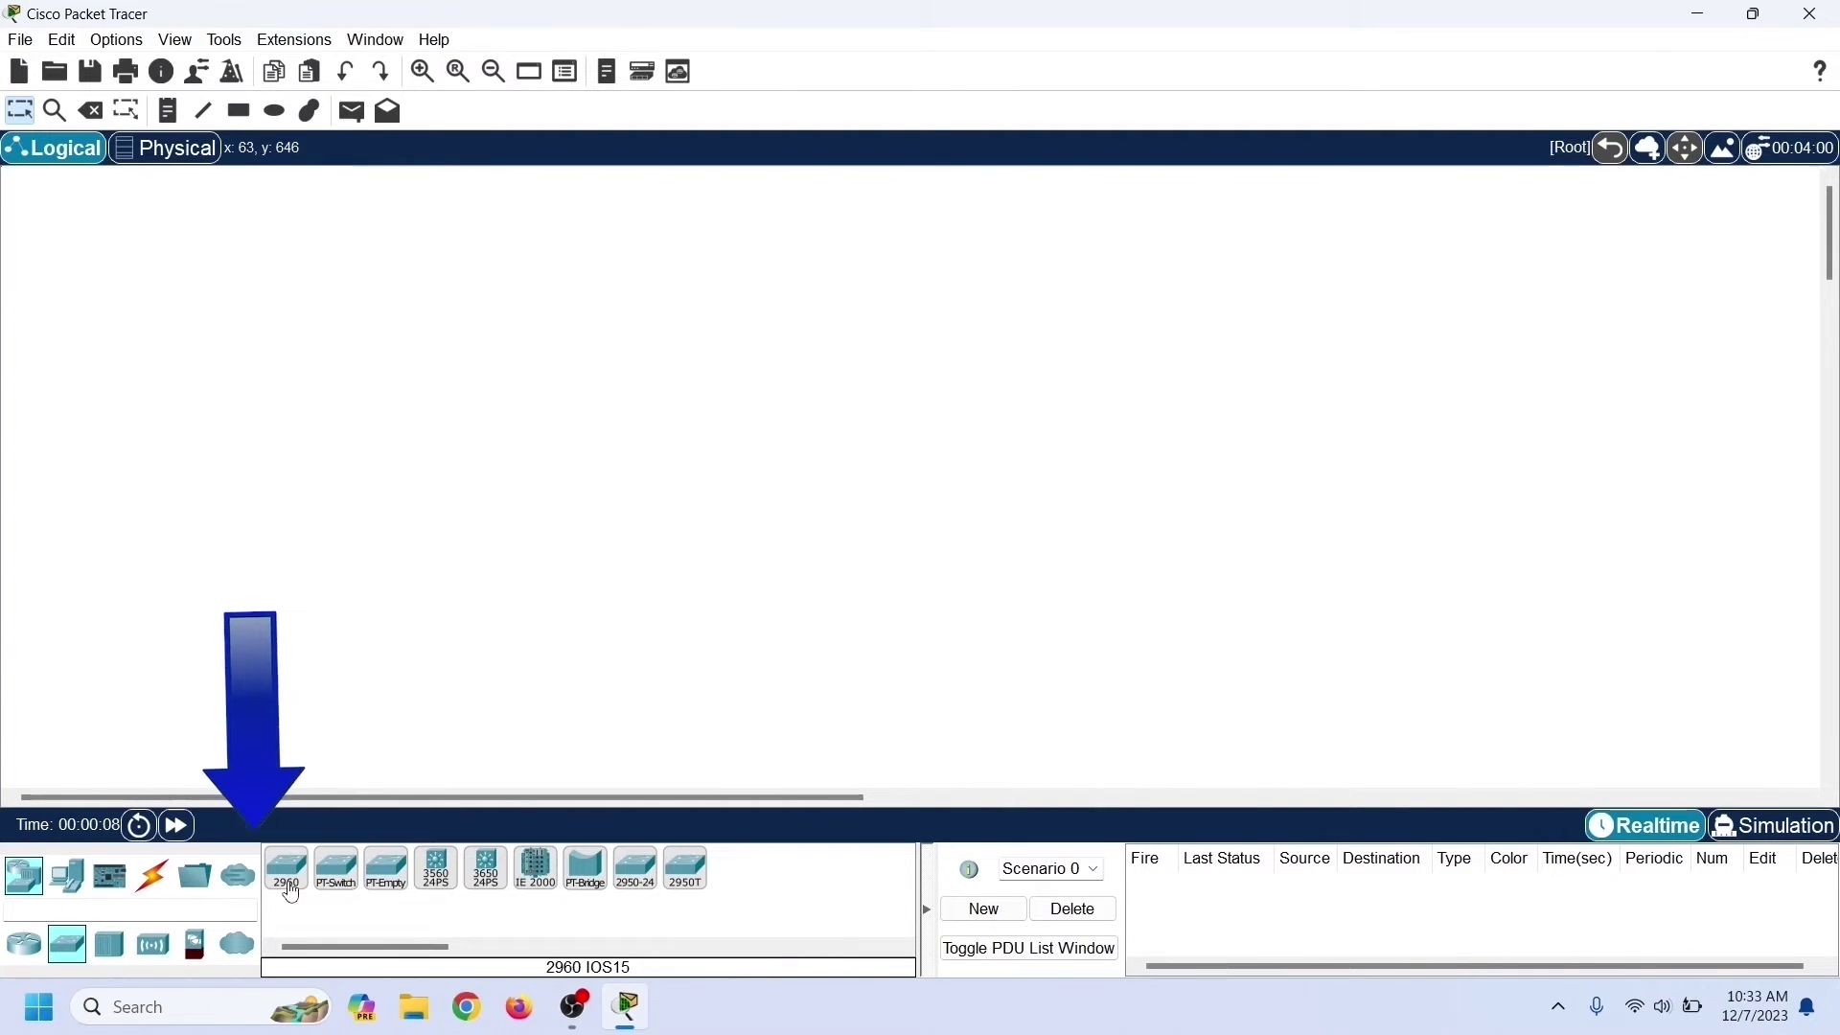
pyautogui.click(778, 427)
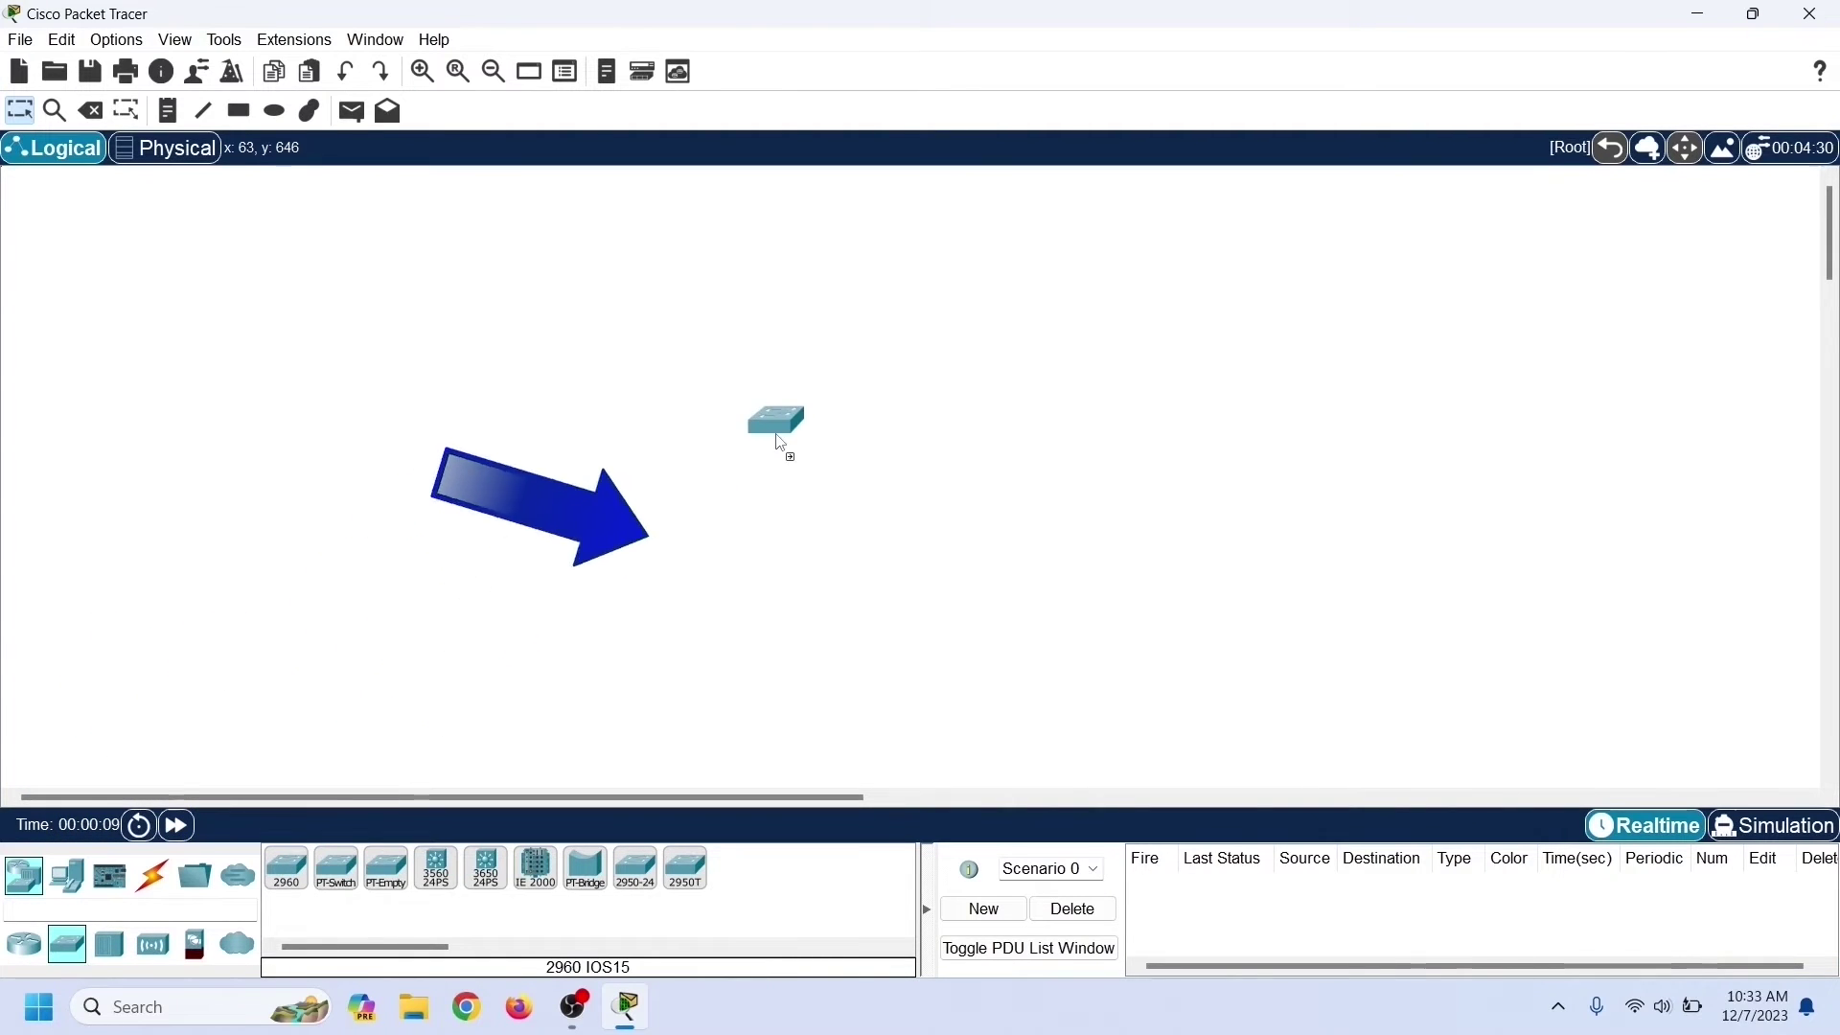
# Step: Add four generic PCs around the switch and bring up the copper straight-through cable
pyautogui.click(67, 877)
pyautogui.click(286, 868)
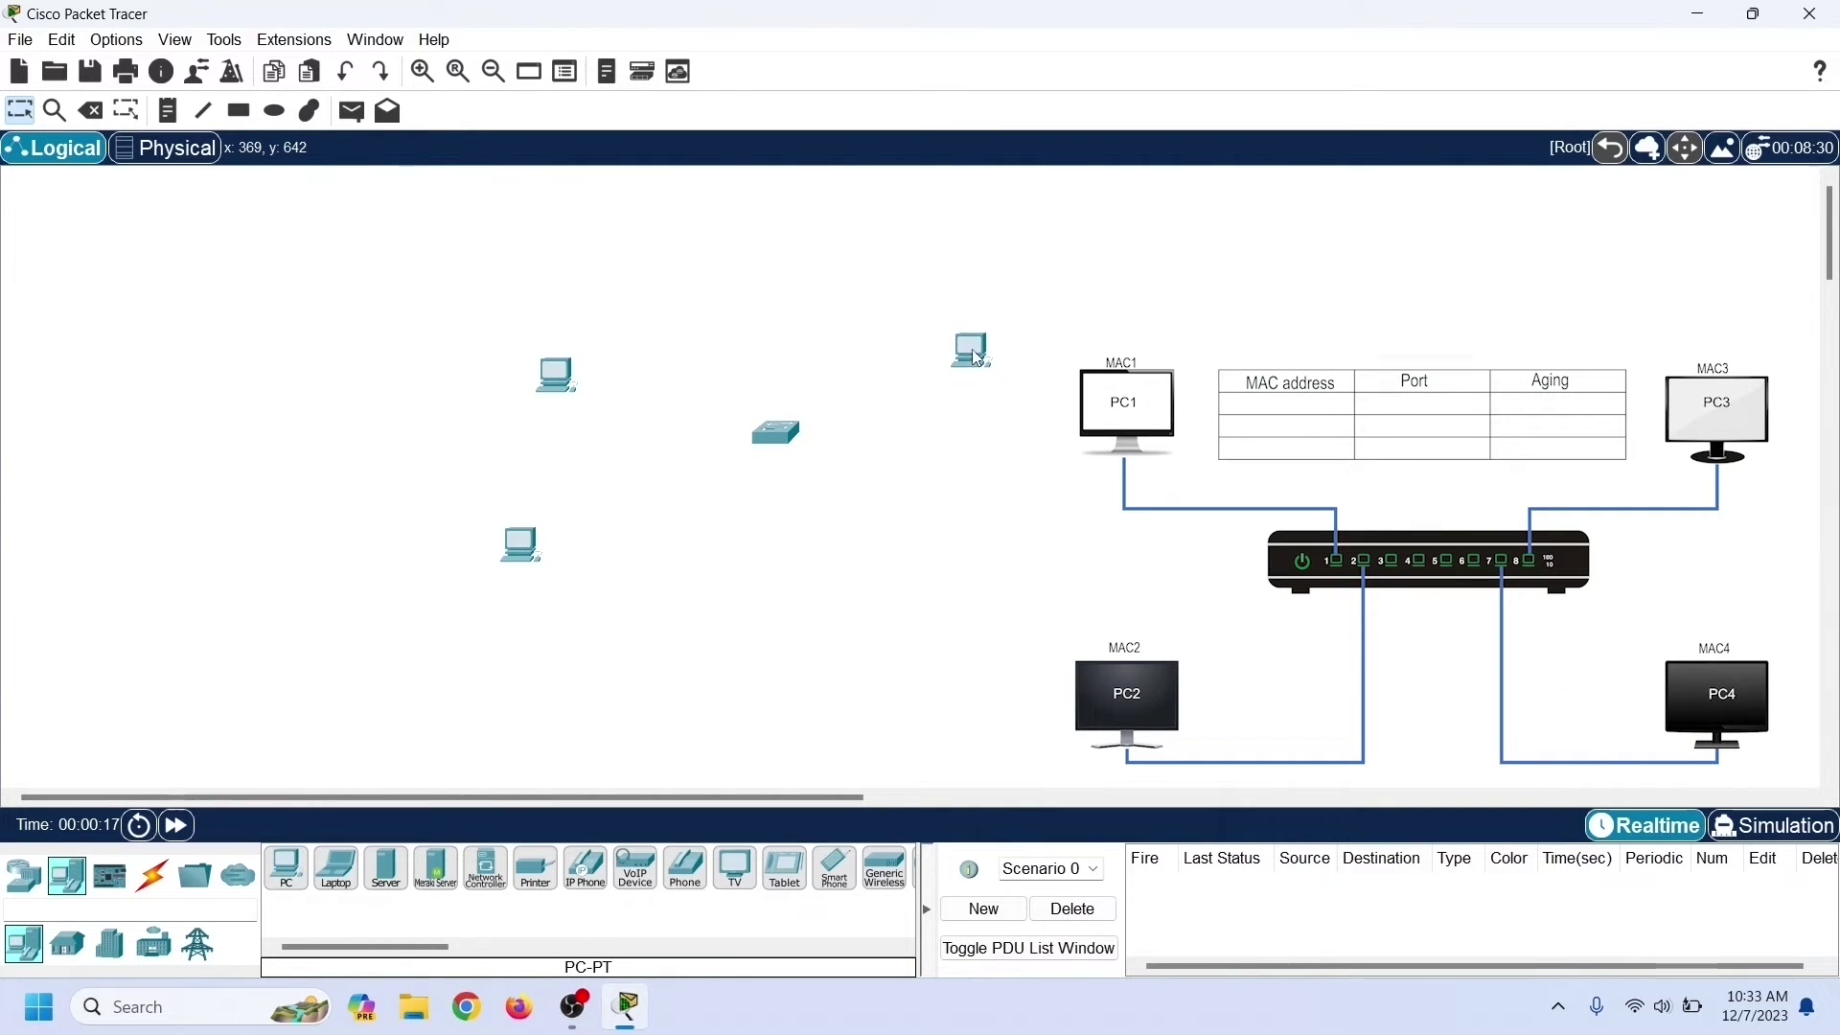
pyautogui.click(961, 555)
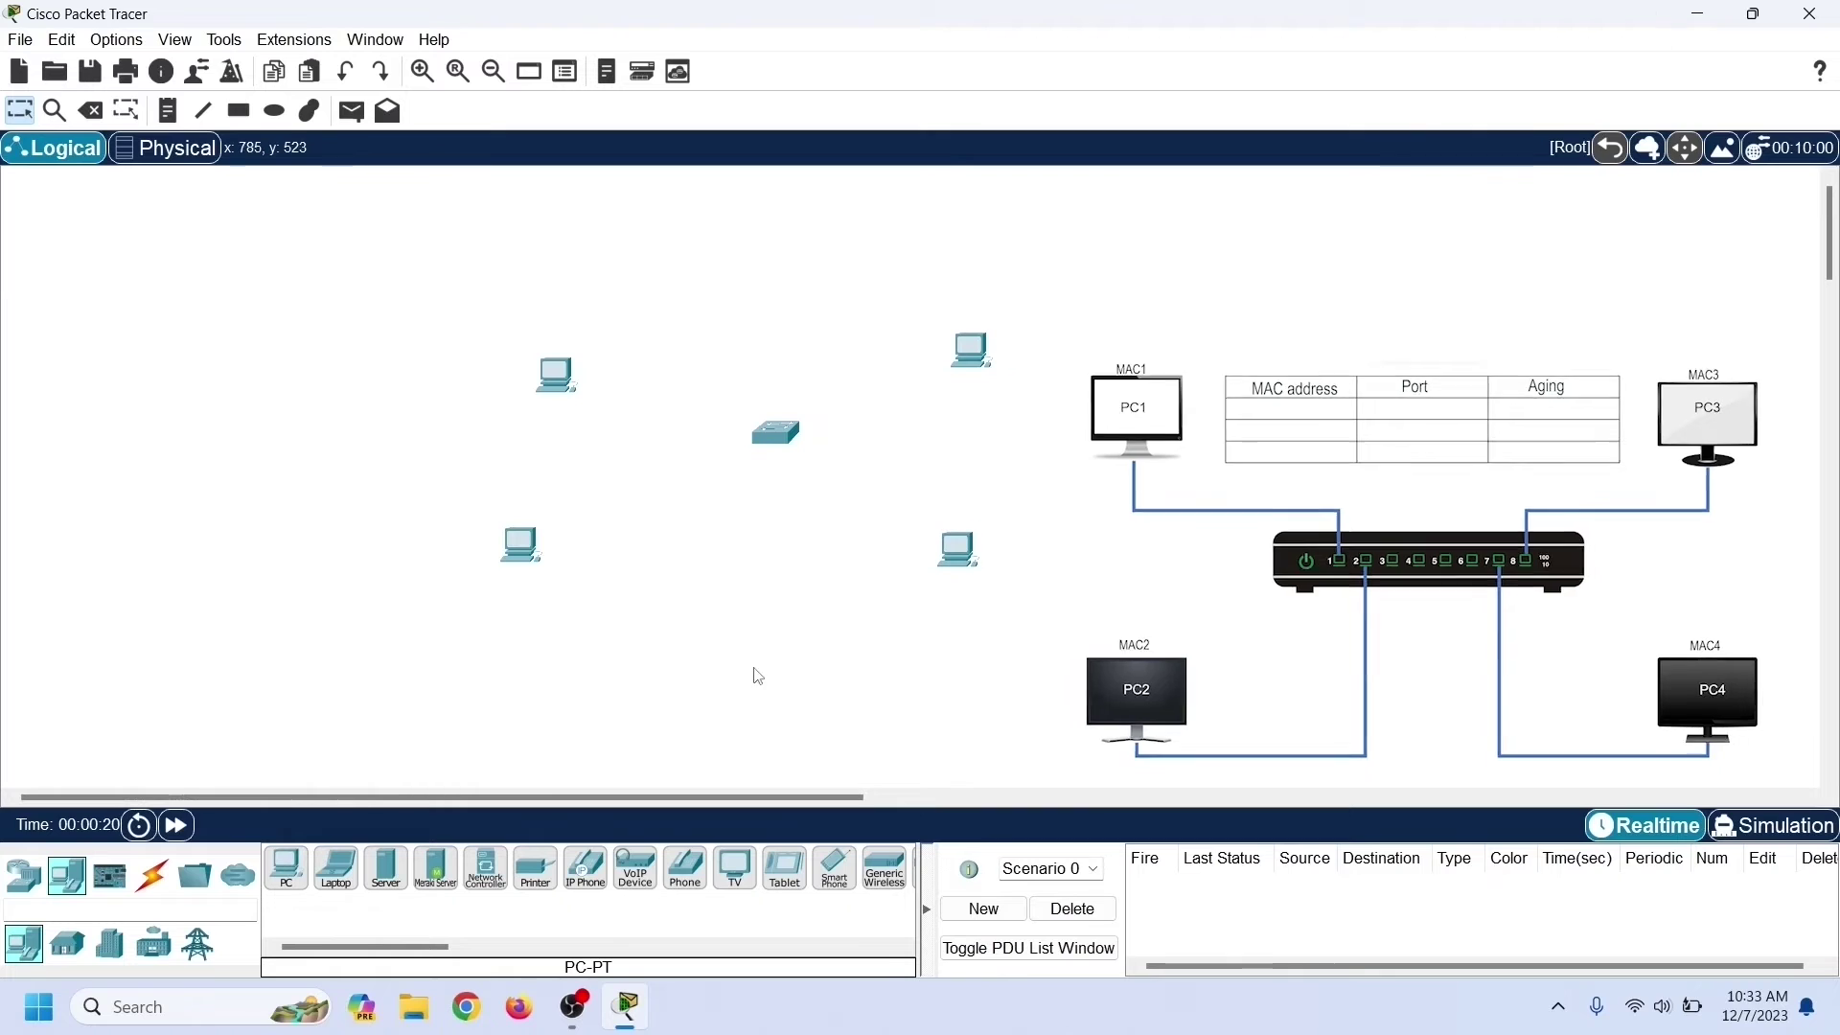
pyautogui.click(154, 875)
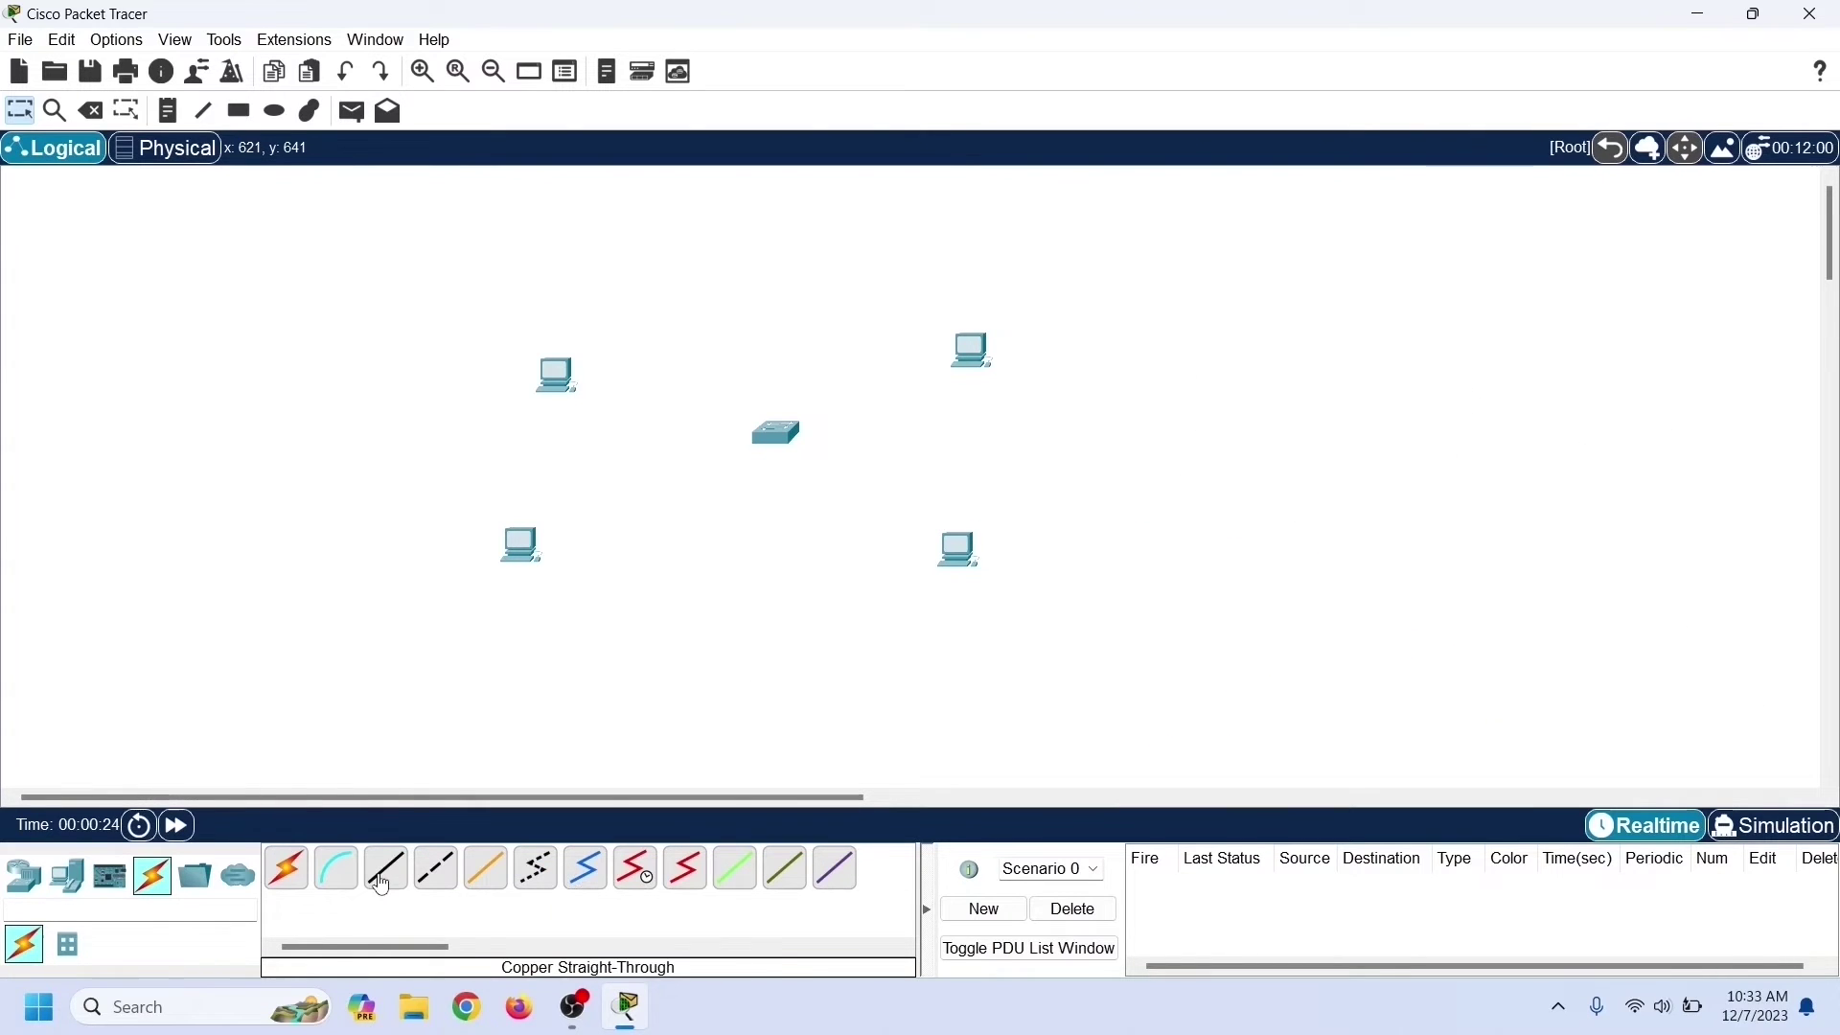
# Step: Cable the two left PCs' FastEthernet0 ports to switch ports Fa0/1 and Fa0/2
pyautogui.click(572, 406)
pyautogui.click(623, 475)
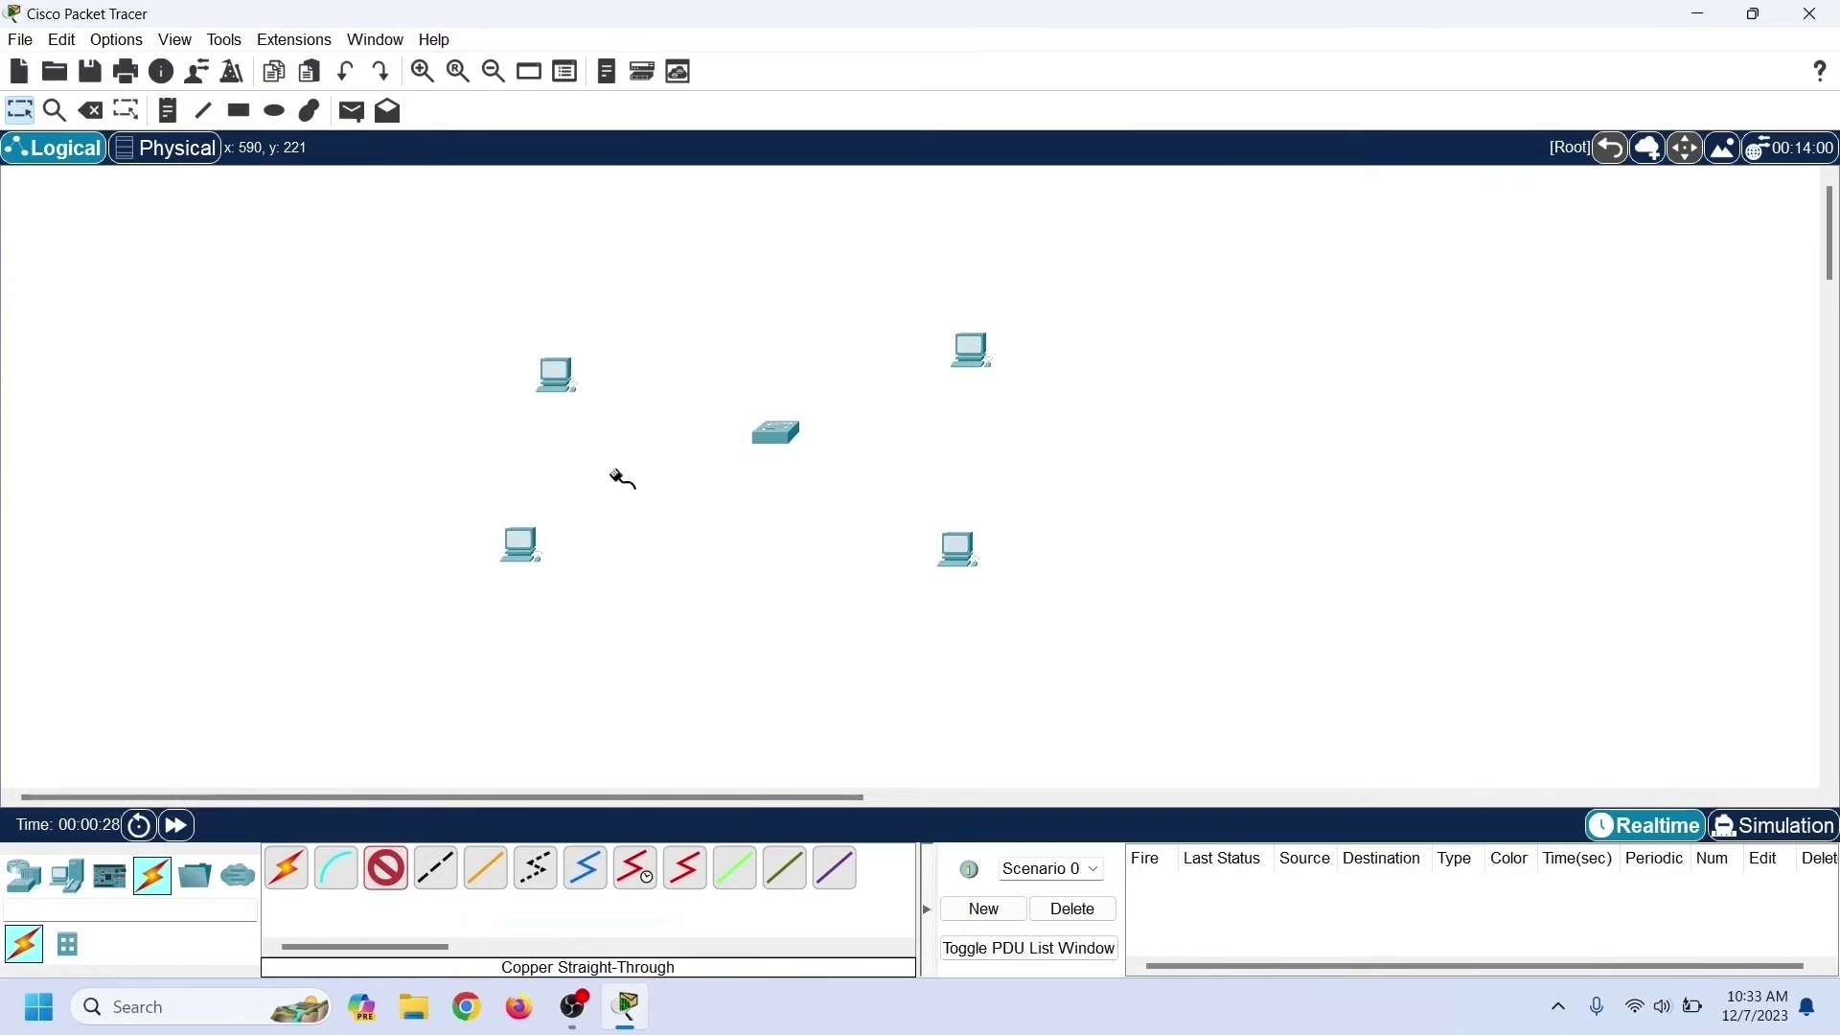
pyautogui.click(784, 433)
pyautogui.click(849, 43)
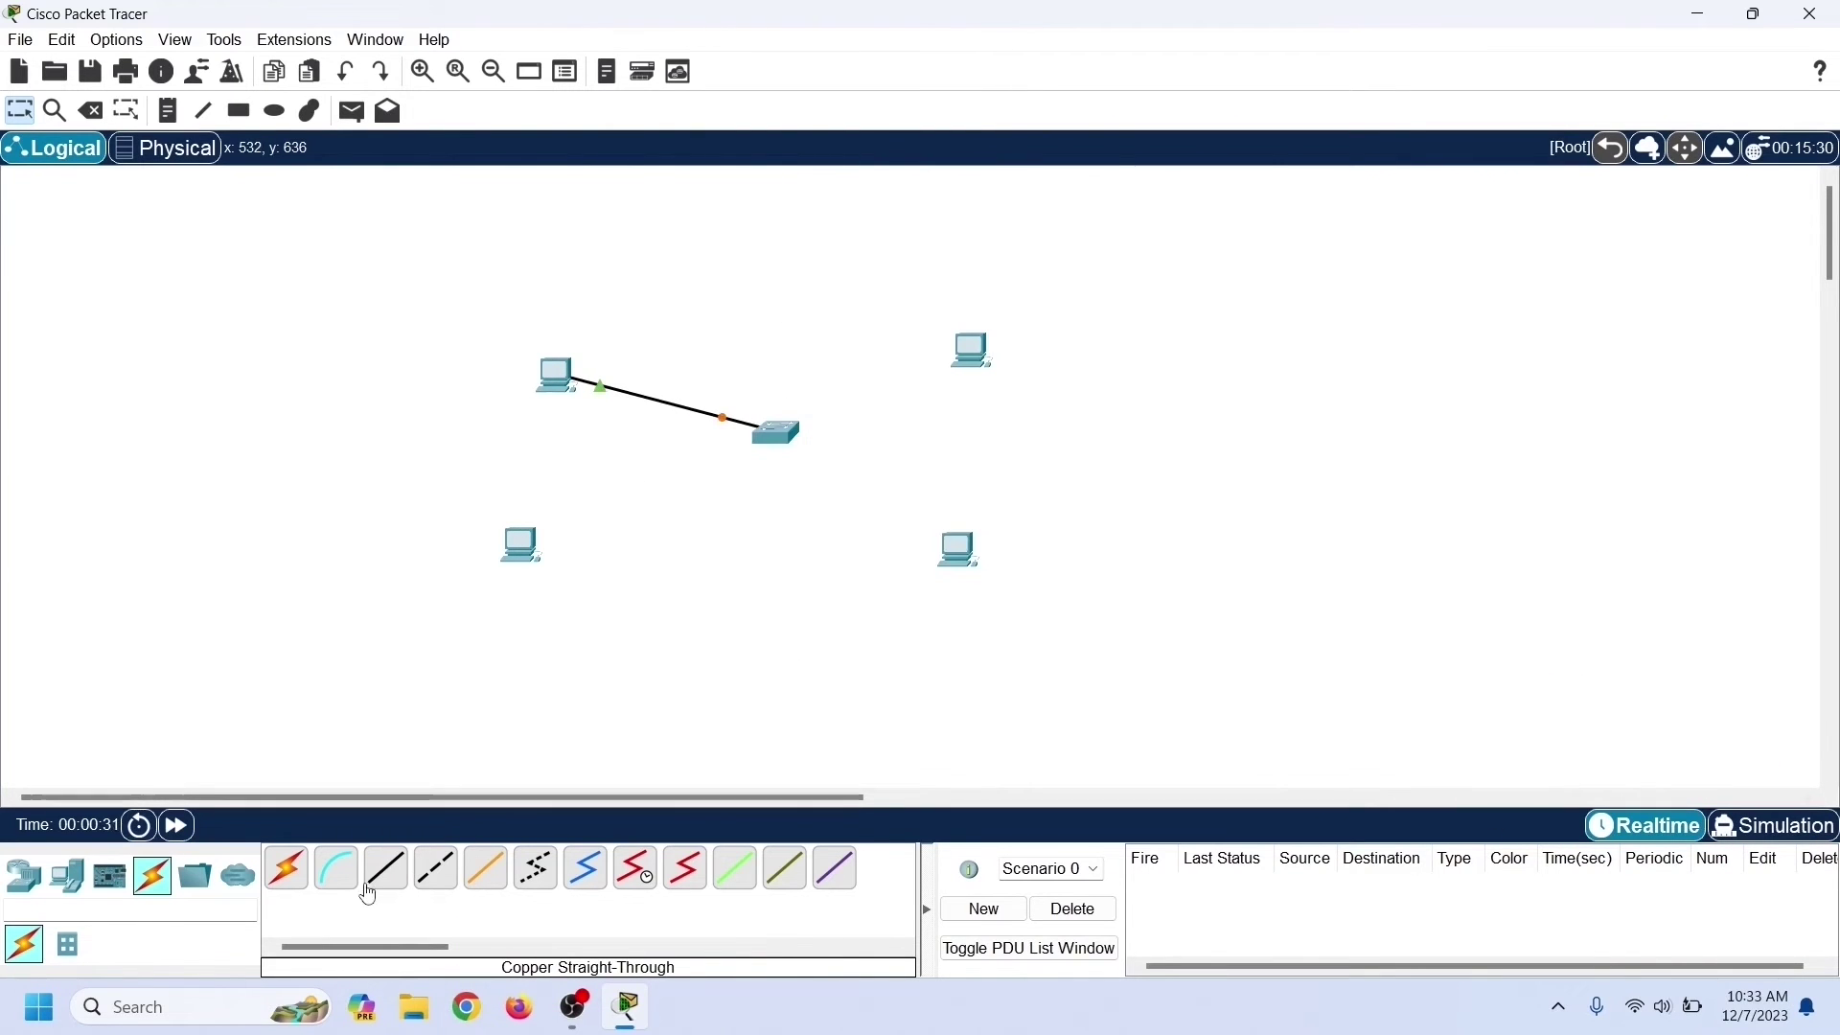
pyautogui.click(518, 561)
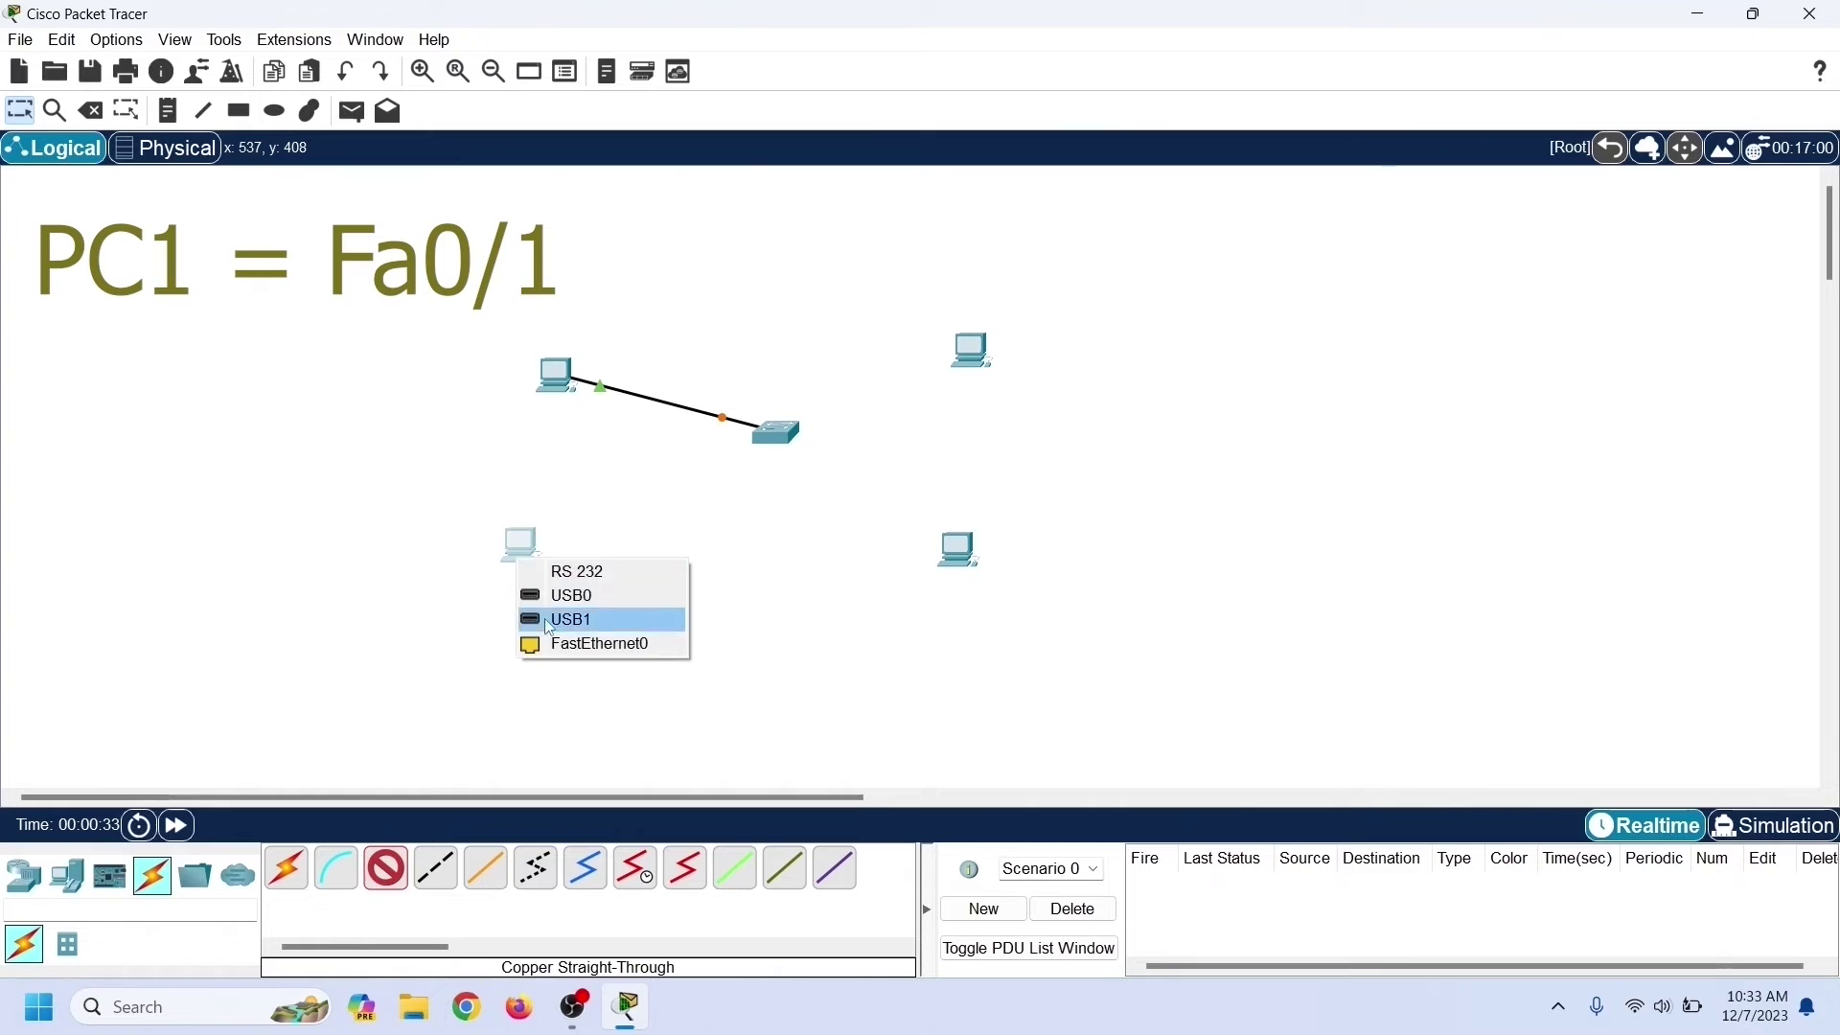
pyautogui.click(618, 644)
pyautogui.click(778, 442)
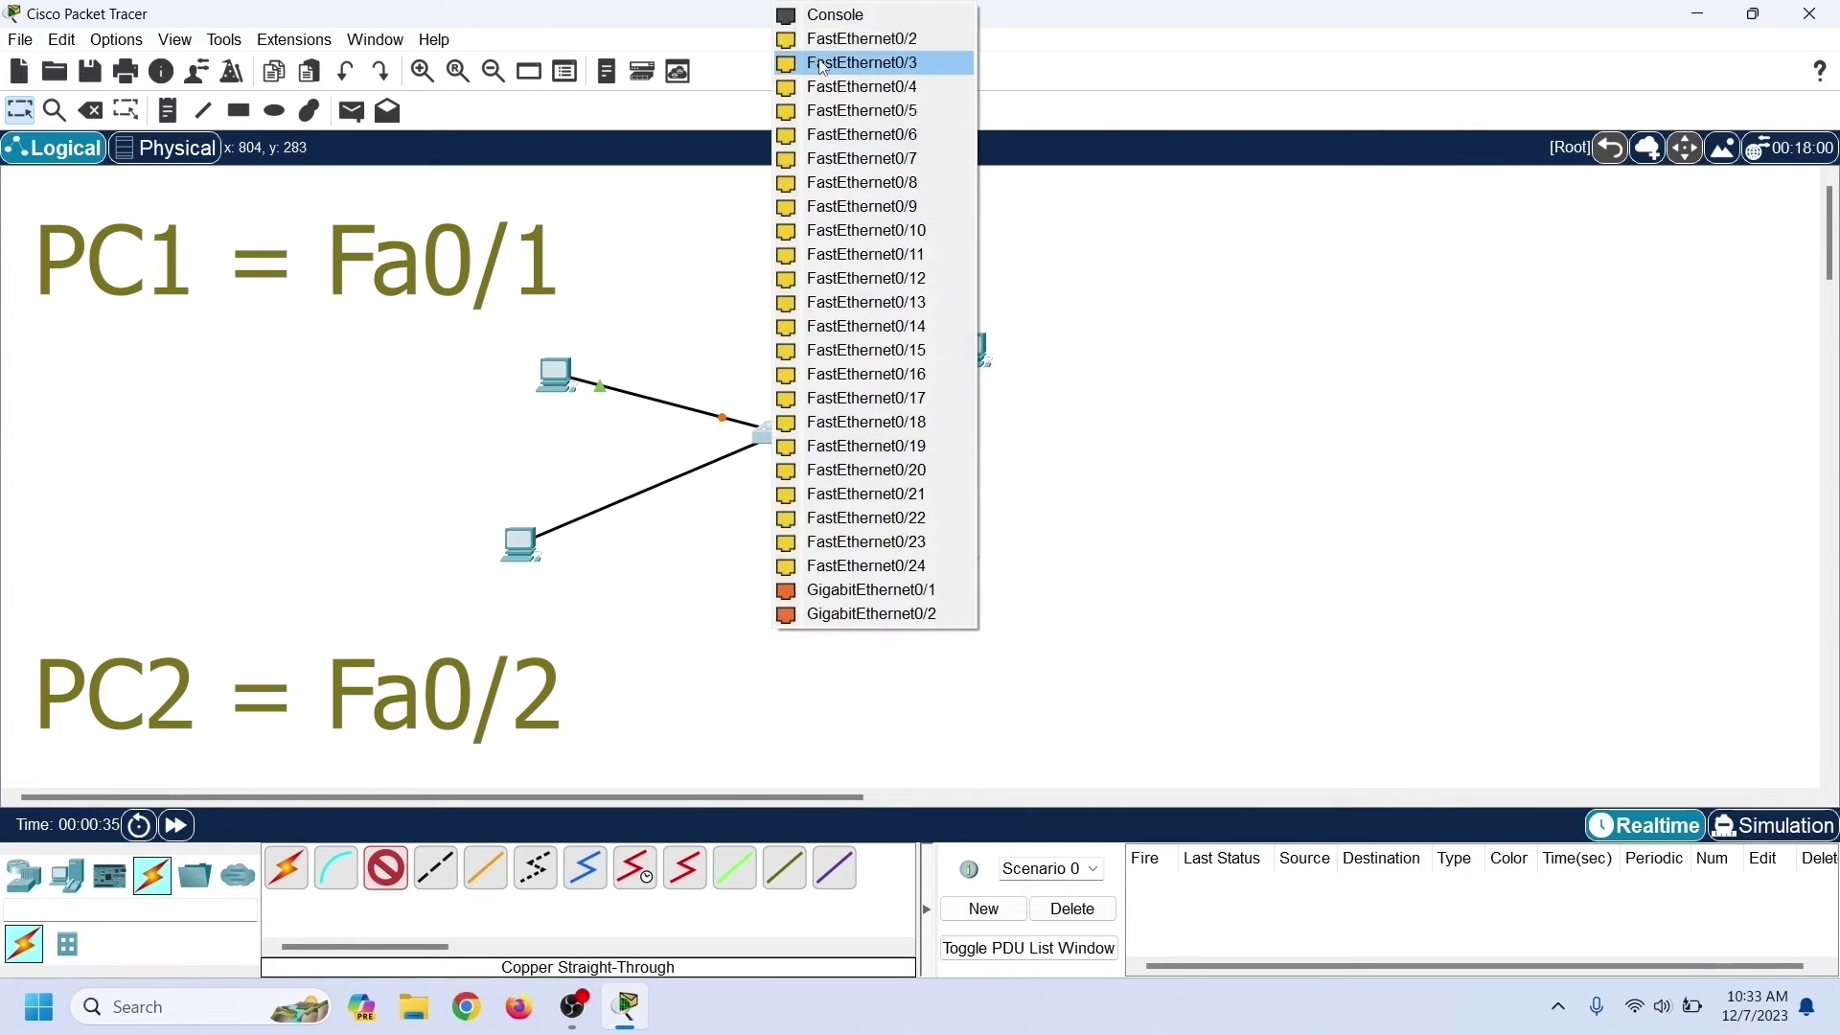
pyautogui.click(862, 38)
# Step: Cable the two right PCs' FastEthernet0 ports to switch ports Fa0/3 and Fa0/4
pyautogui.click(396, 881)
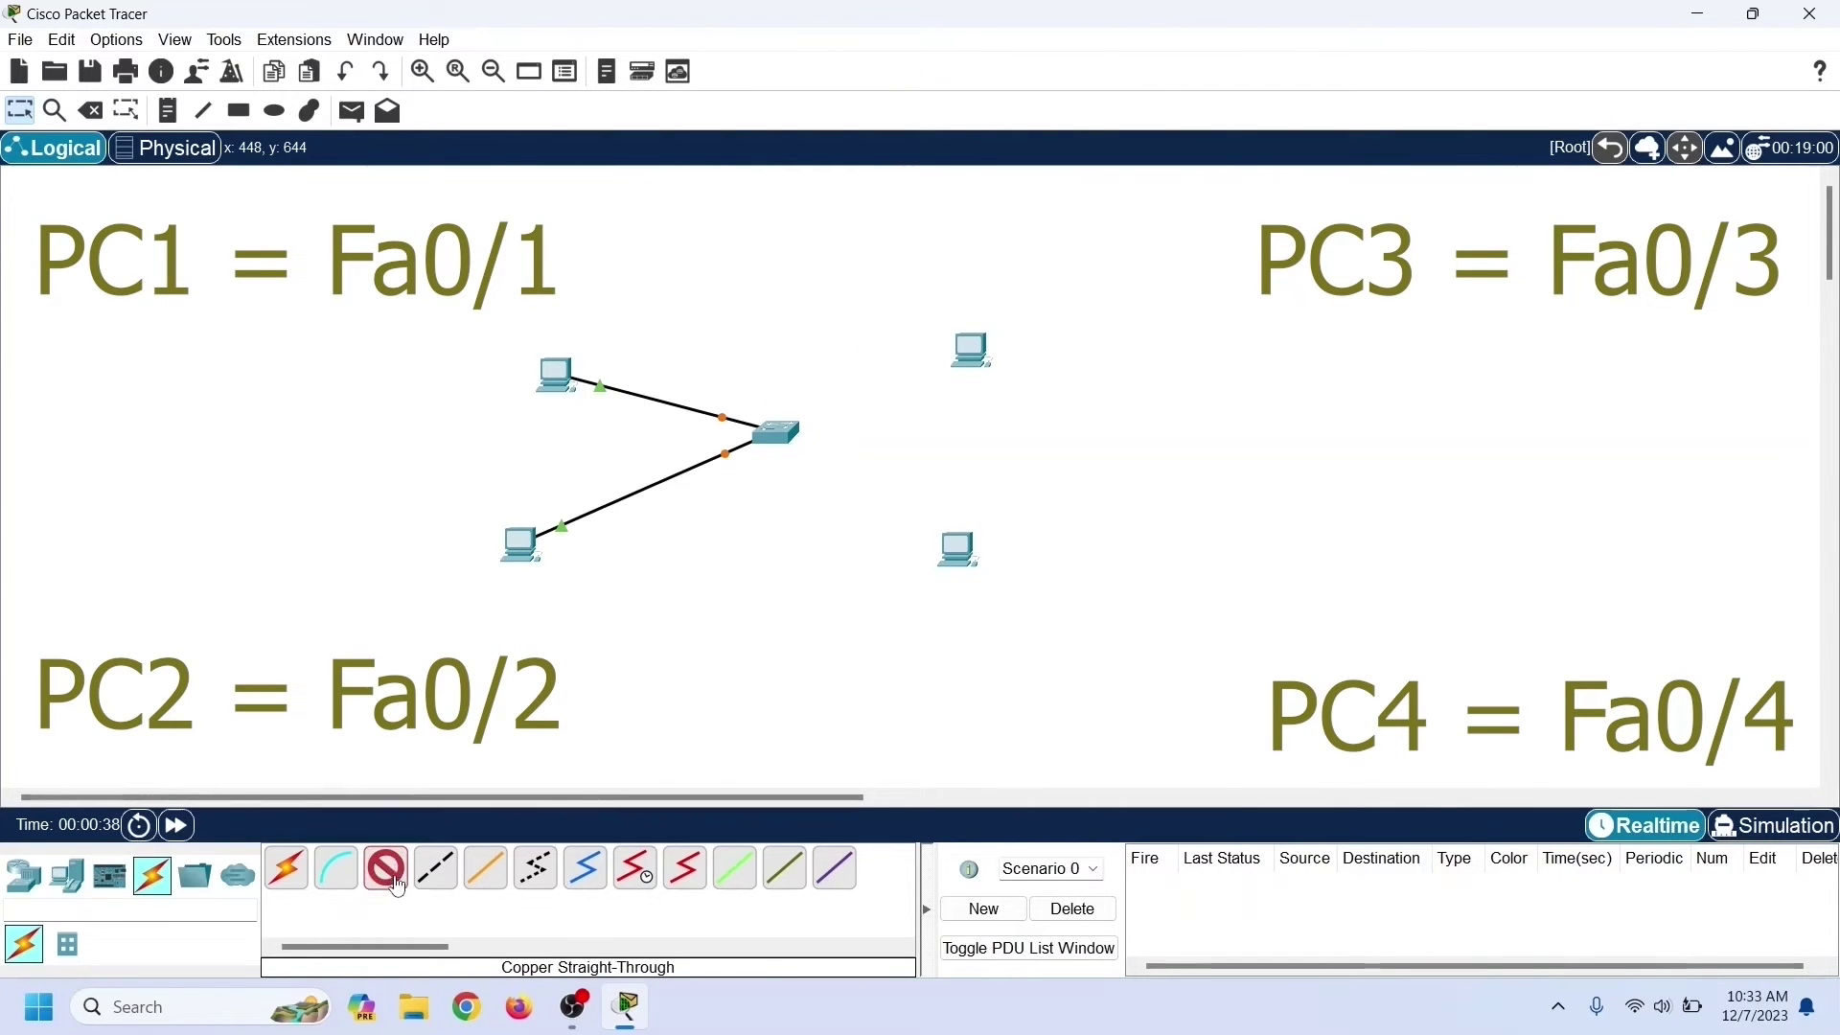
pyautogui.click(970, 352)
pyautogui.click(996, 436)
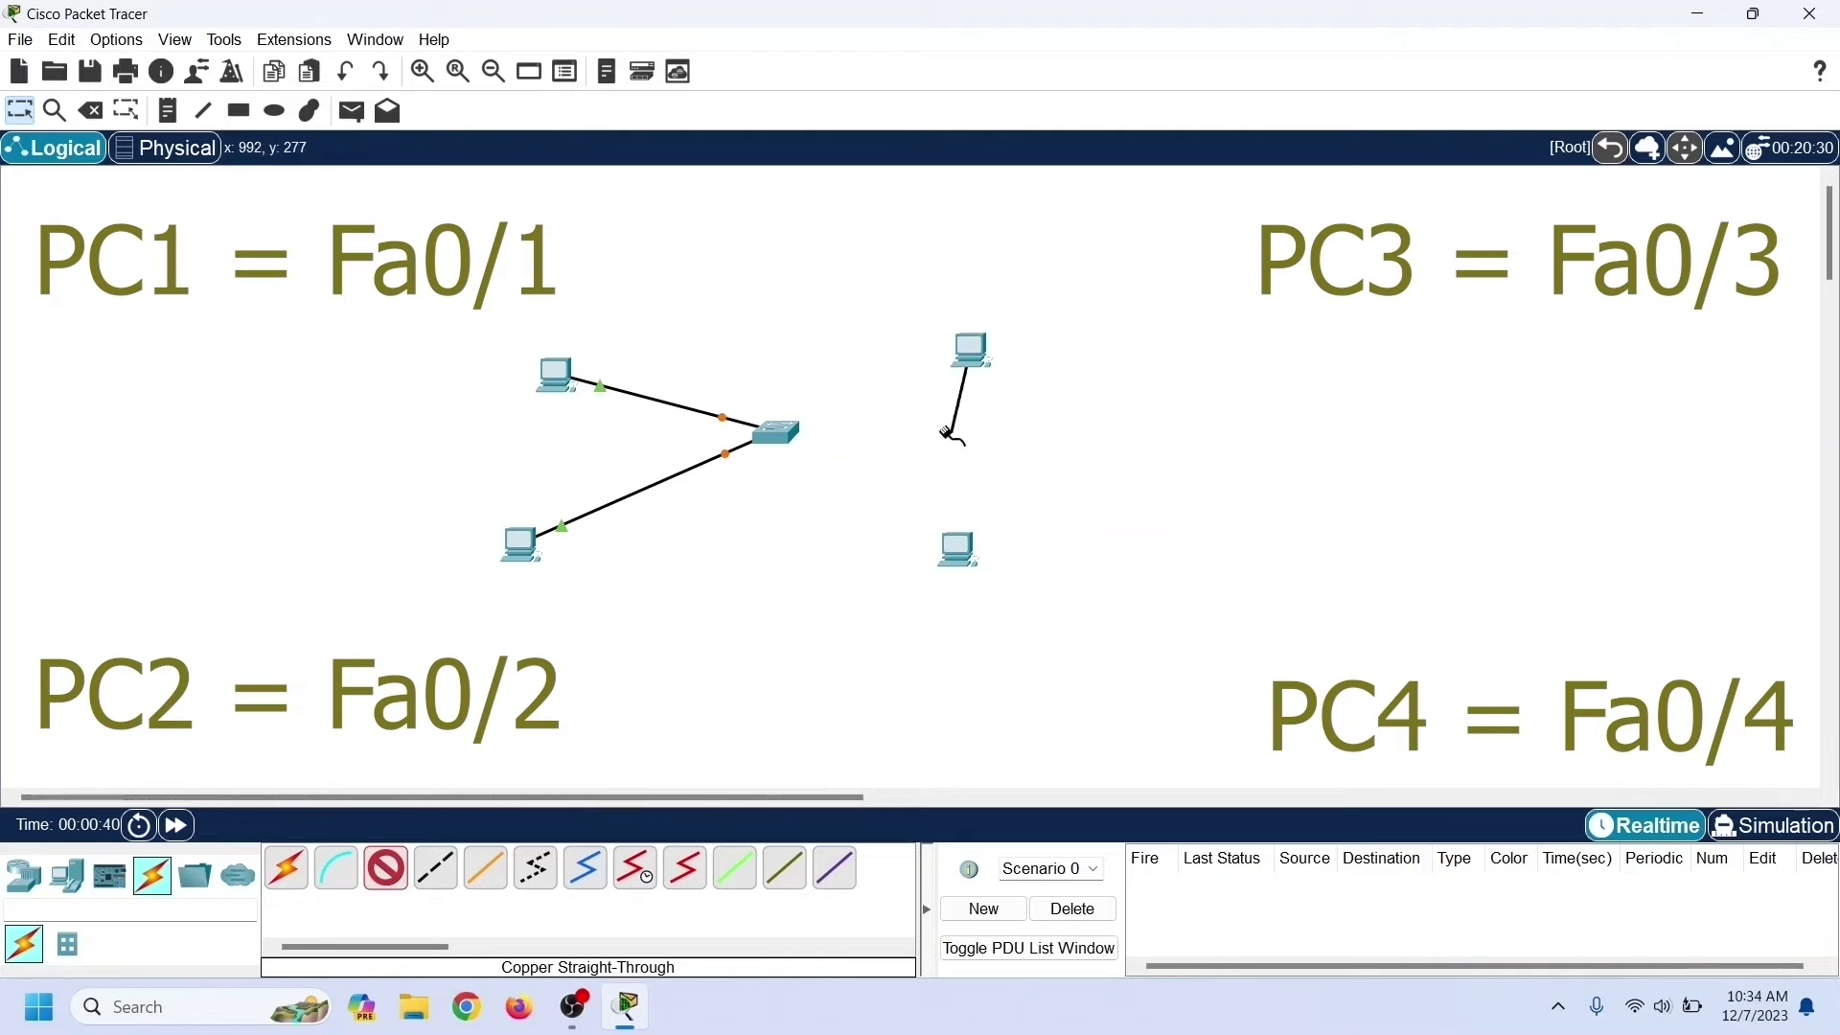
pyautogui.click(789, 438)
pyautogui.click(861, 39)
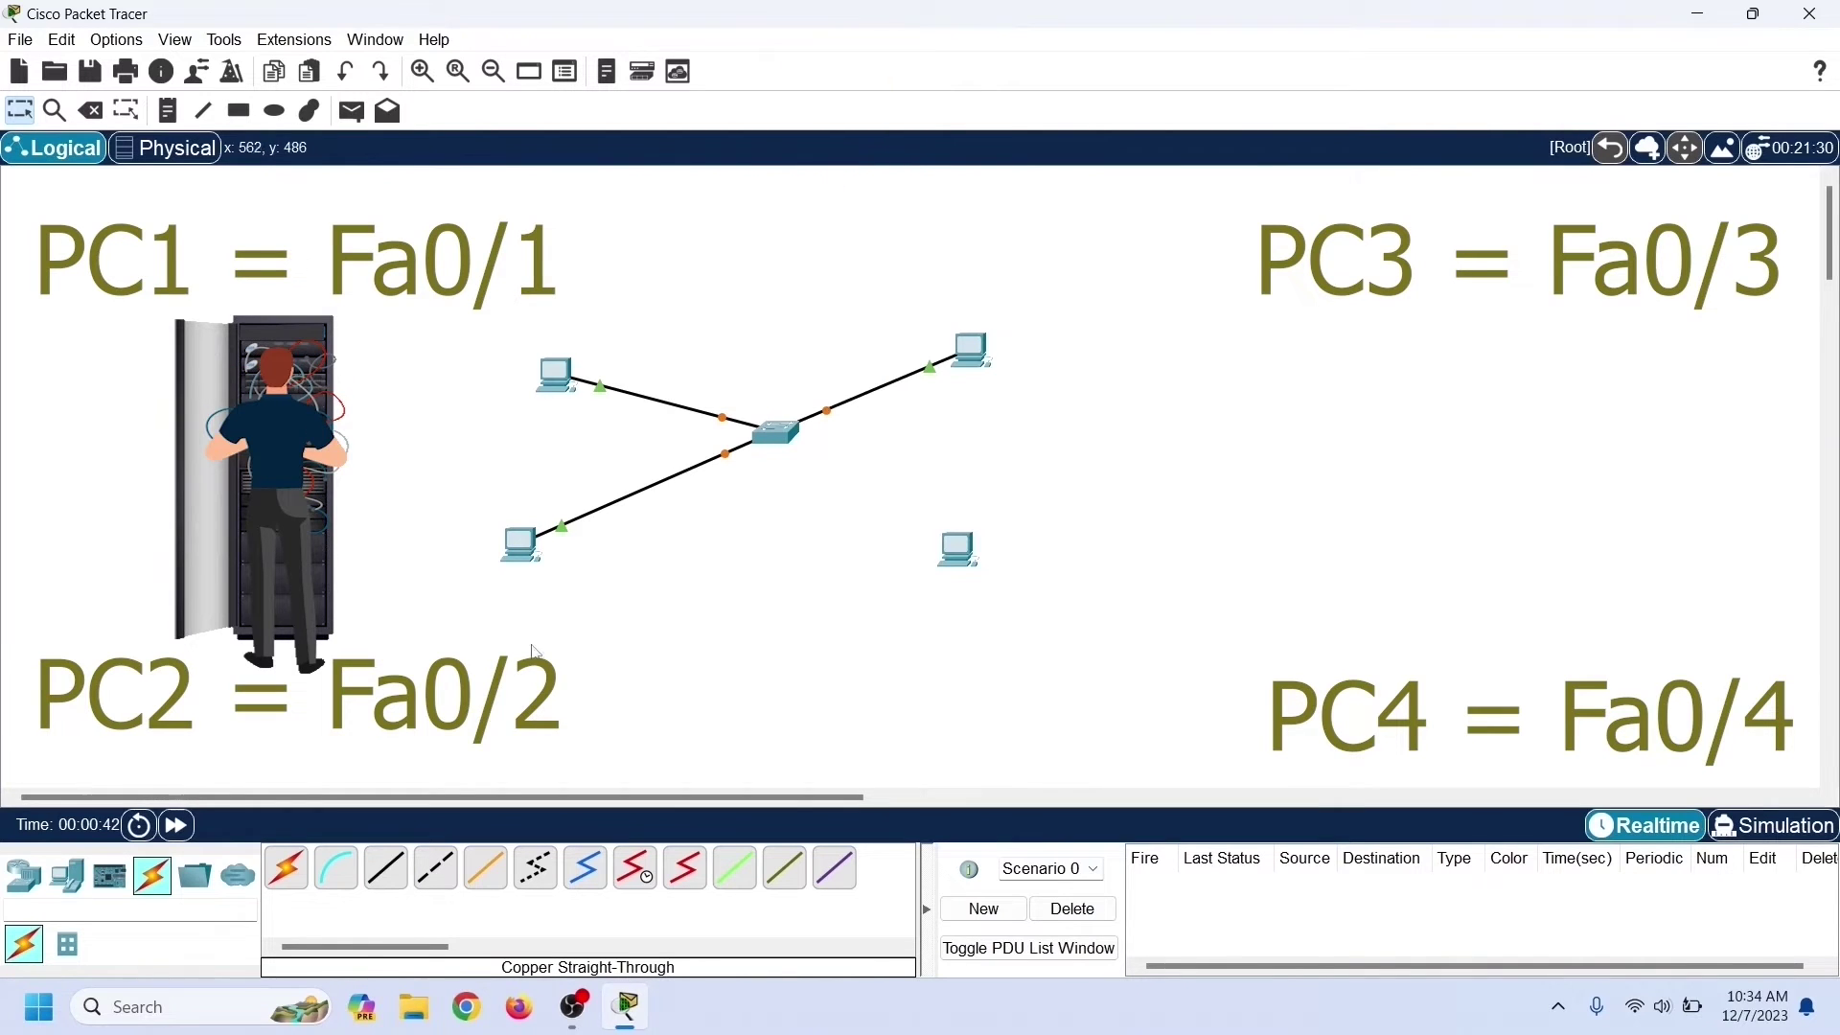
pyautogui.click(389, 867)
pyautogui.click(955, 548)
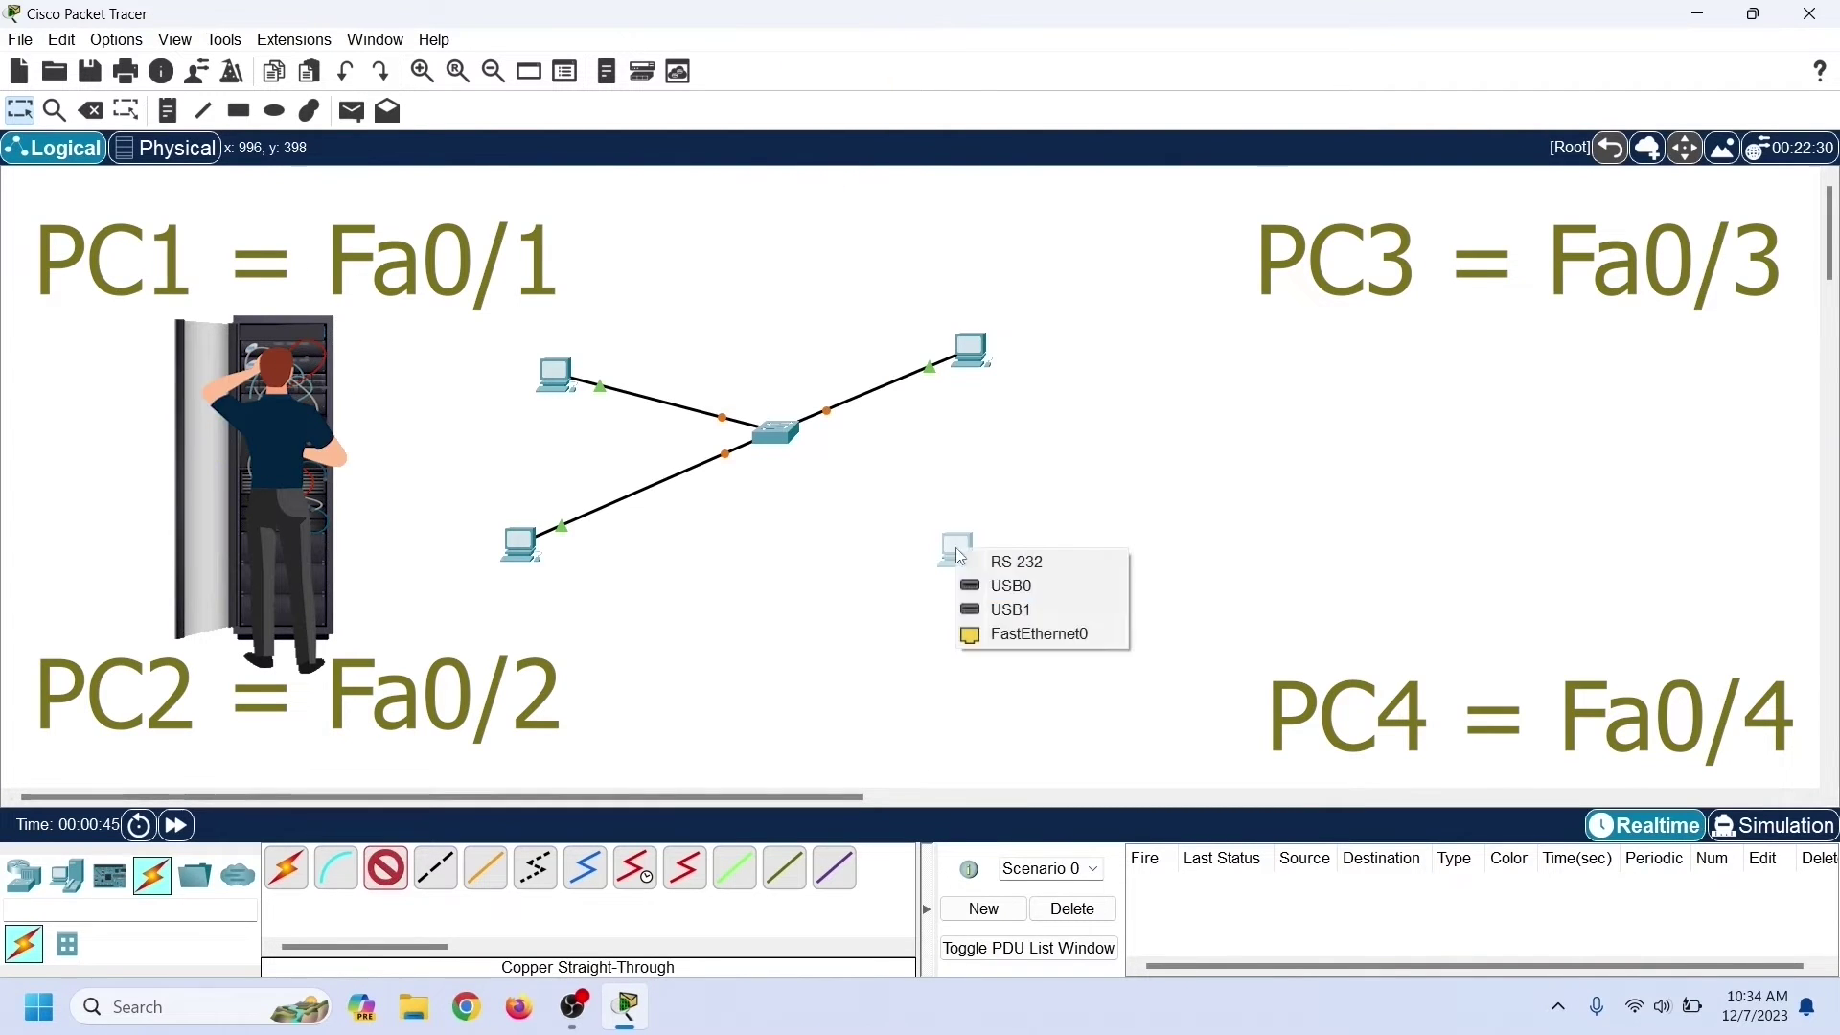
pyautogui.click(993, 636)
pyautogui.click(778, 433)
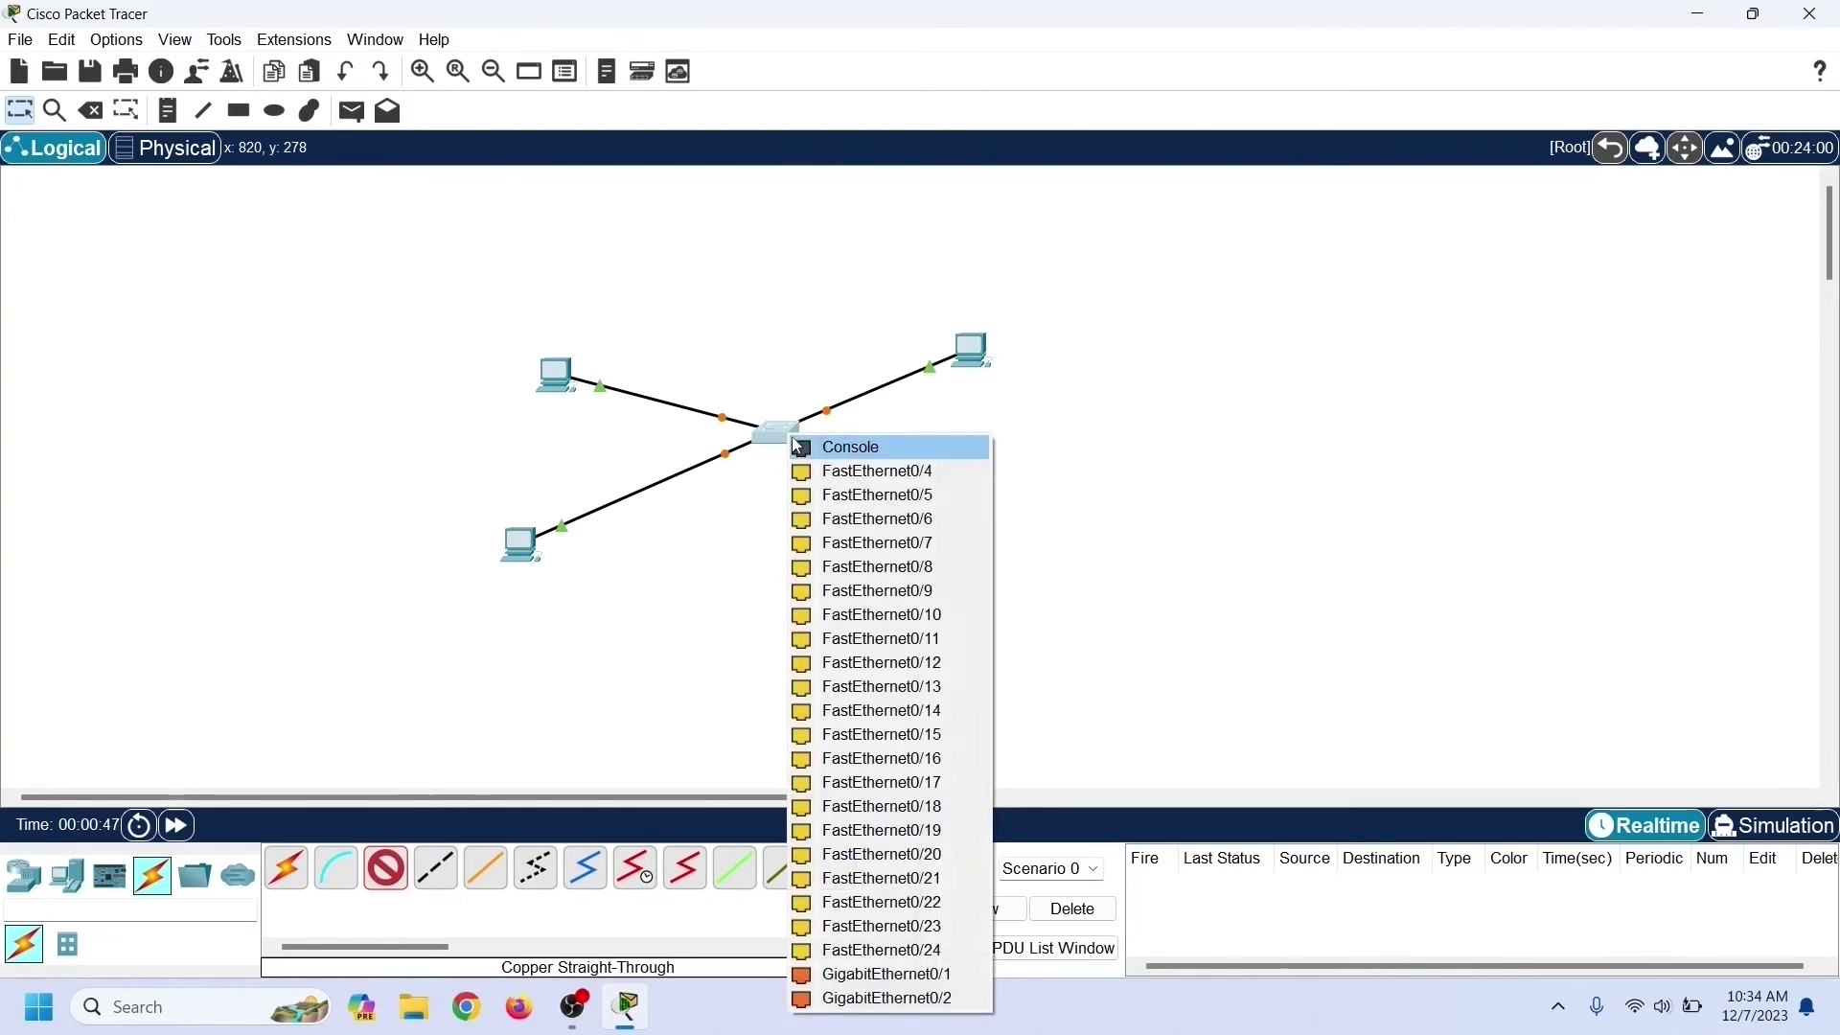
pyautogui.click(825, 472)
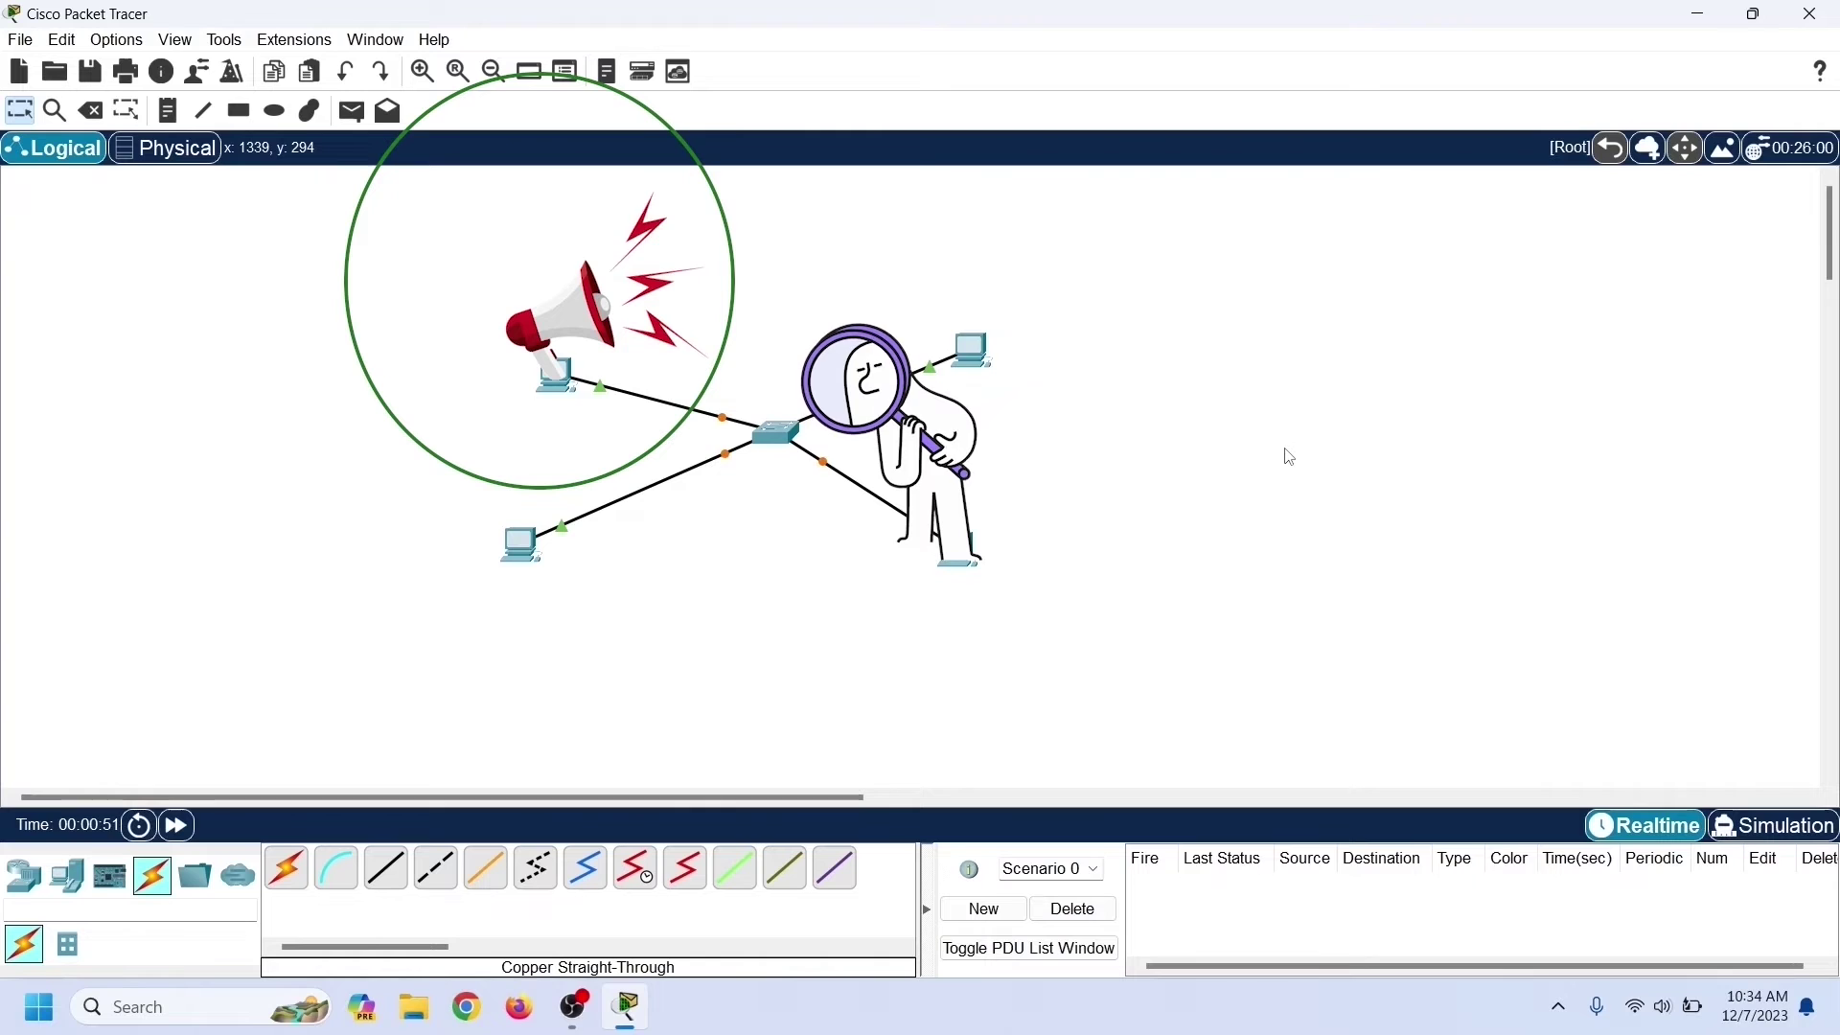
# Step: Review the first PC's IP Configuration settings
pyautogui.click(554, 374)
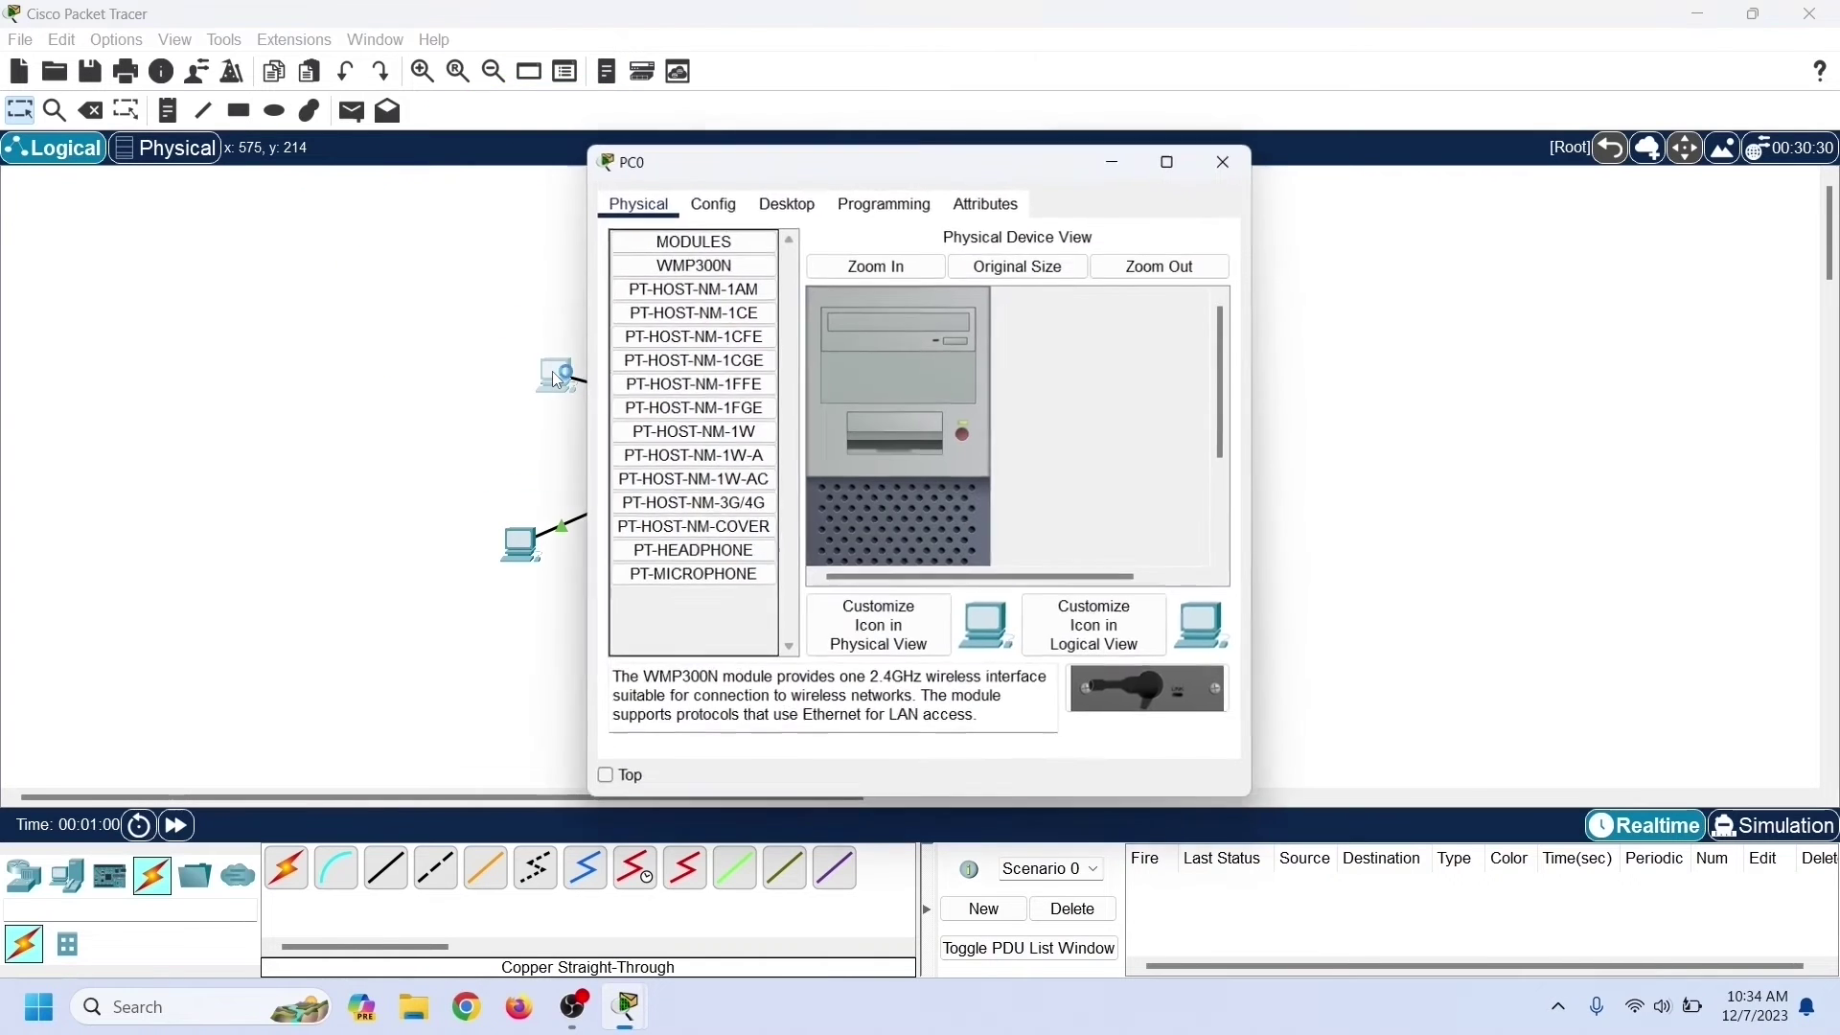
pyautogui.moveTo(867, 164); pyautogui.dragTo(1317, 218)
pyautogui.click(1252, 211)
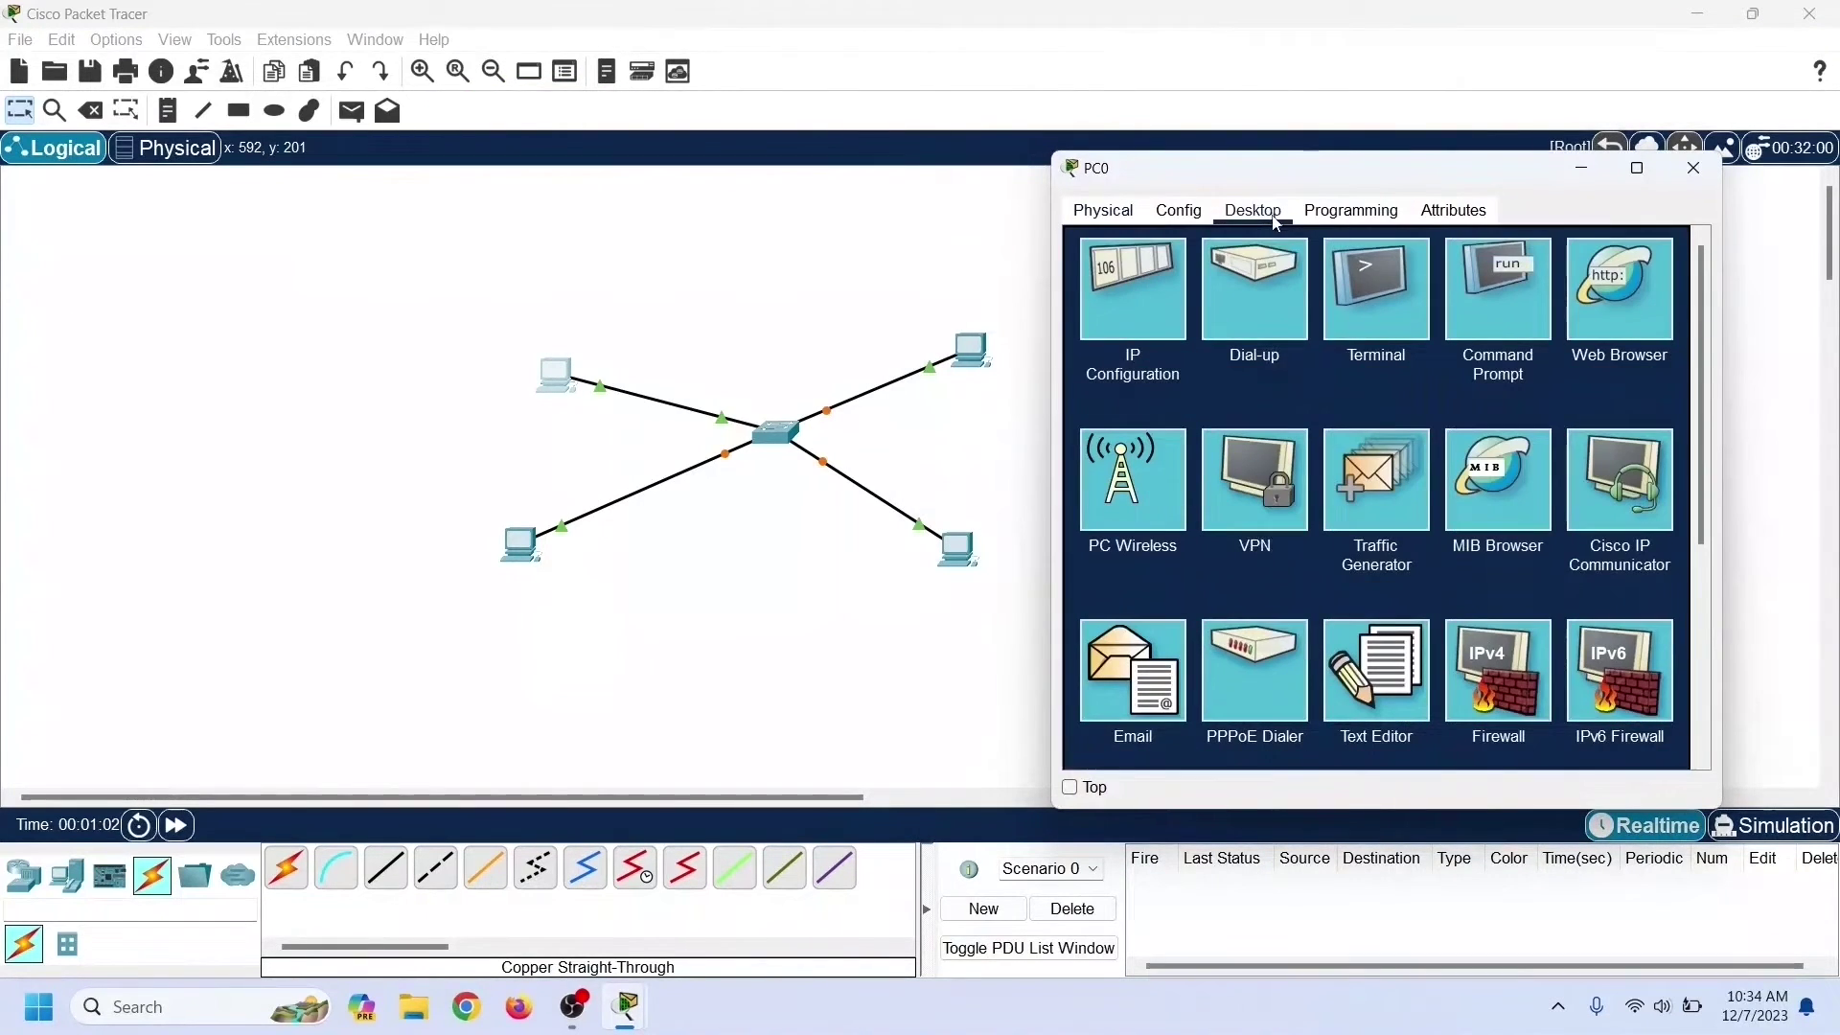
pyautogui.click(1133, 369)
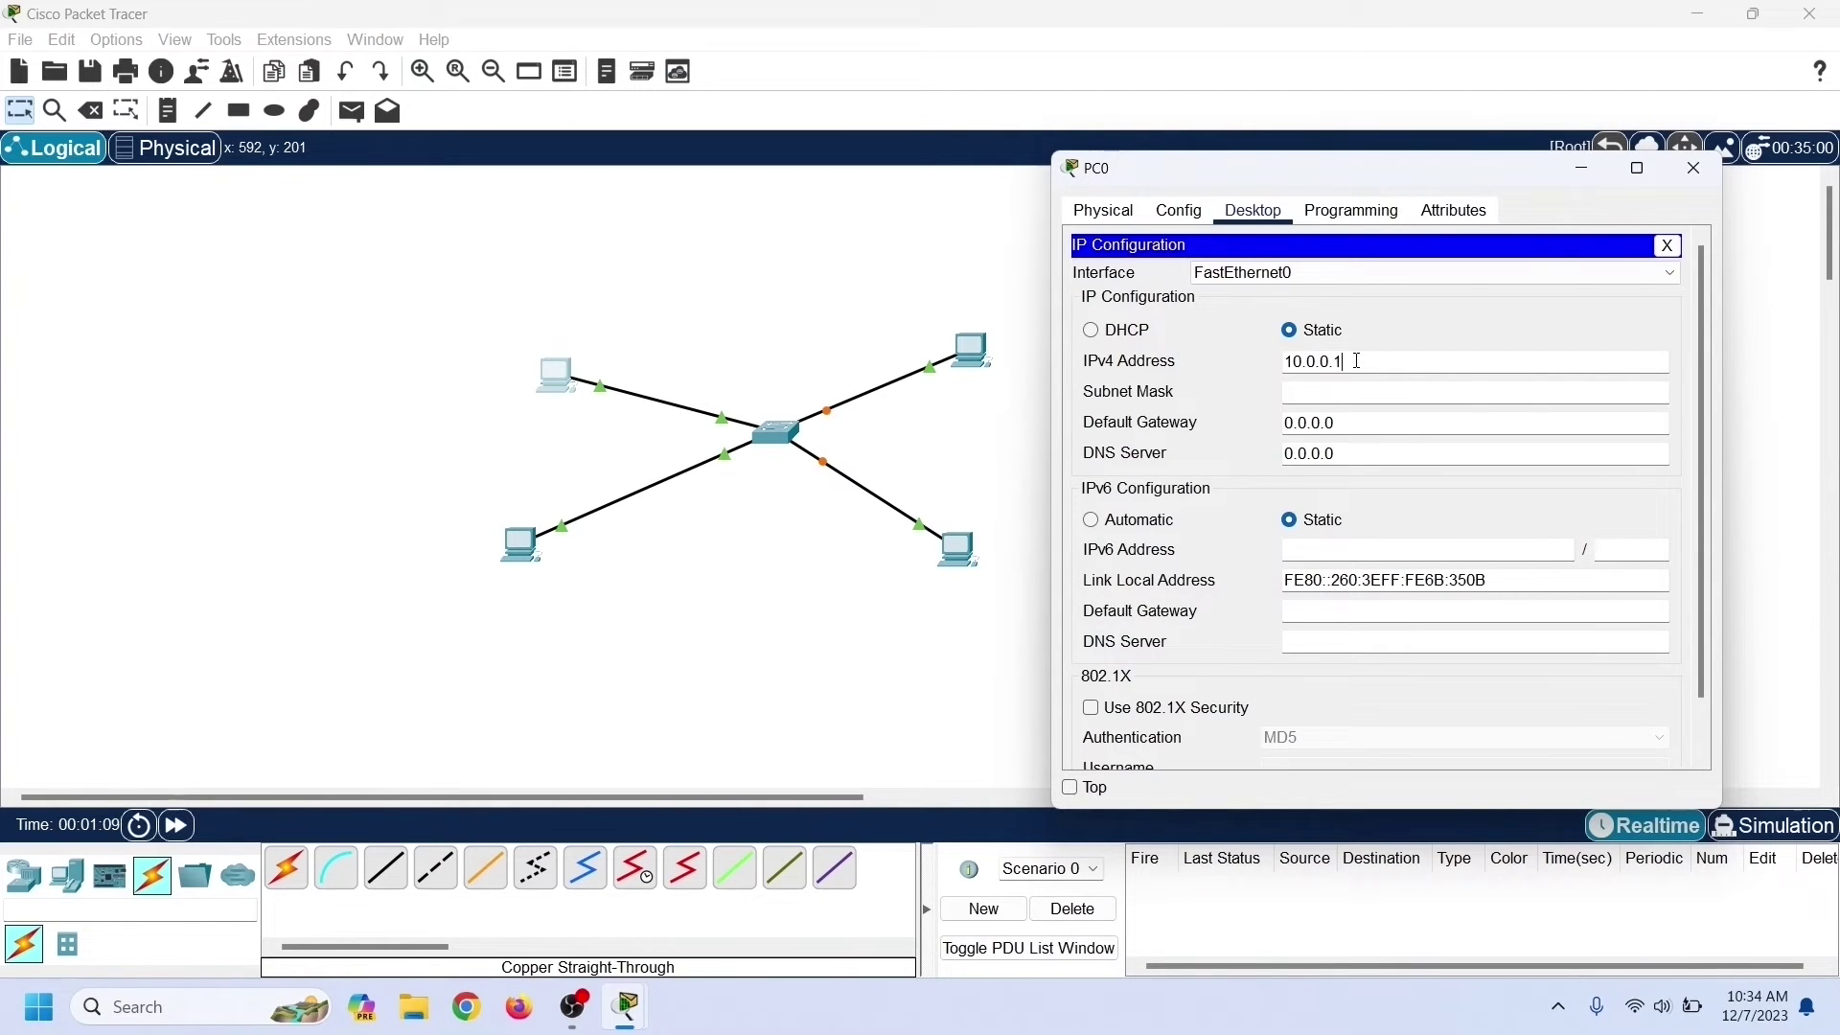
pyautogui.click(1693, 167)
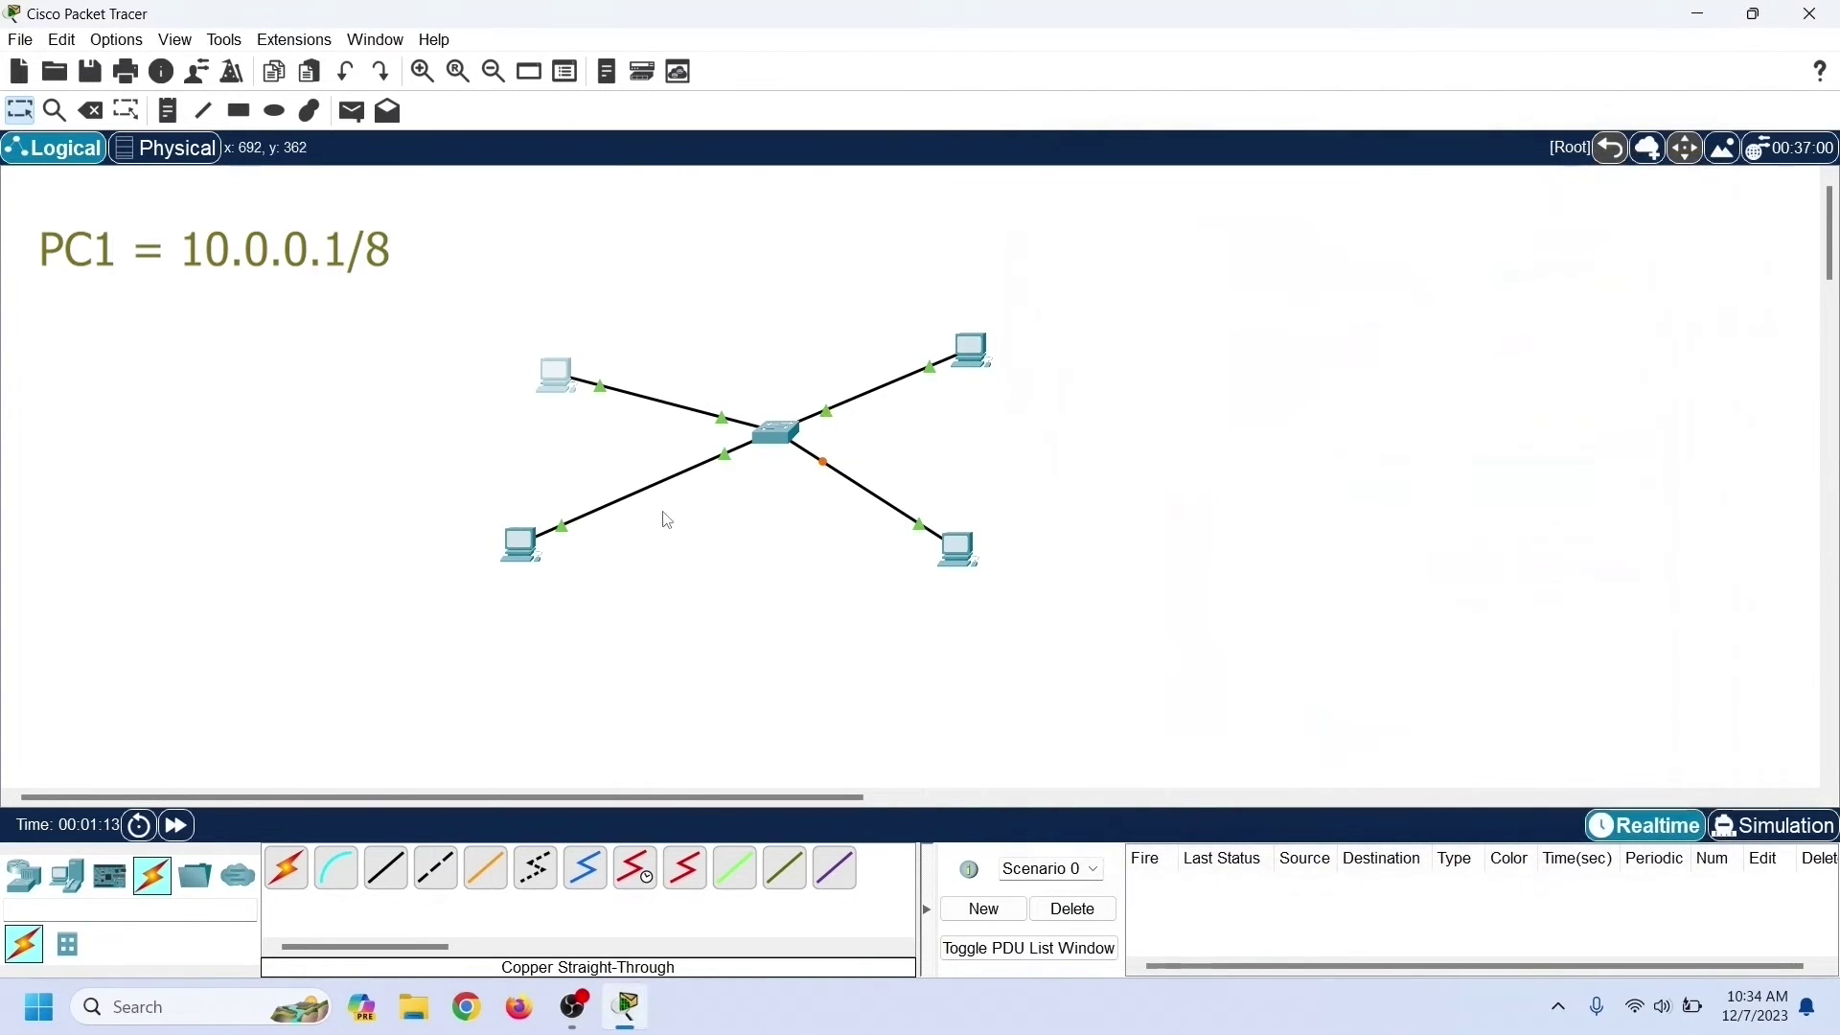
# Step: Give PC1 the static address 10.0.0.2 with mask 255.0.0.0
pyautogui.click(520, 546)
pyautogui.moveTo(771, 159); pyautogui.dragTo(1222, 144)
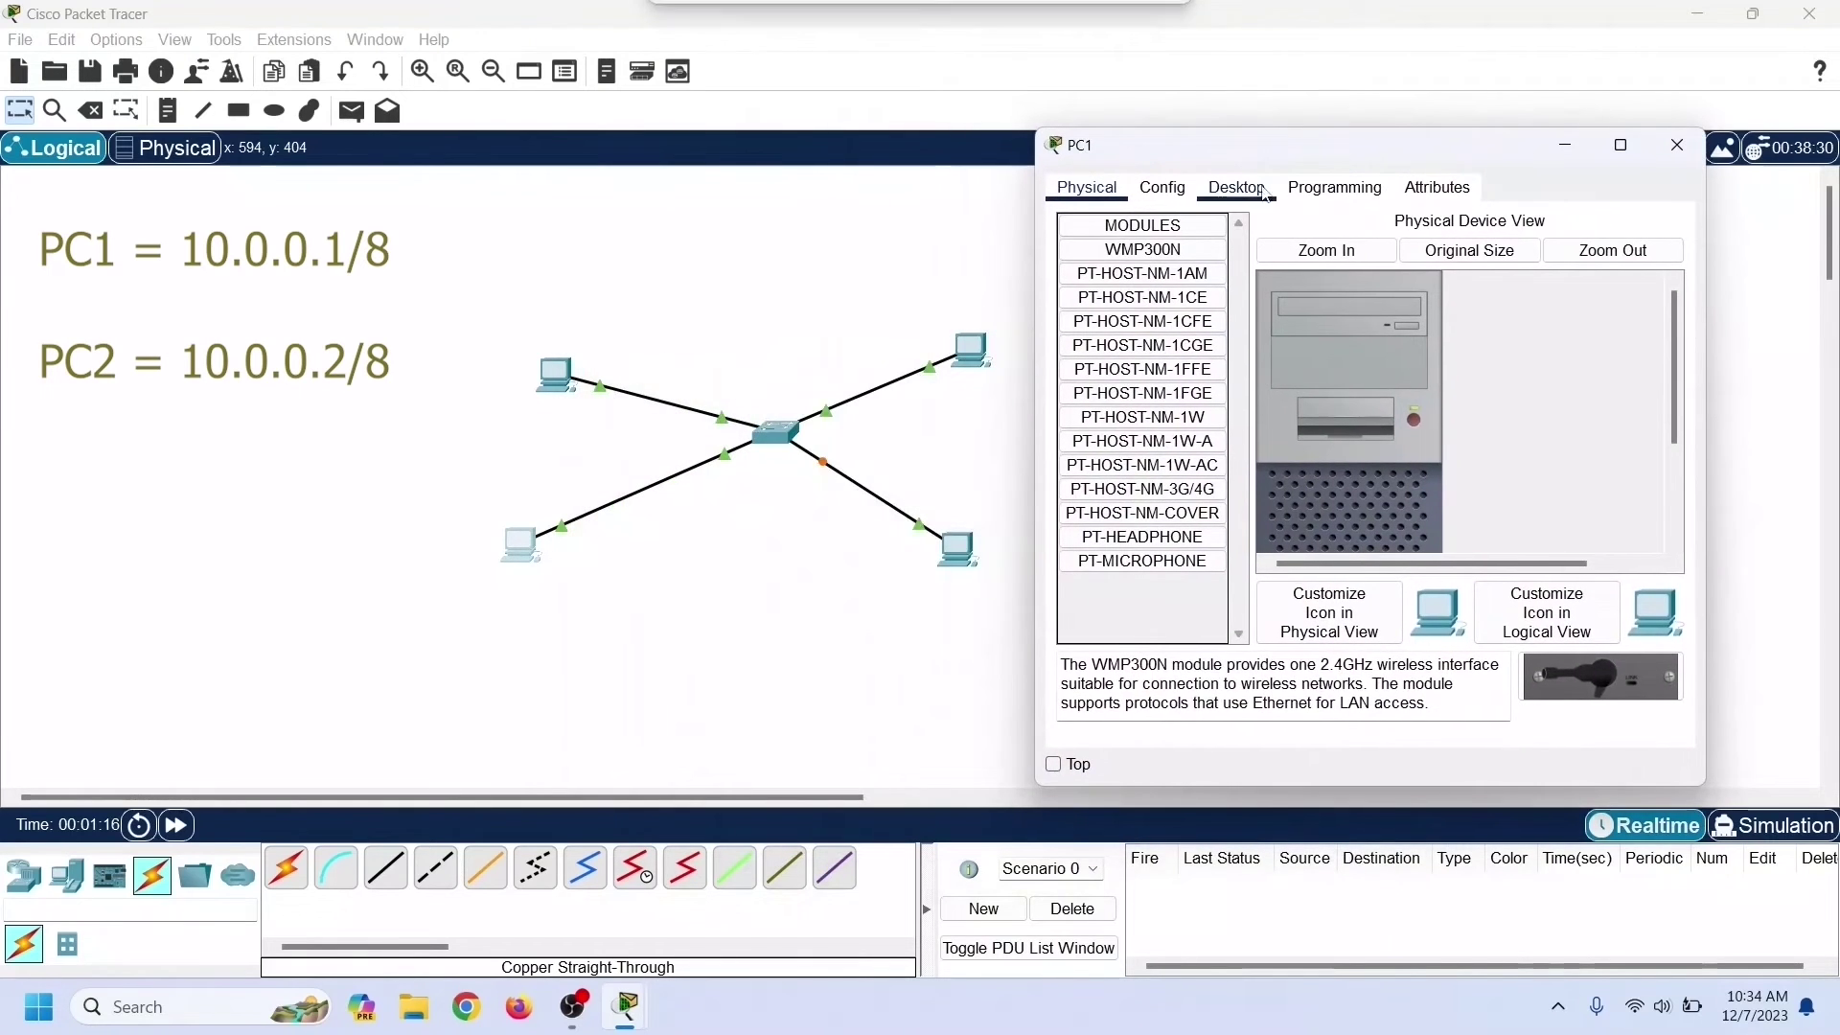
pyautogui.click(1249, 194)
pyautogui.click(1149, 310)
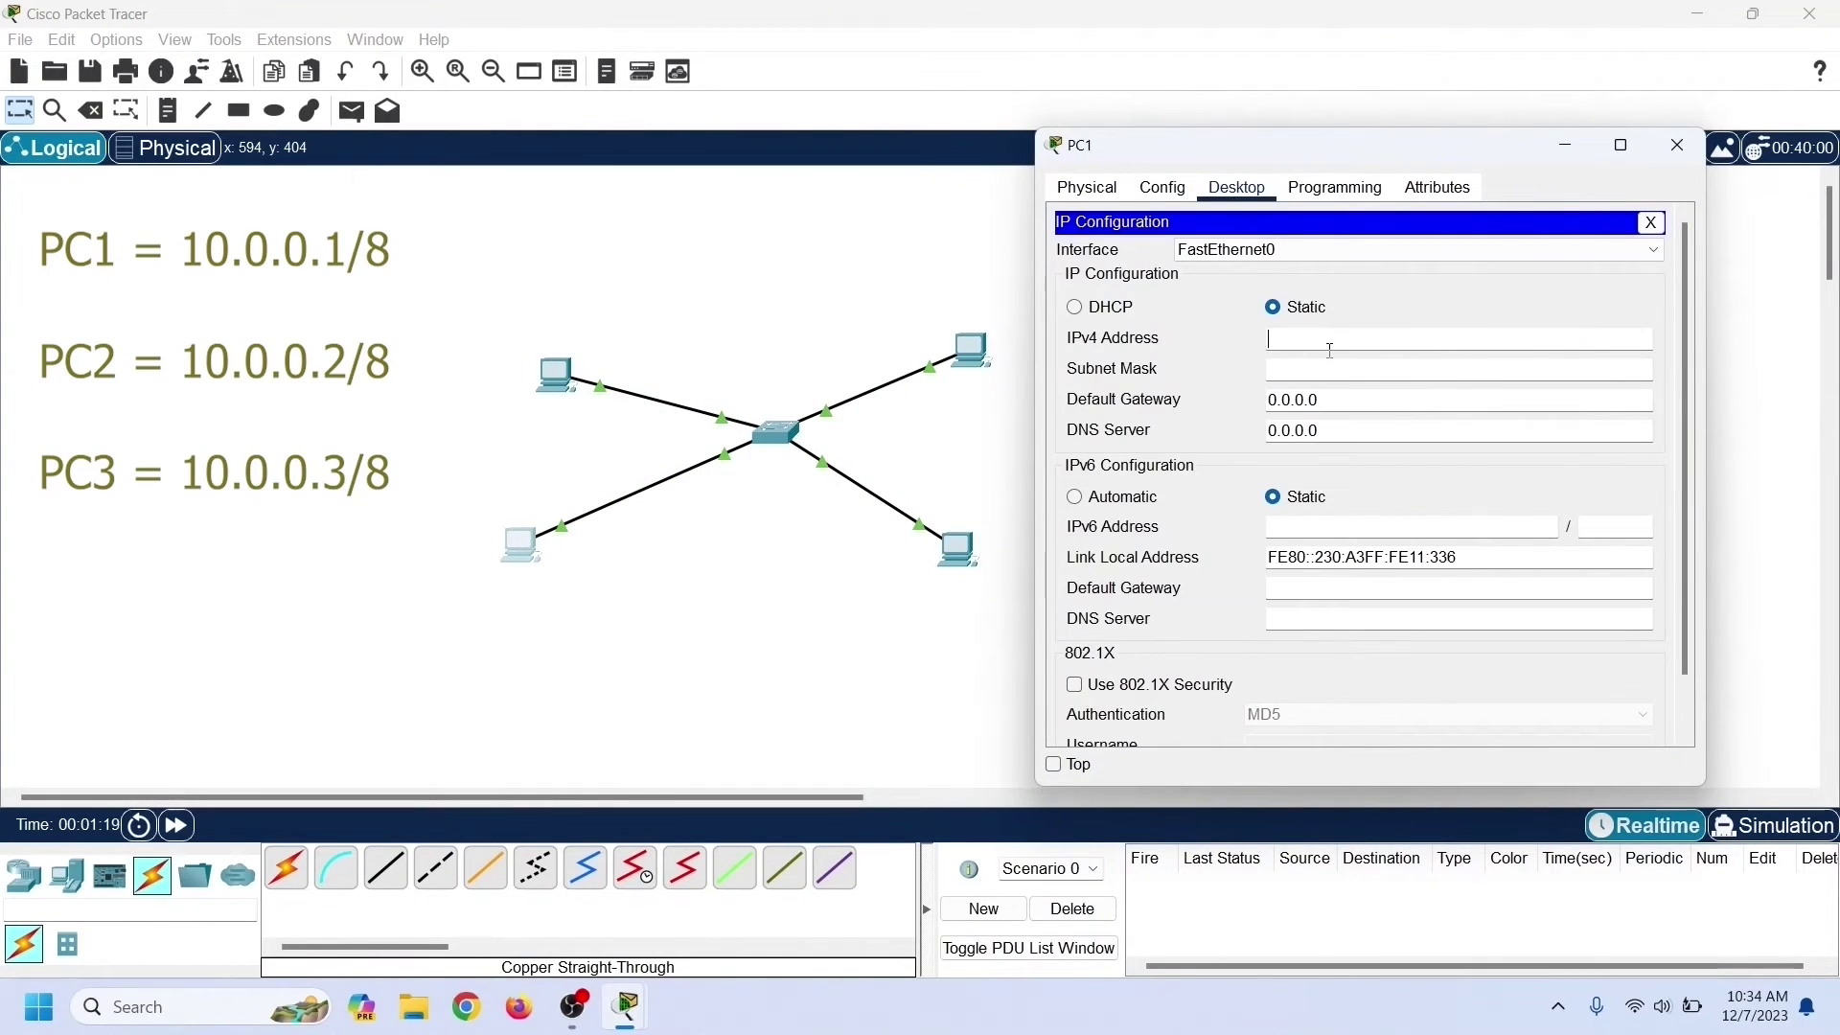
pyautogui.write('10.0.0.2')
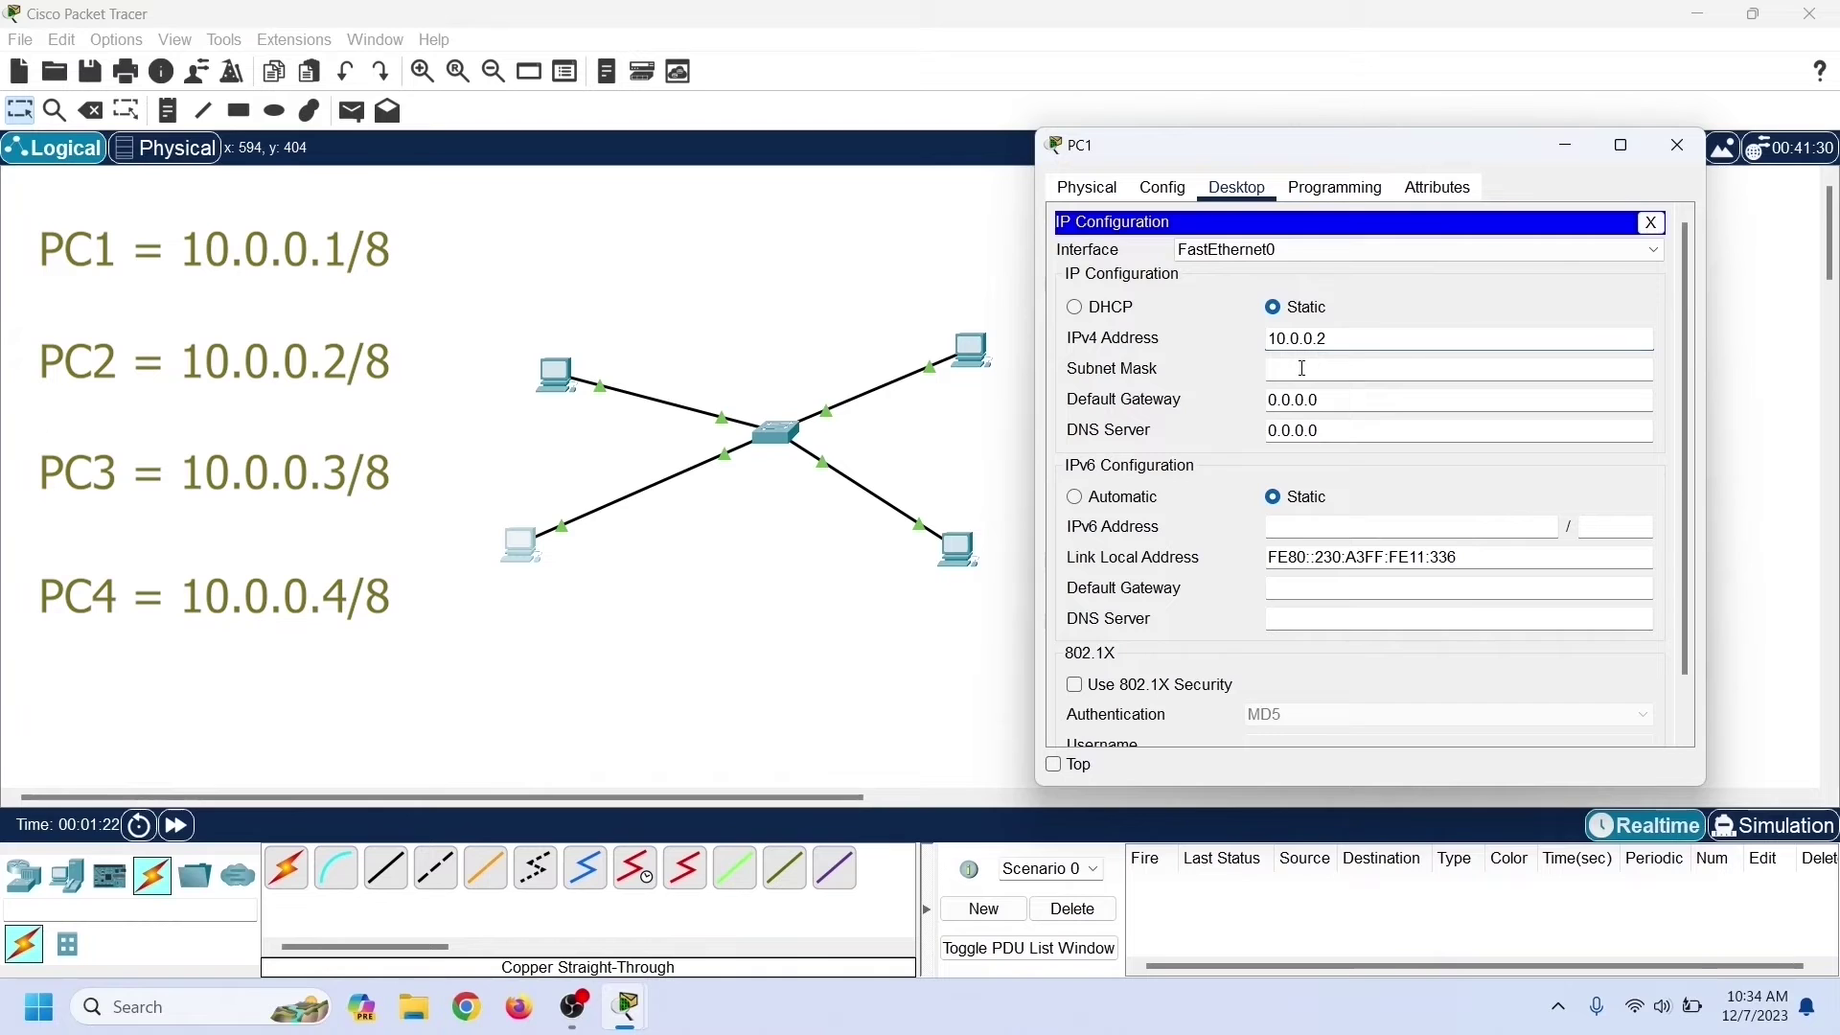
pyautogui.click(1301, 368)
pyautogui.click(1676, 146)
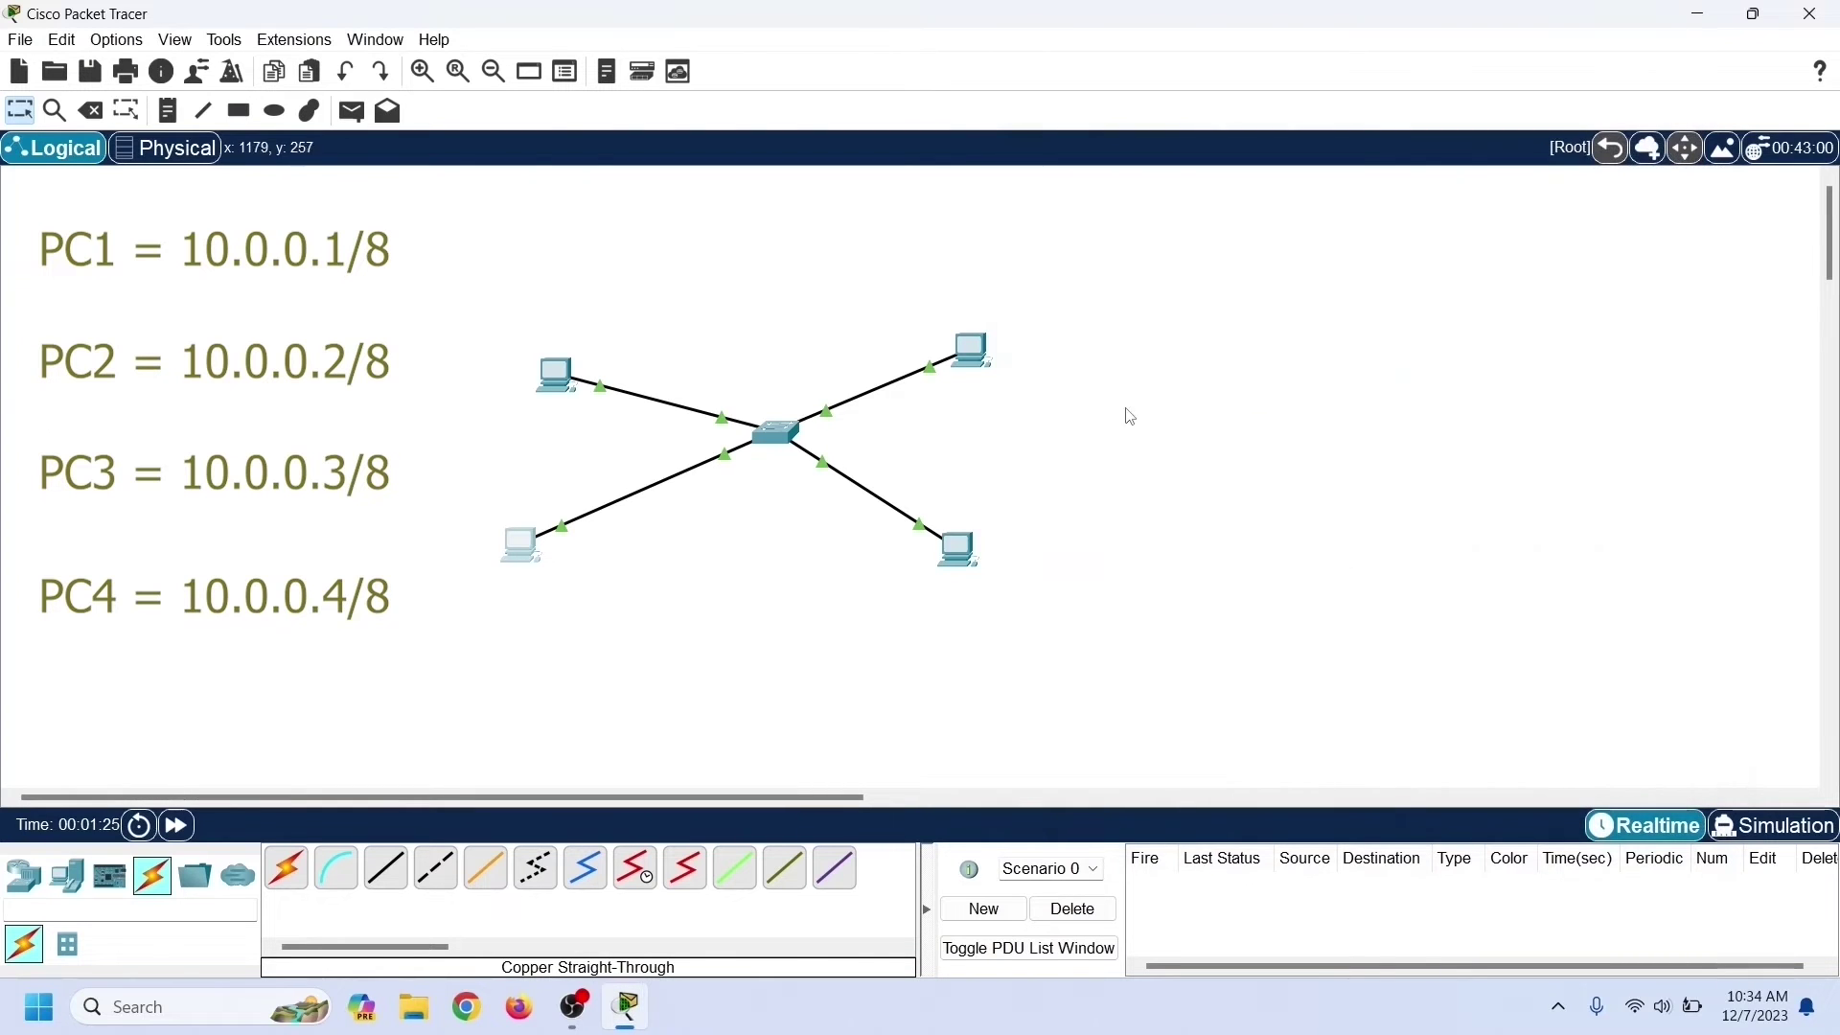
# Step: Give PC2 the static address 10.0.0.3 with mask 255.0.0.0
pyautogui.click(987, 353)
pyautogui.click(786, 202)
pyautogui.click(675, 282)
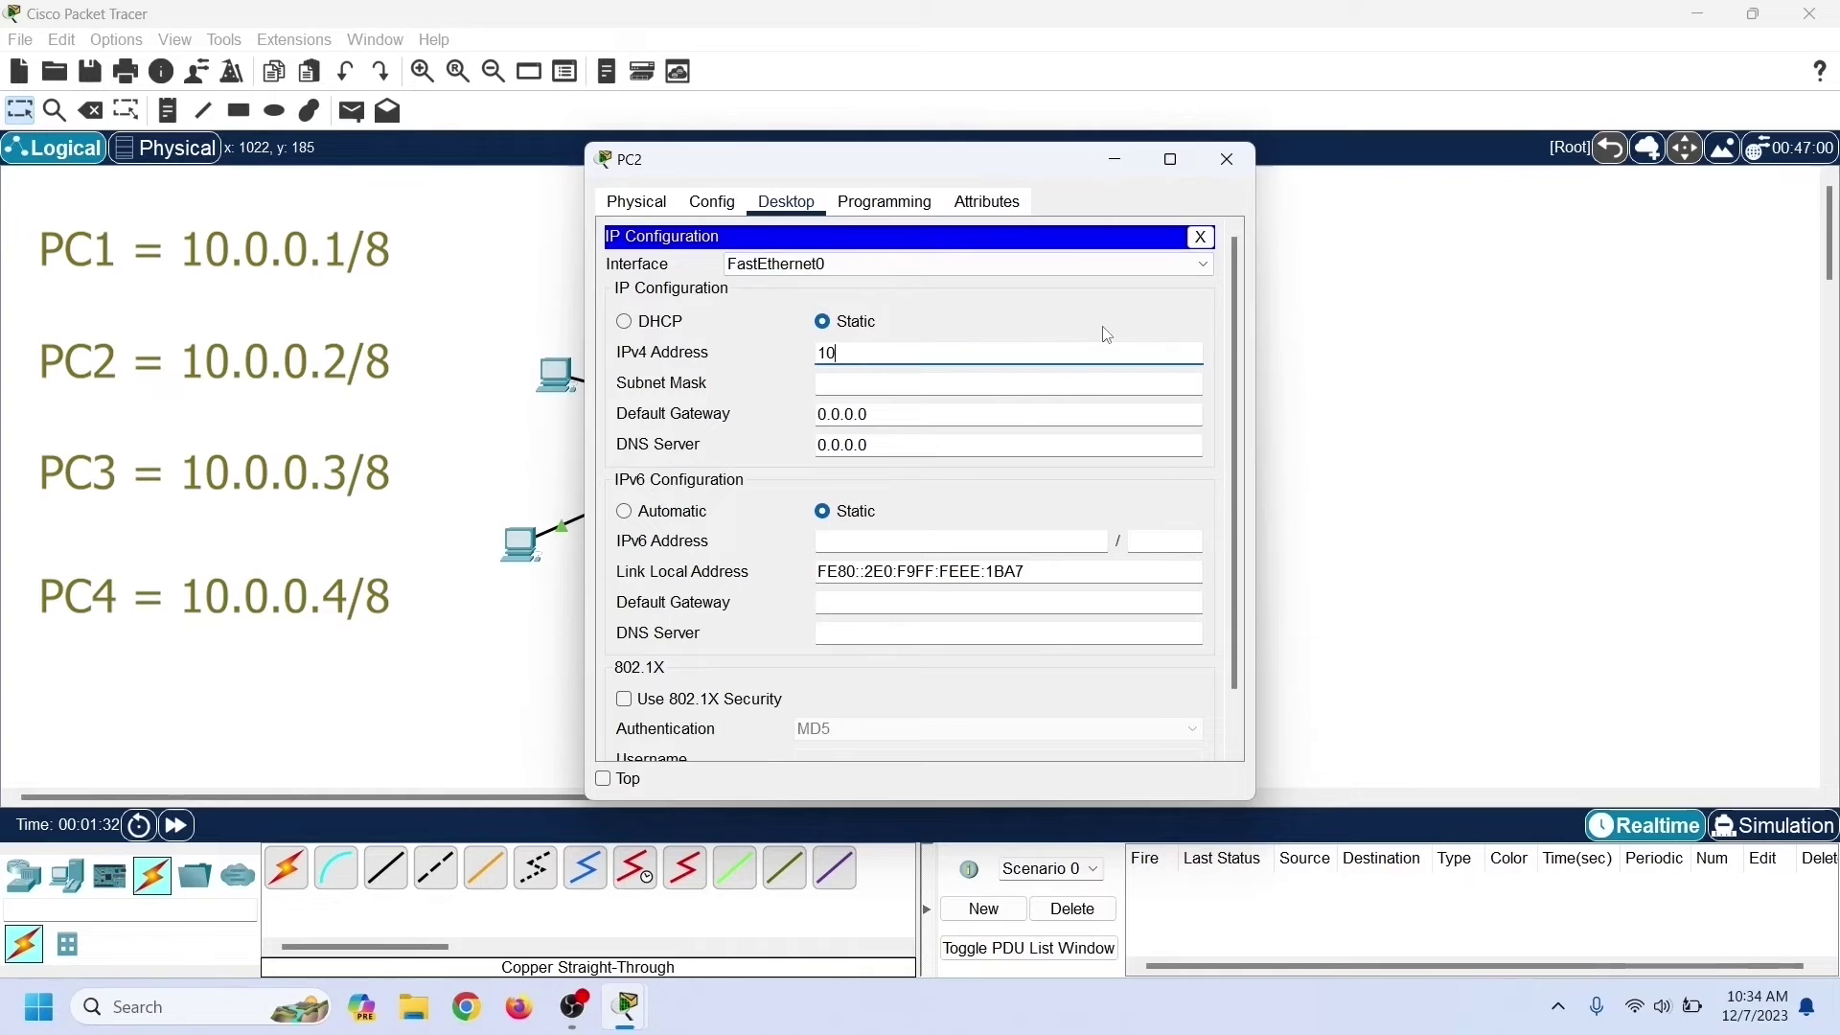
pyautogui.click(958, 383)
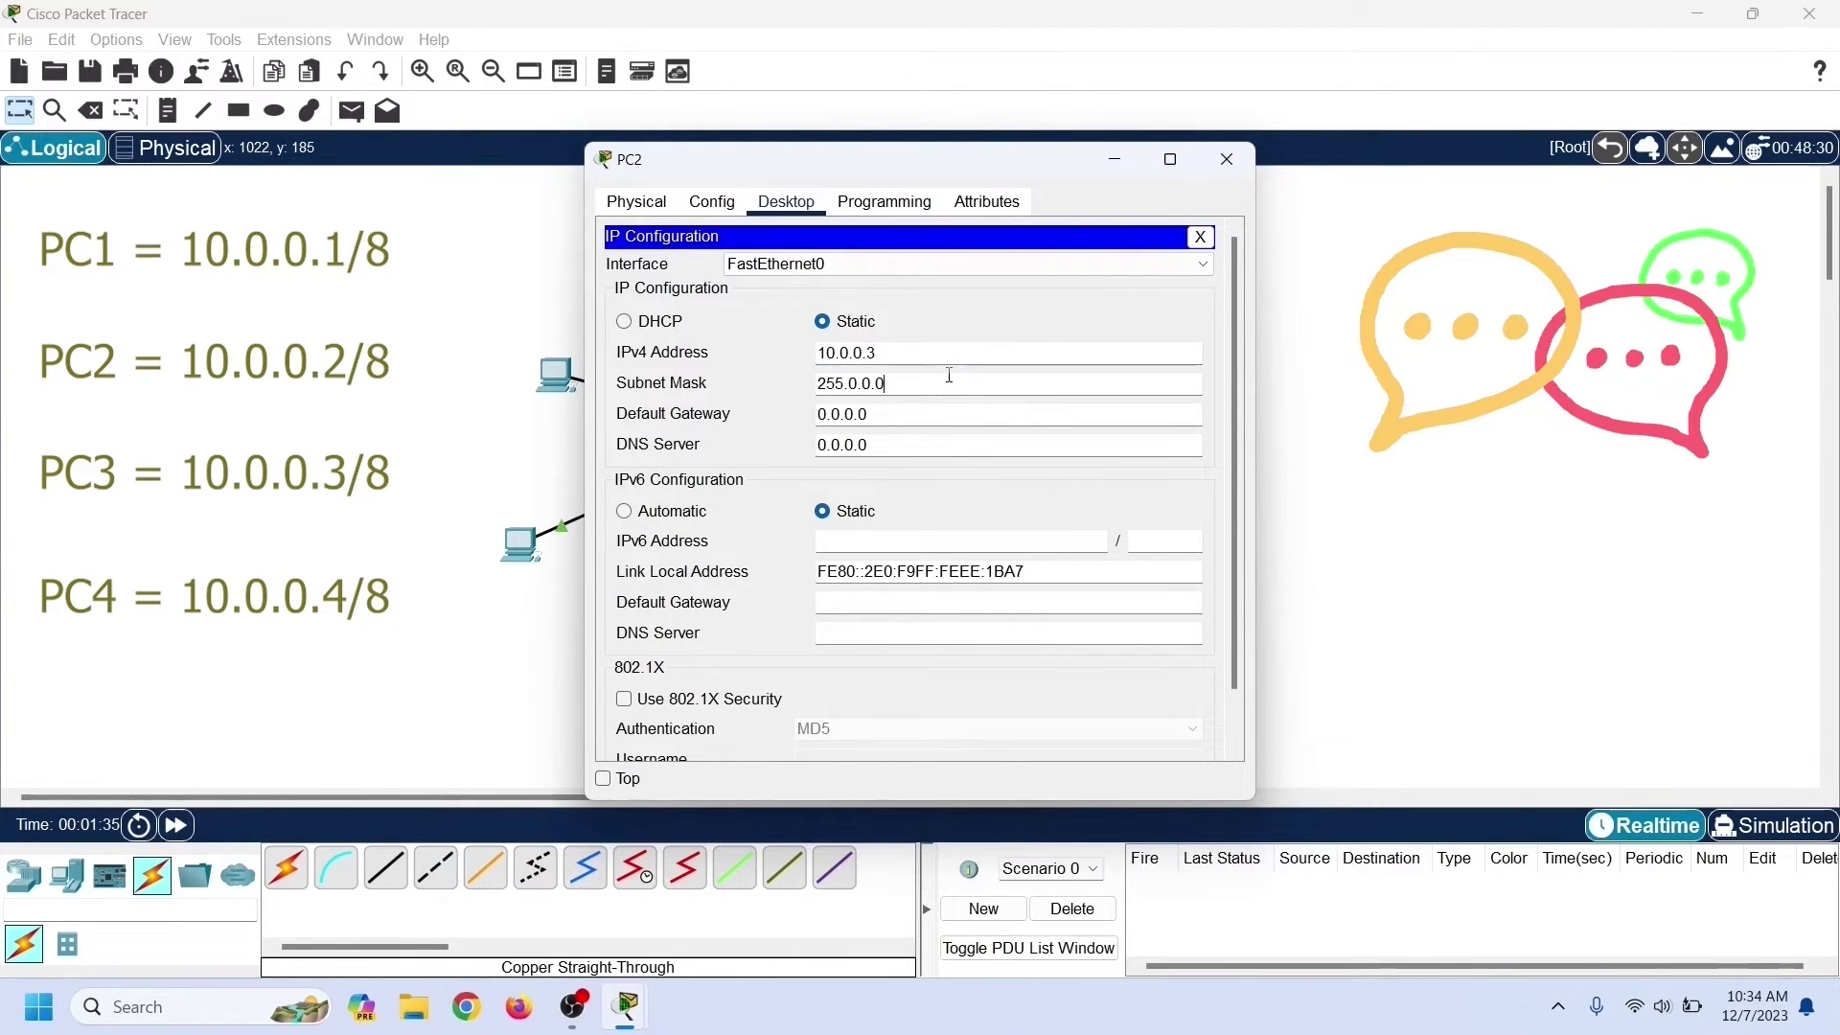
pyautogui.click(1225, 159)
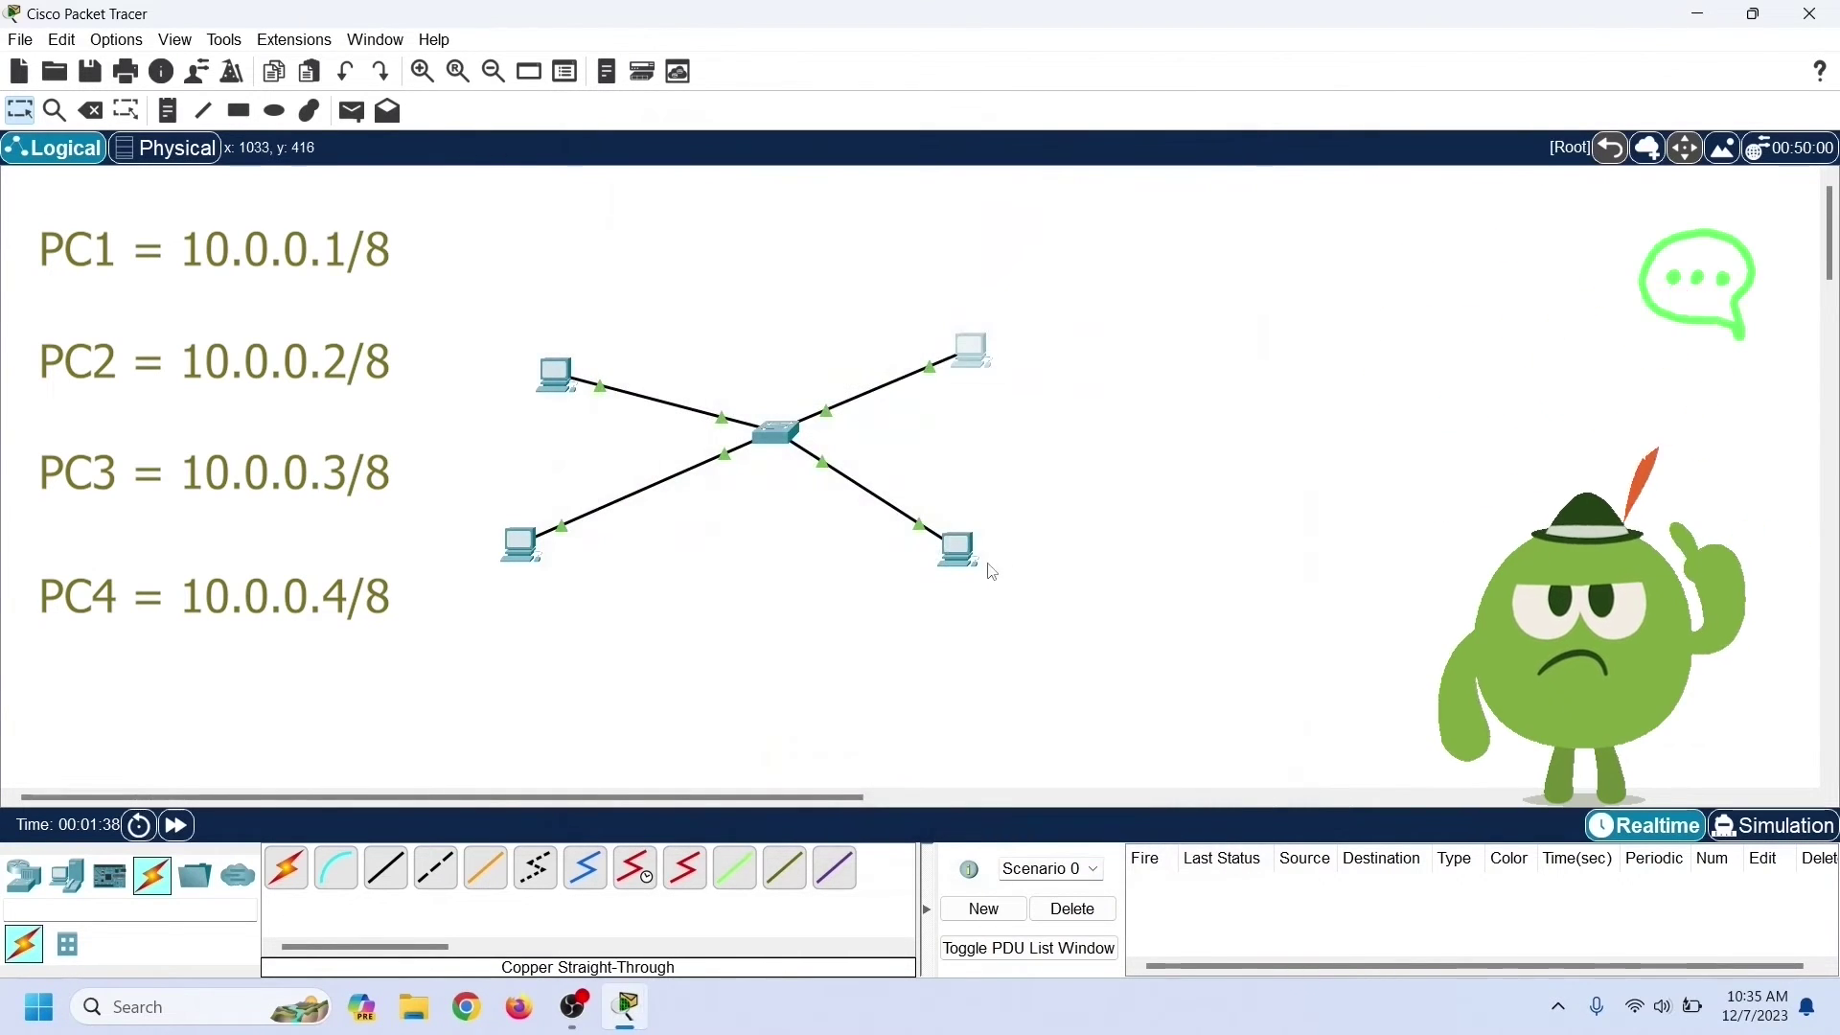
# Step: Give PC3 the static address 10.0.0.4 with mask 255.0.0.0
pyautogui.click(956, 544)
pyautogui.click(763, 205)
pyautogui.click(679, 297)
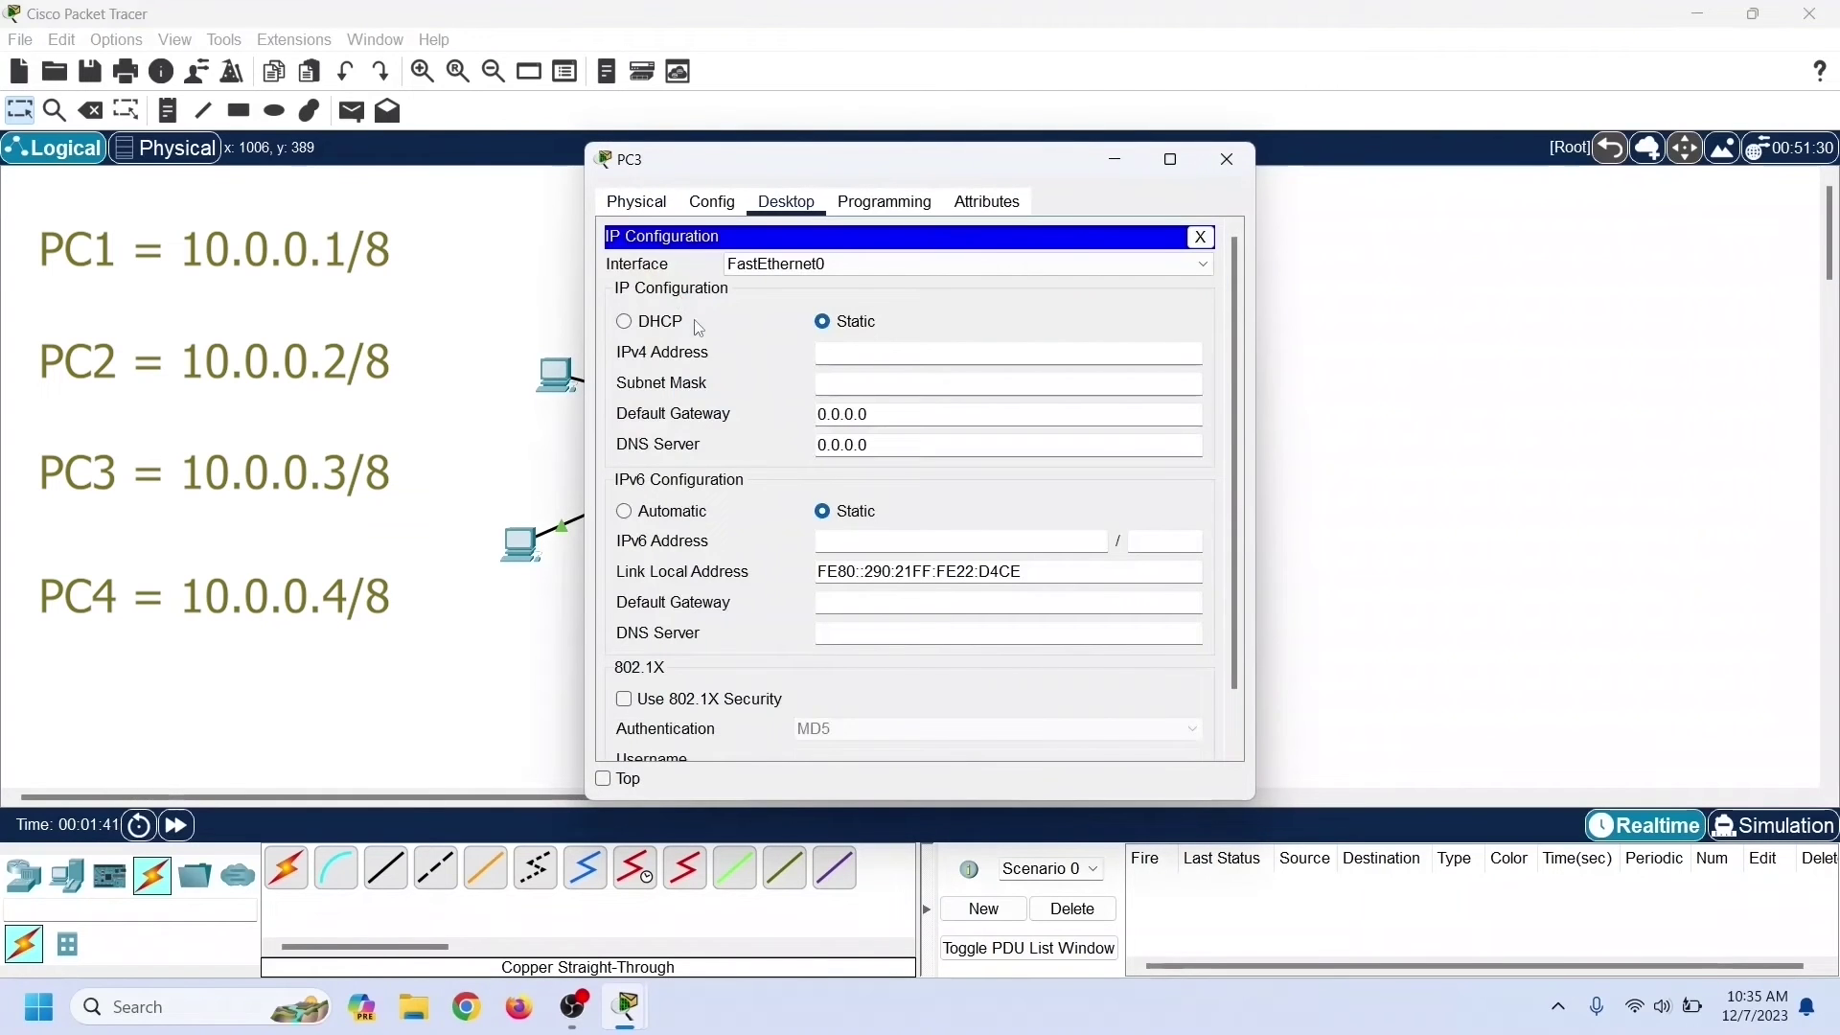
pyautogui.click(884, 355)
pyautogui.write('10.0.0.4')
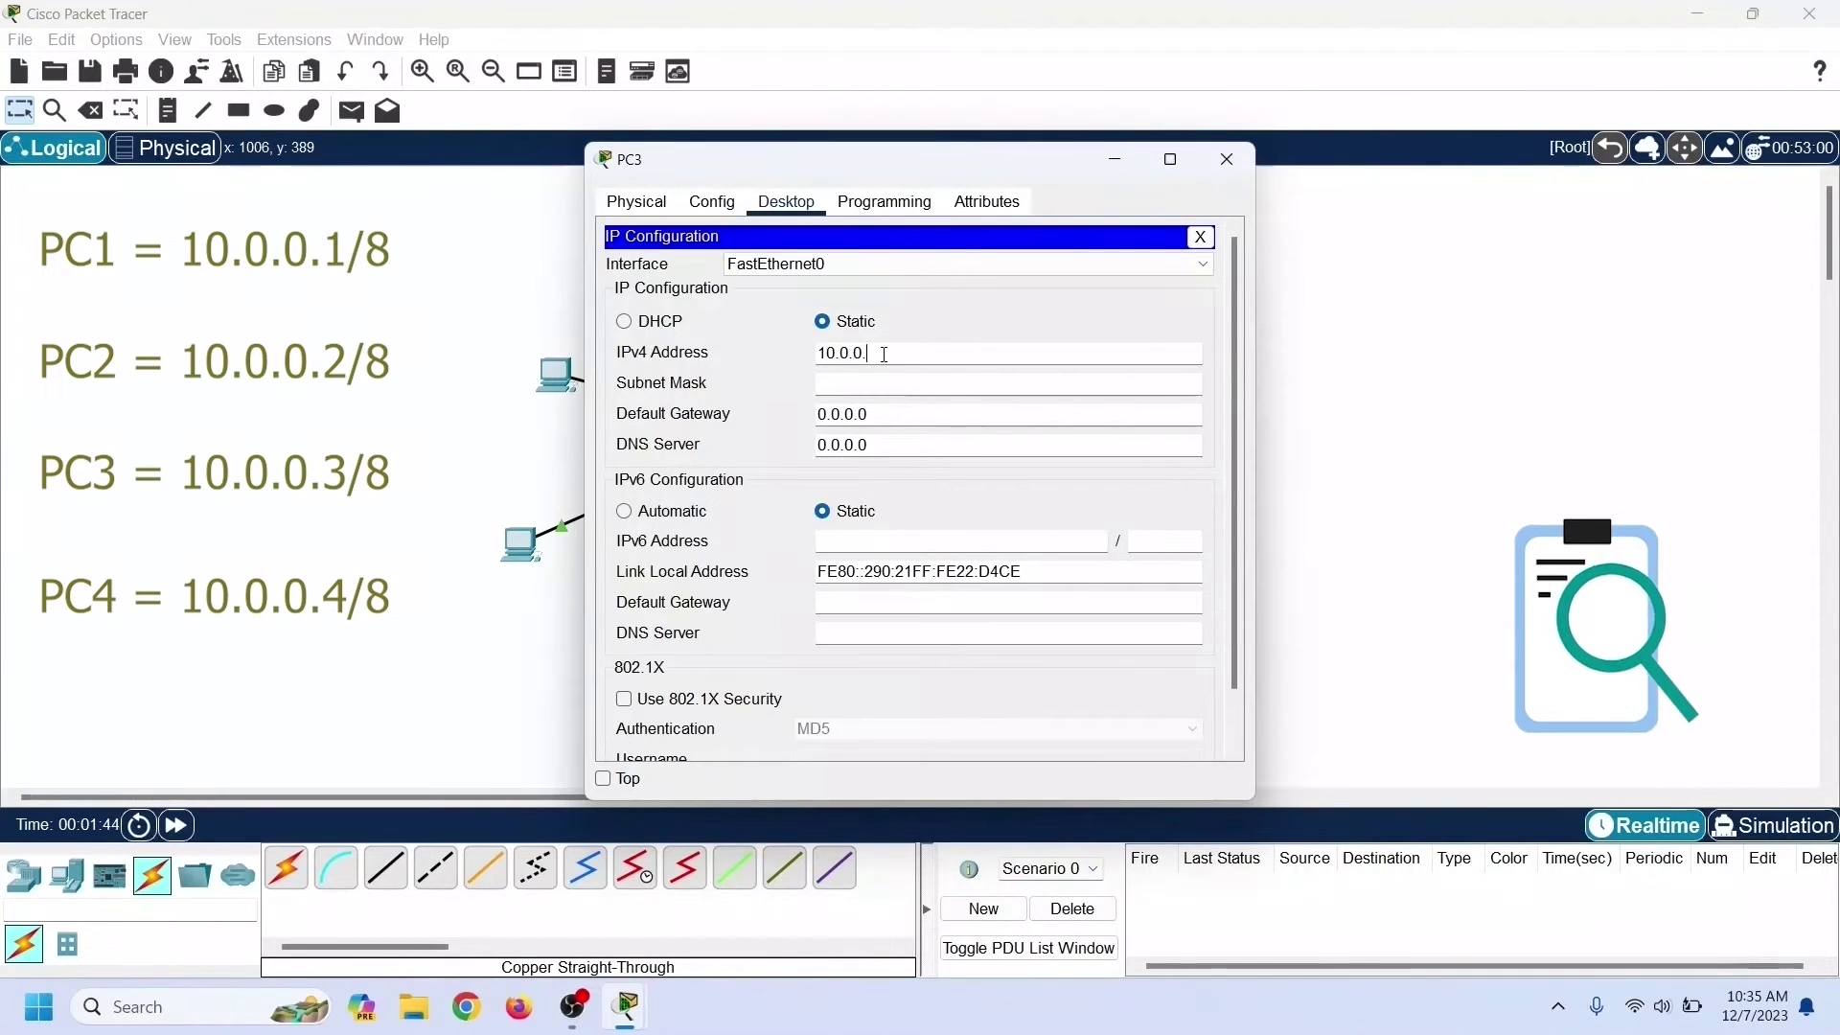
pyautogui.click(842, 382)
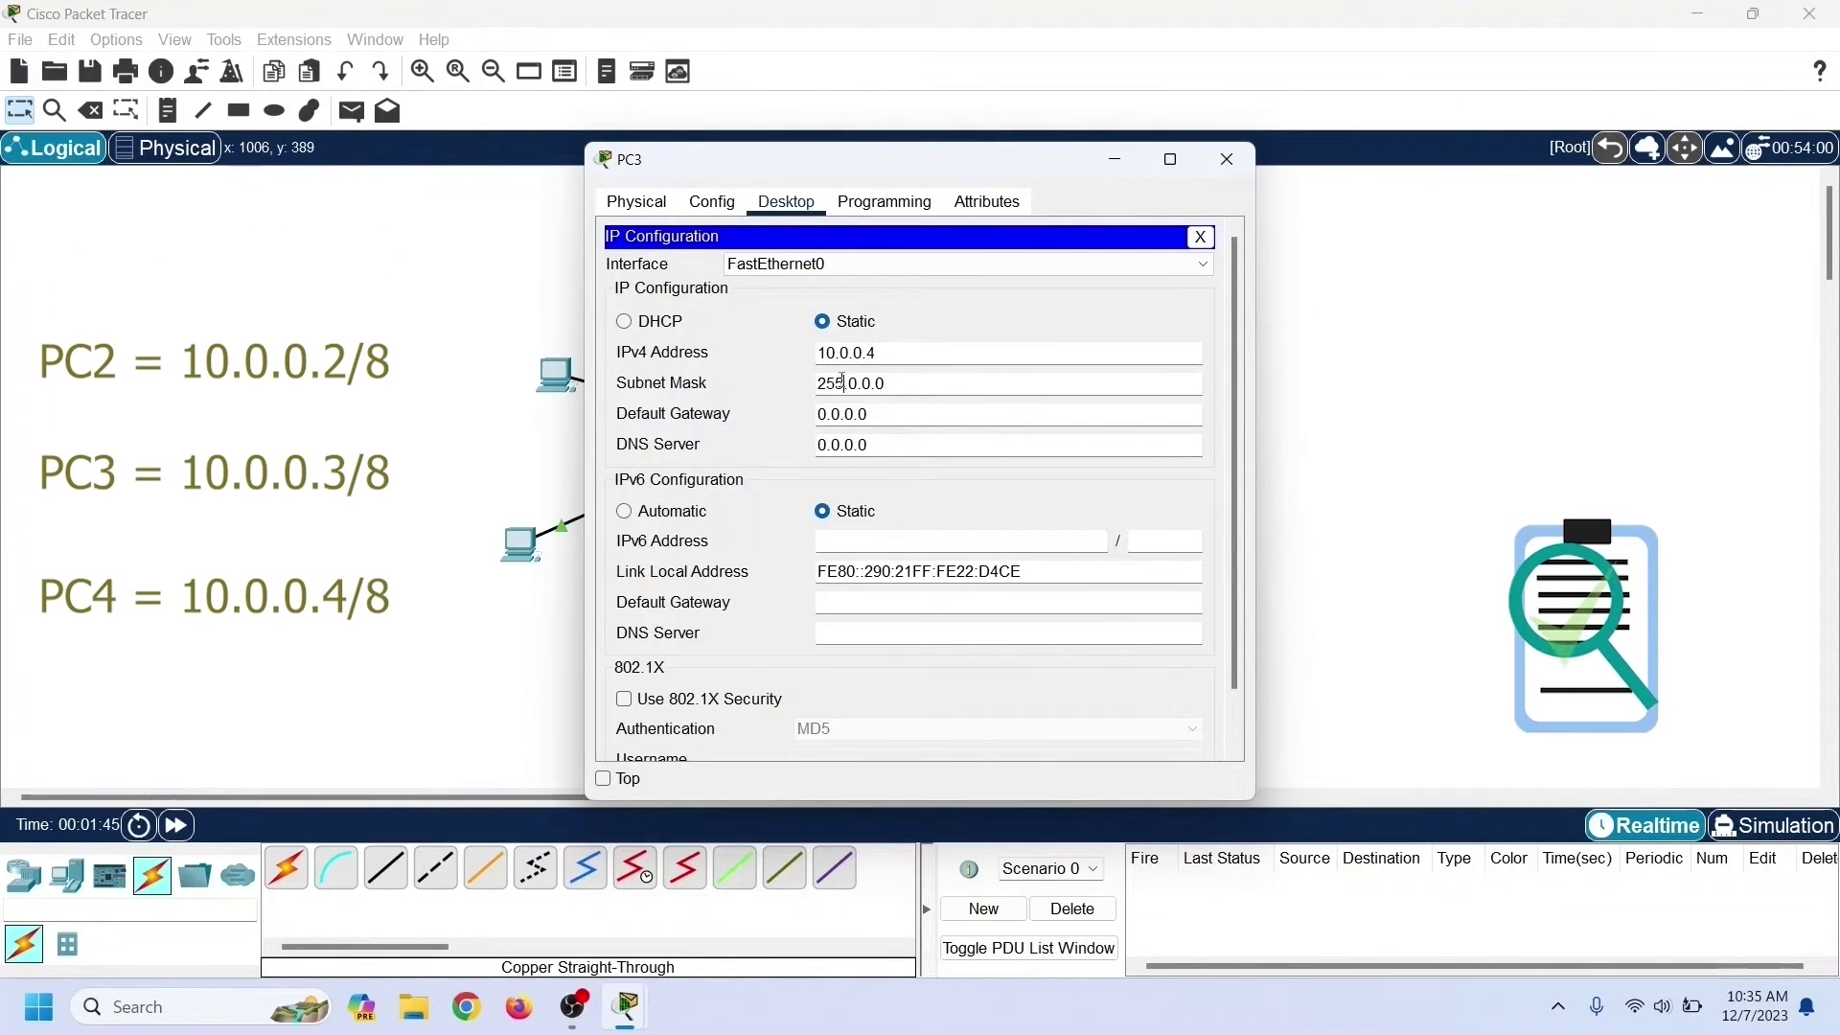
pyautogui.click(1214, 169)
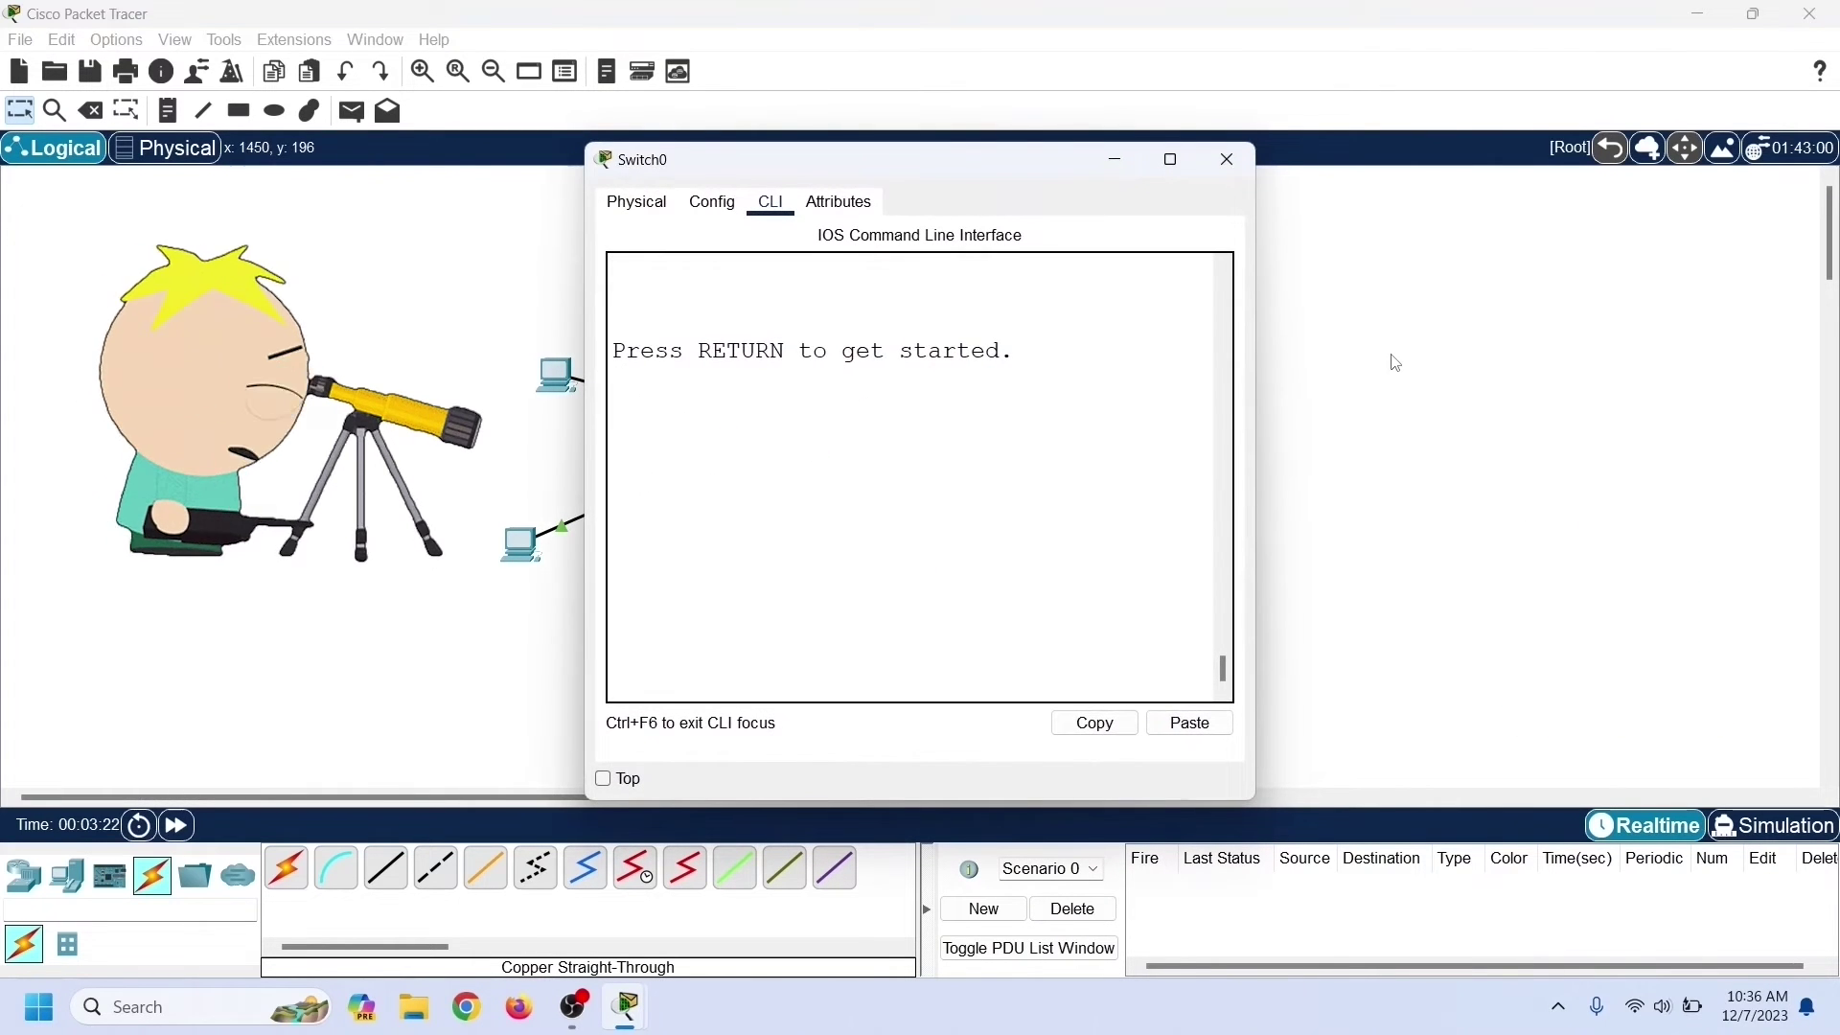
# Step: On Switch0's CLI, run enable and show mac-address-table, which lists no entries
pyautogui.moveTo(1253, 411); pyautogui.dragTo(1661, 388)
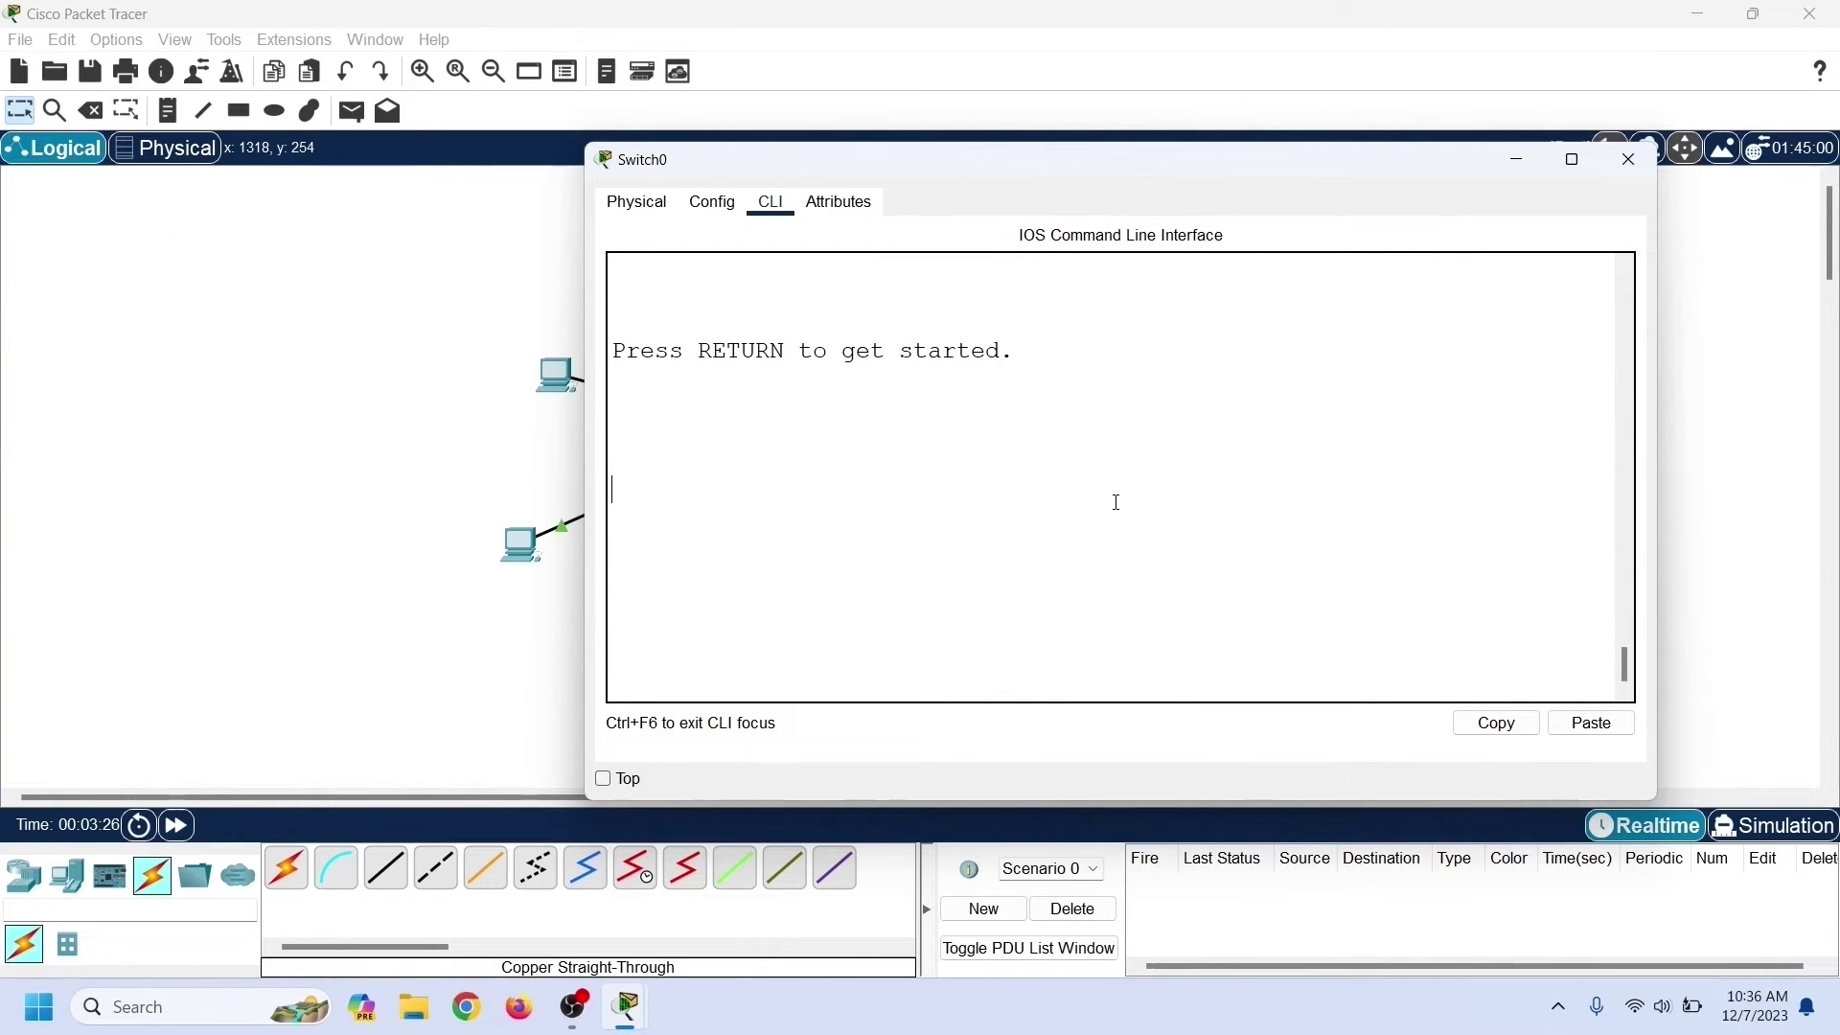
pyautogui.press('Return')
pyautogui.write('enable')
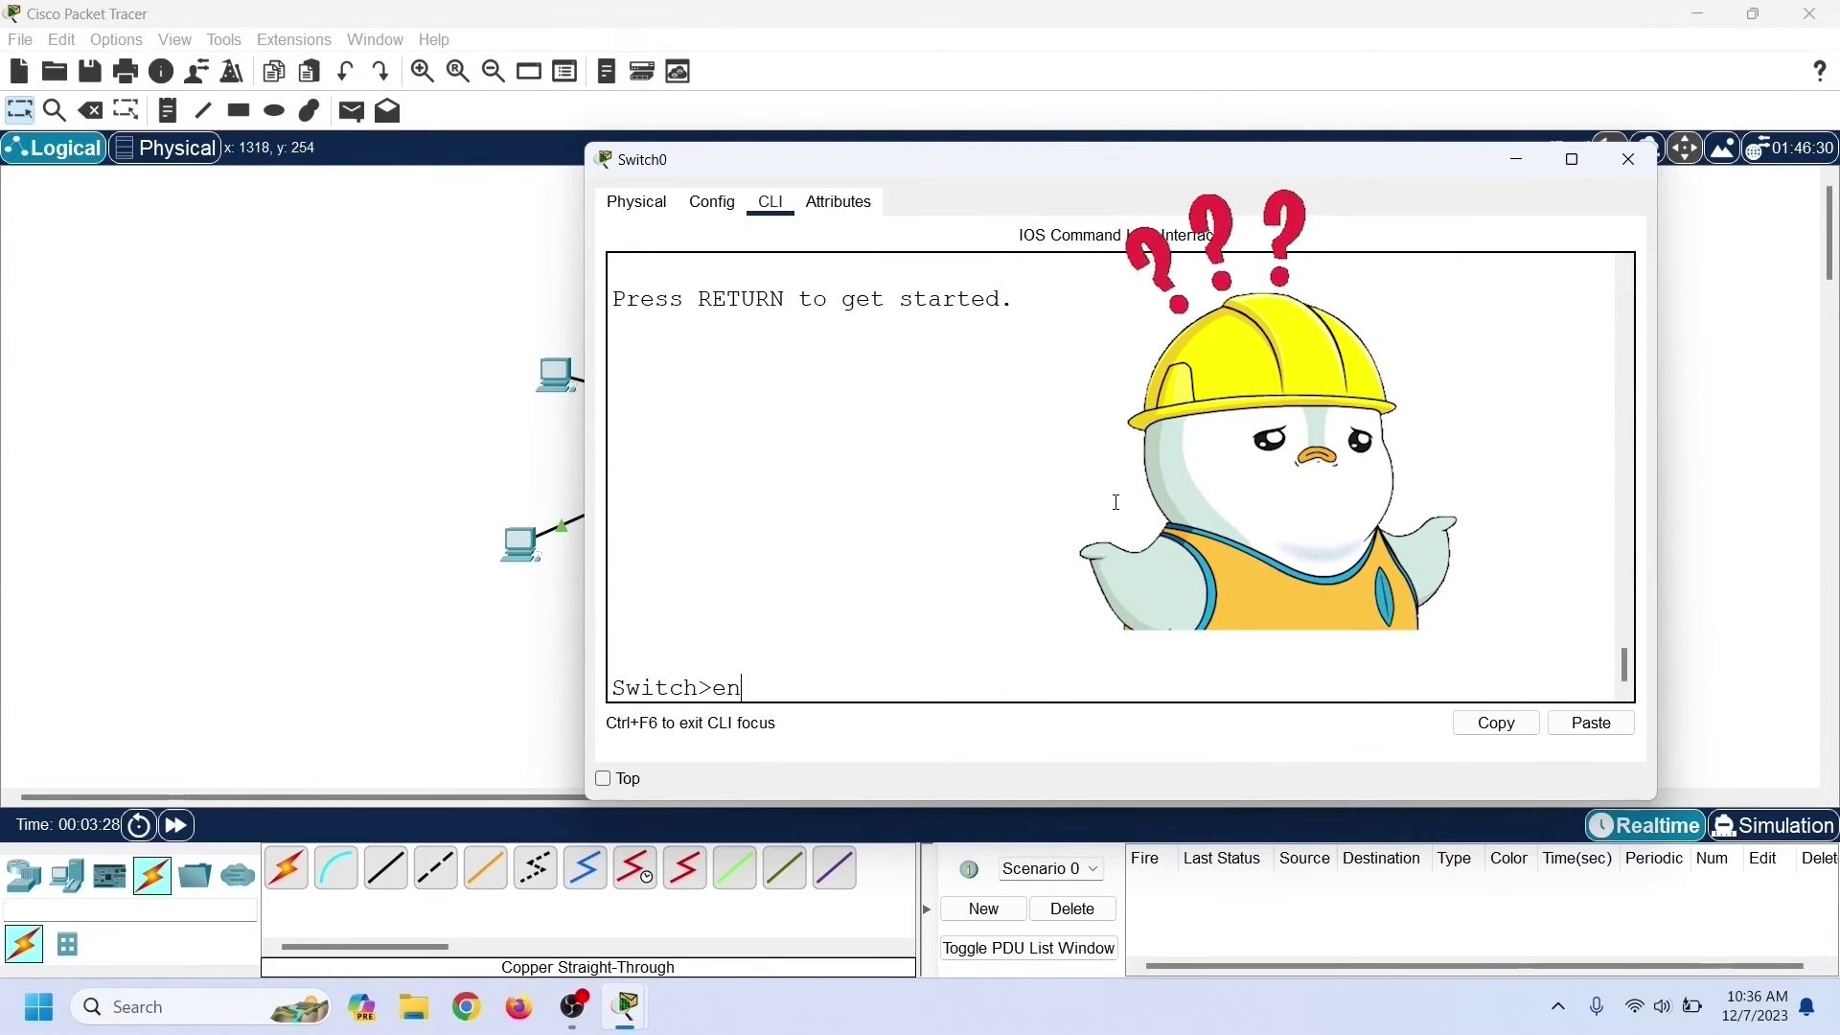
pyautogui.press('Return')
pyautogui.write('s')
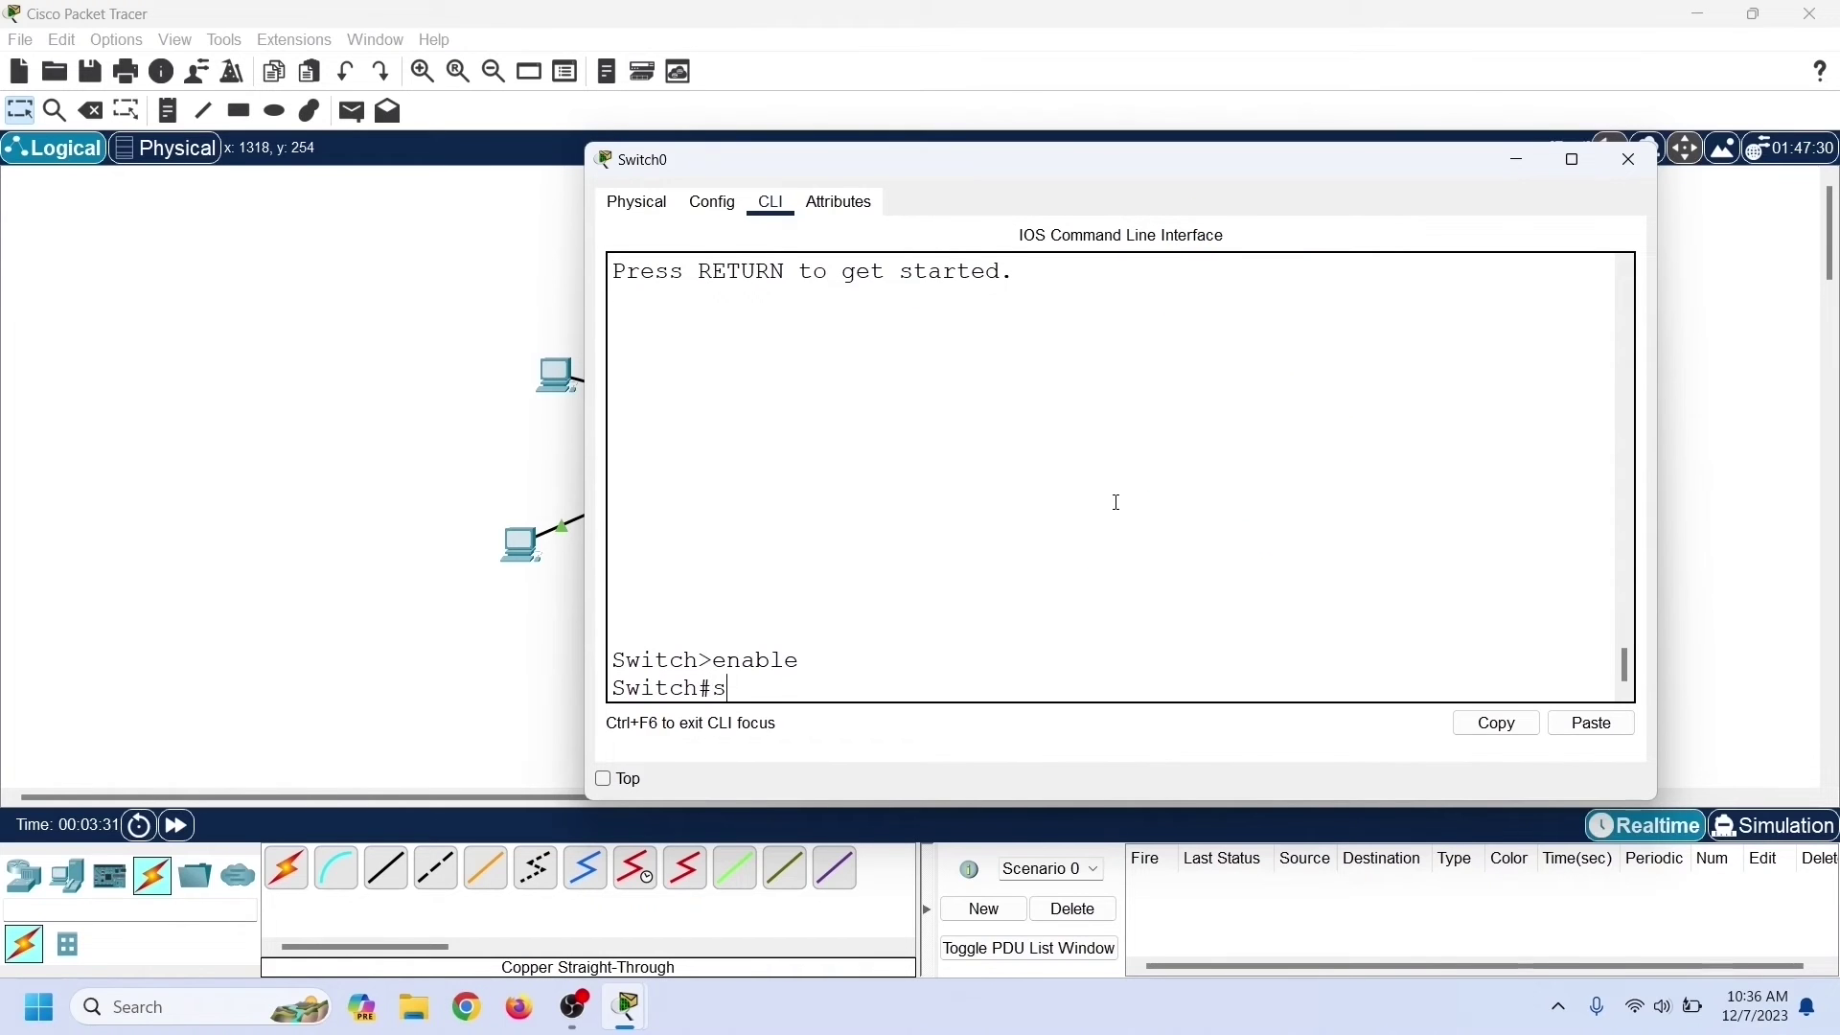
pyautogui.write('how mac')
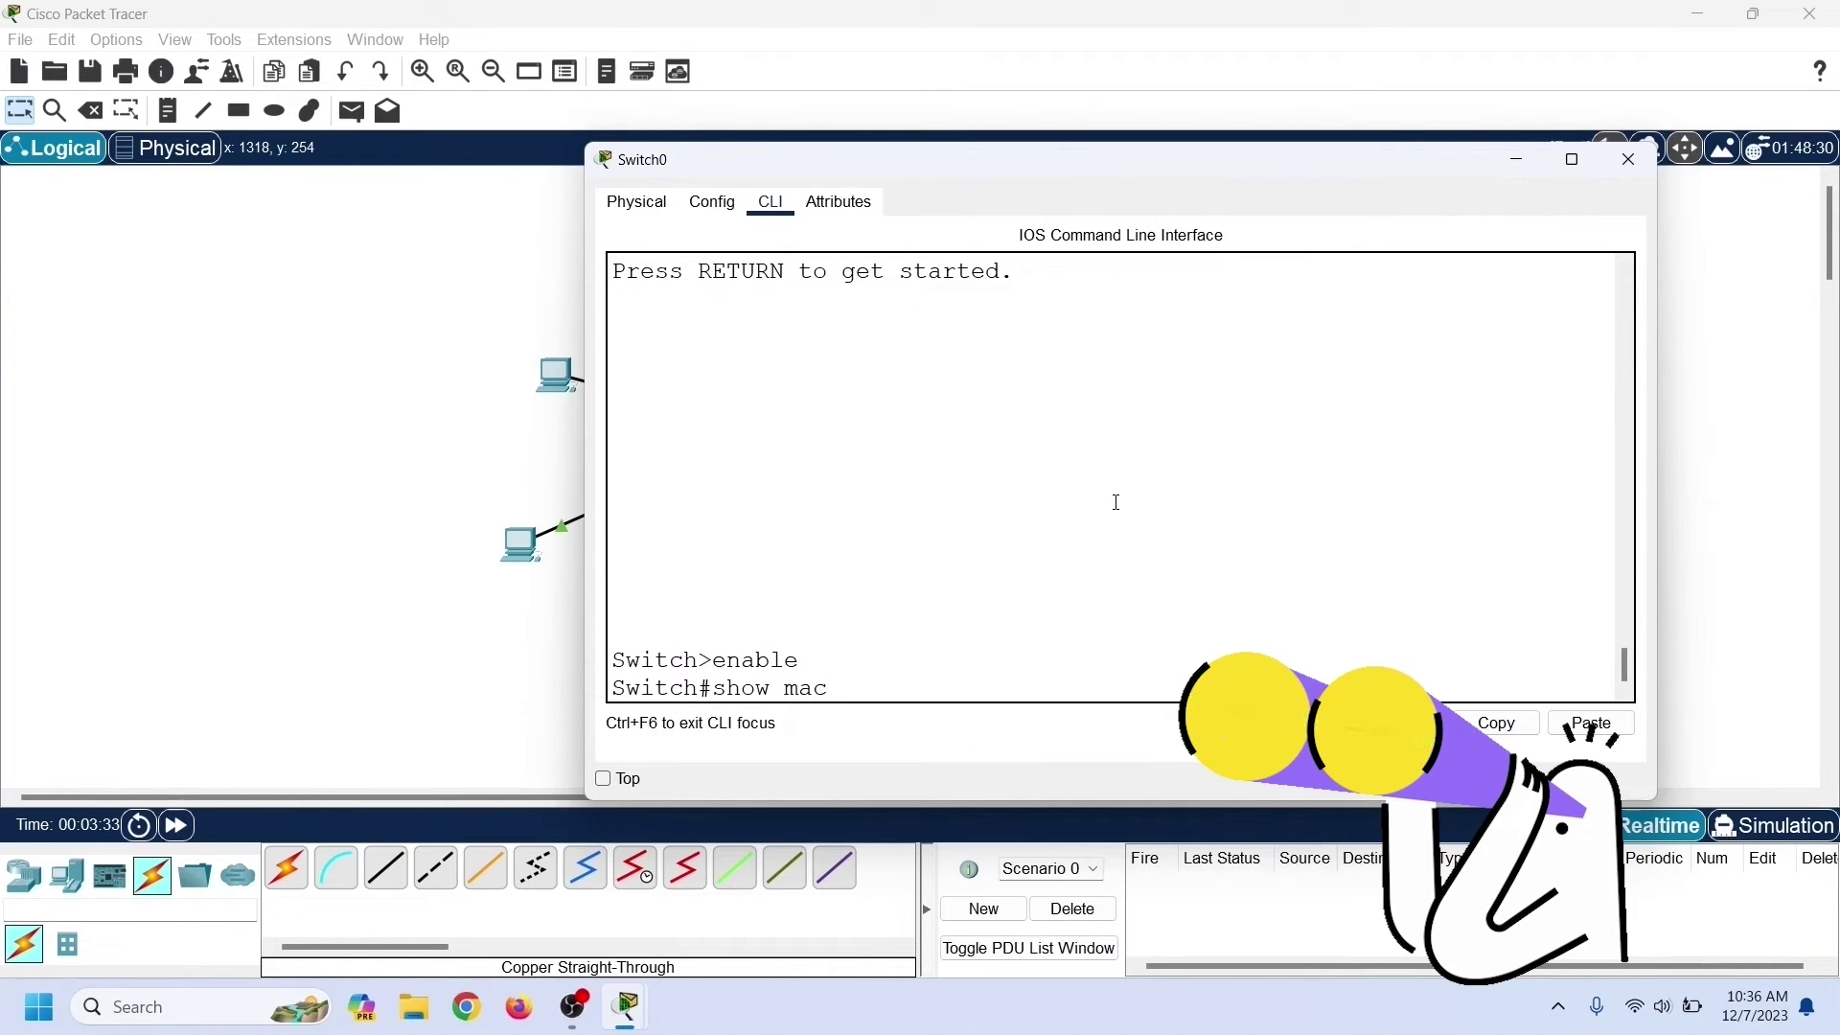
pyautogui.write('-addre')
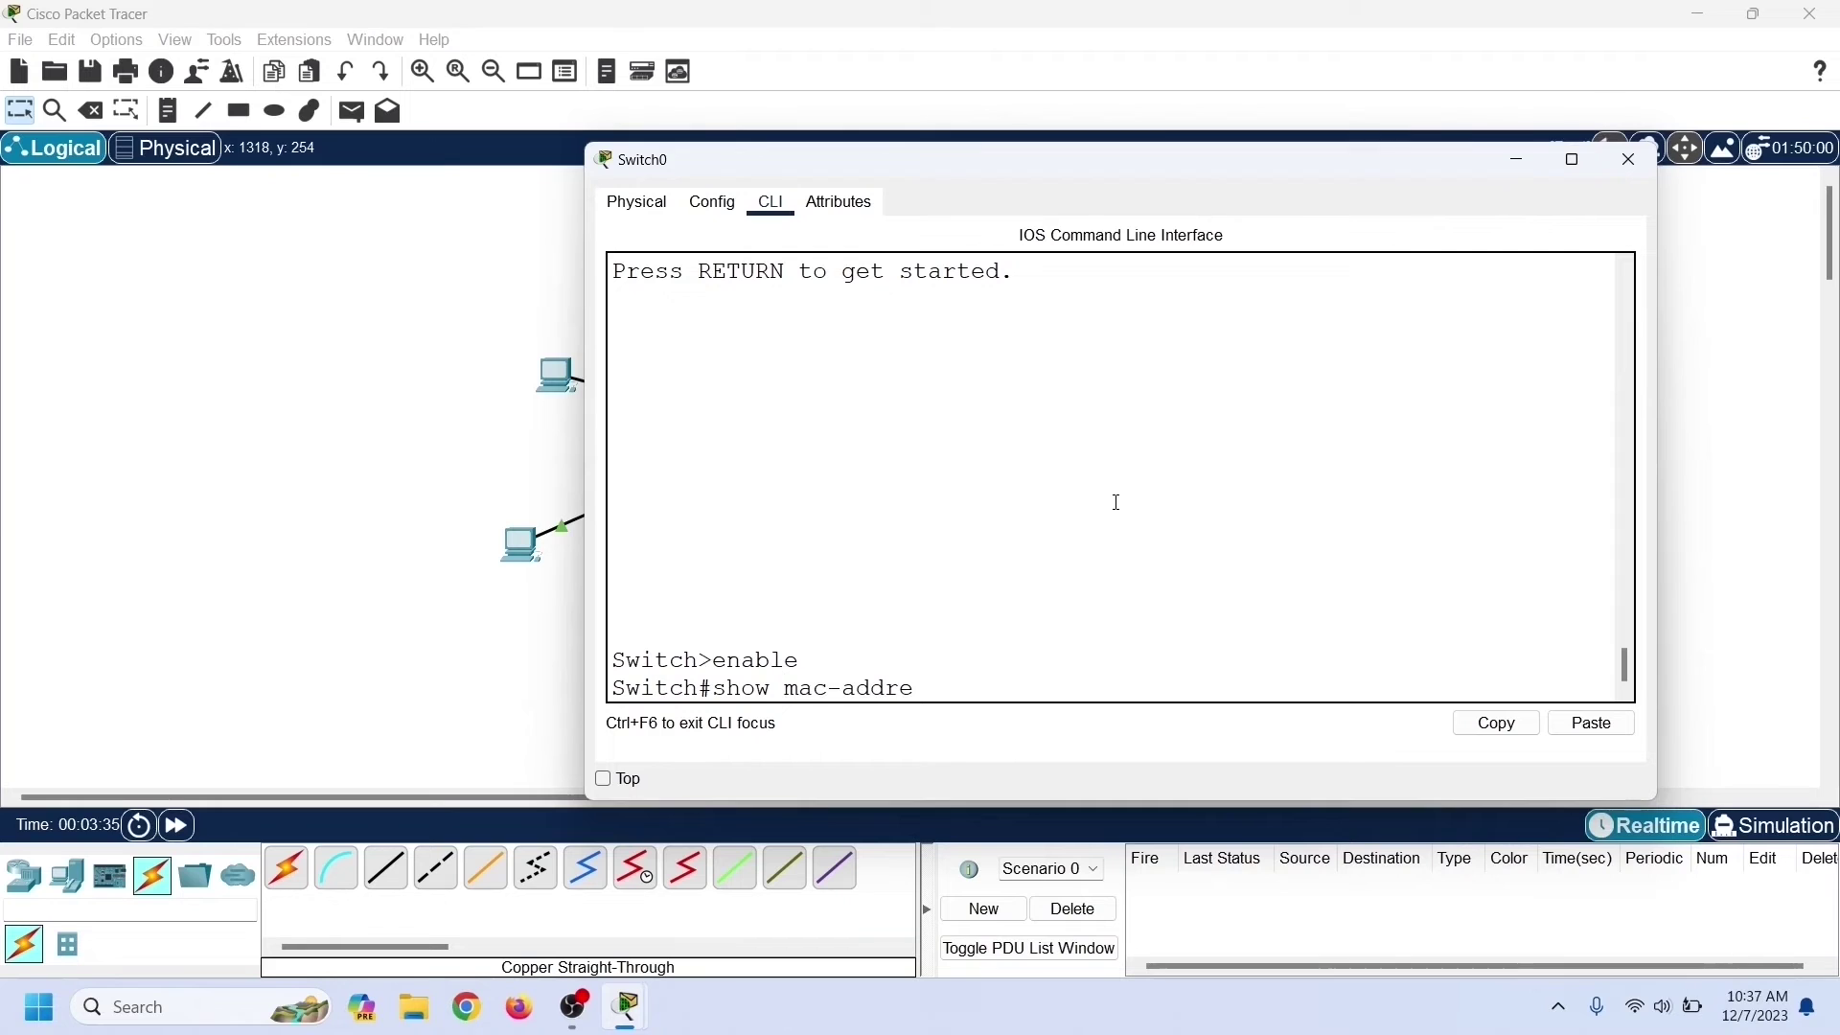
pyautogui.write('ss-table')
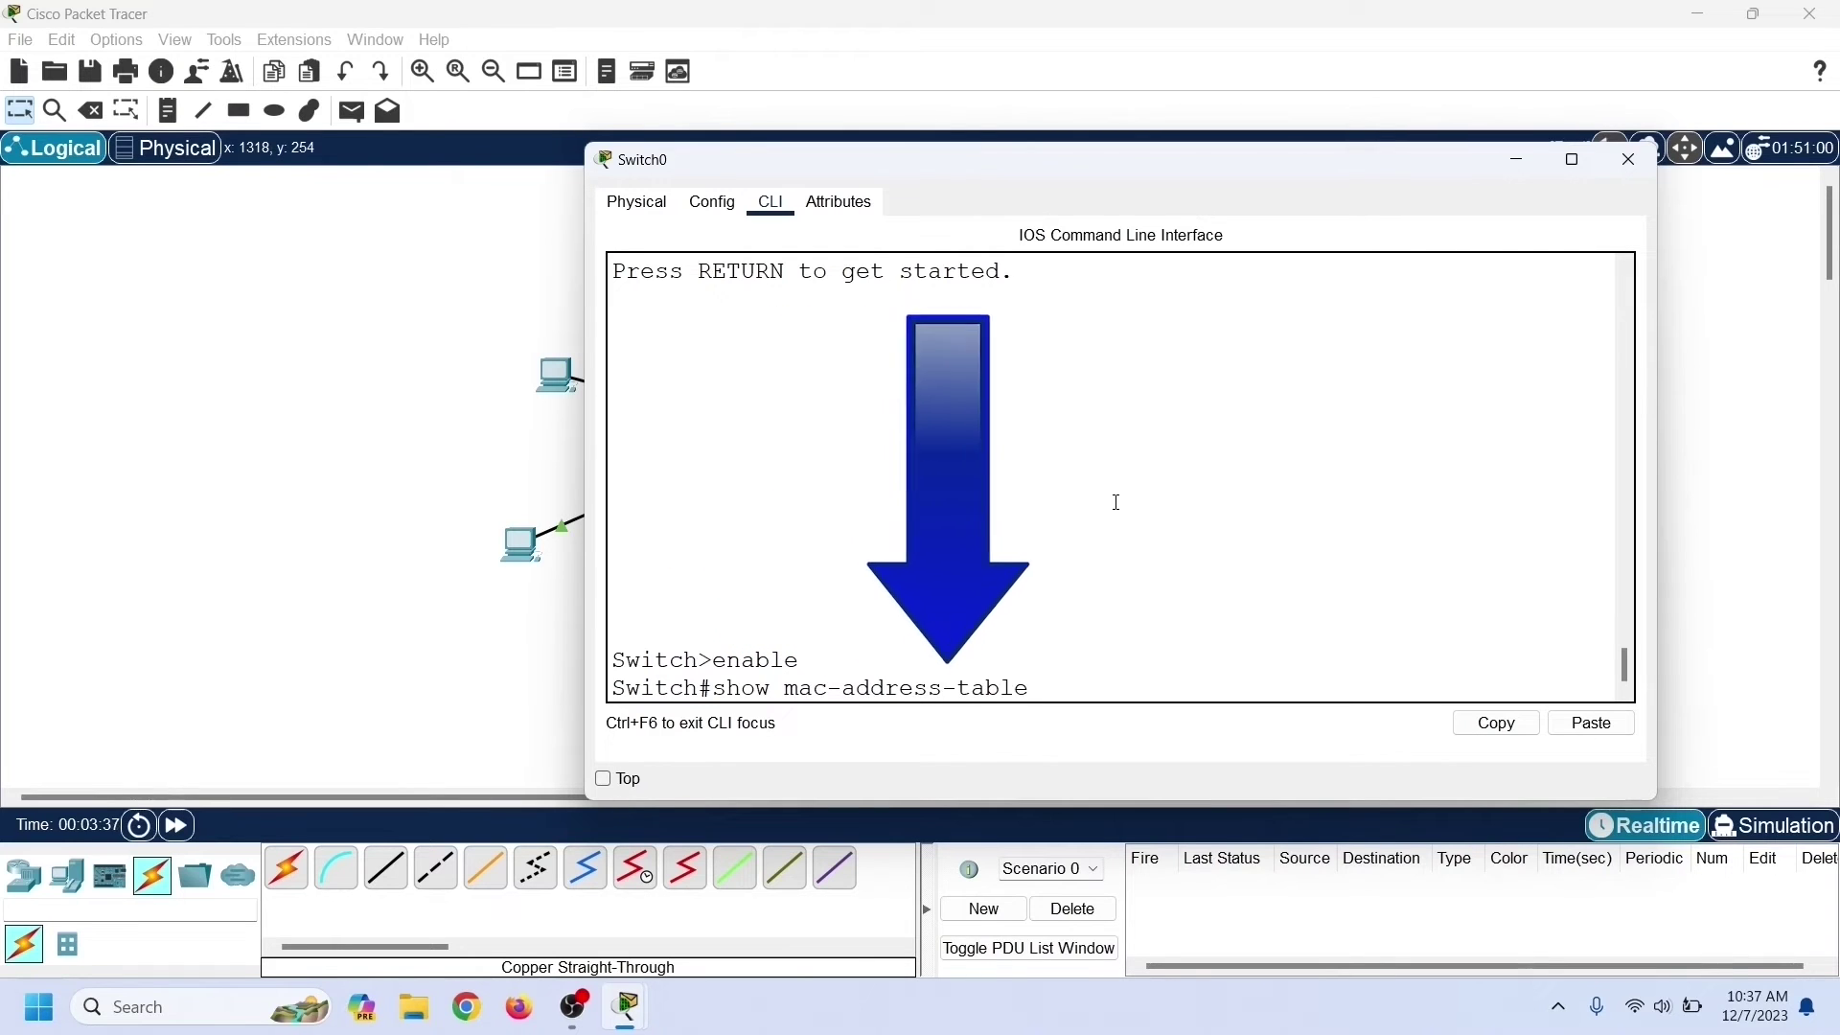
pyautogui.press('Return')
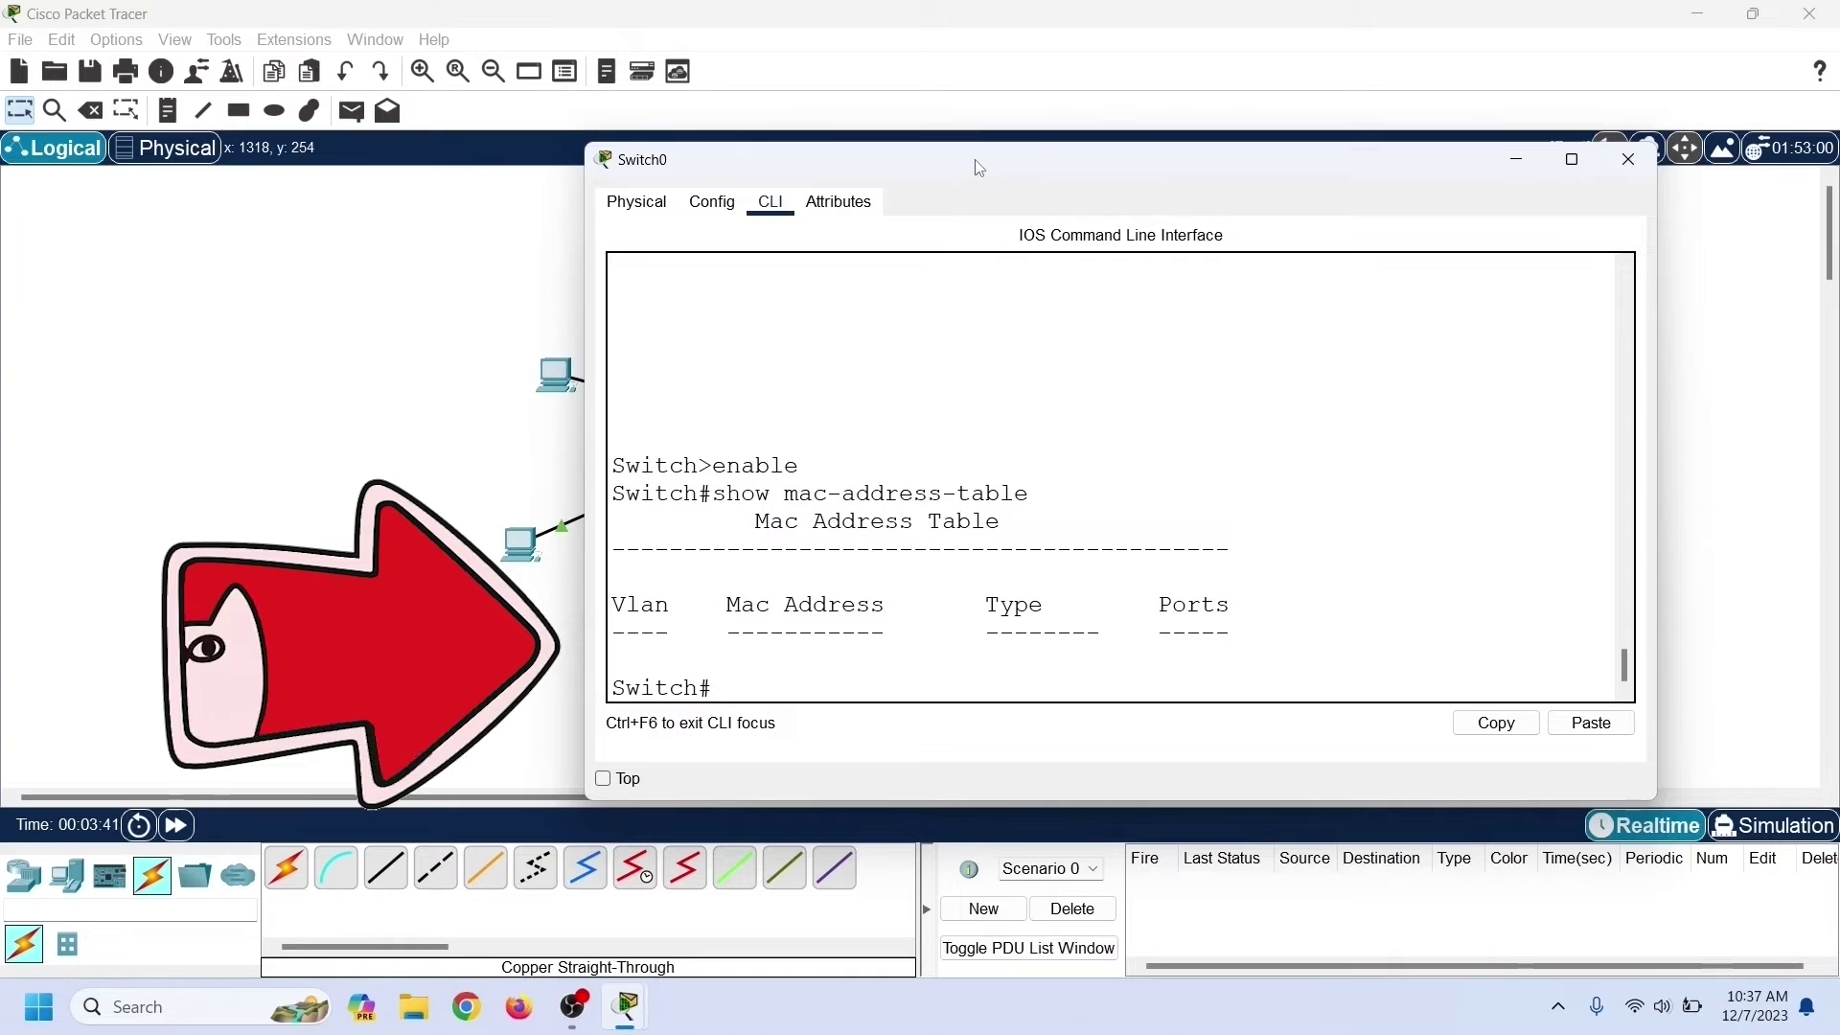
pyautogui.moveTo(978, 165); pyautogui.dragTo(1401, 136)
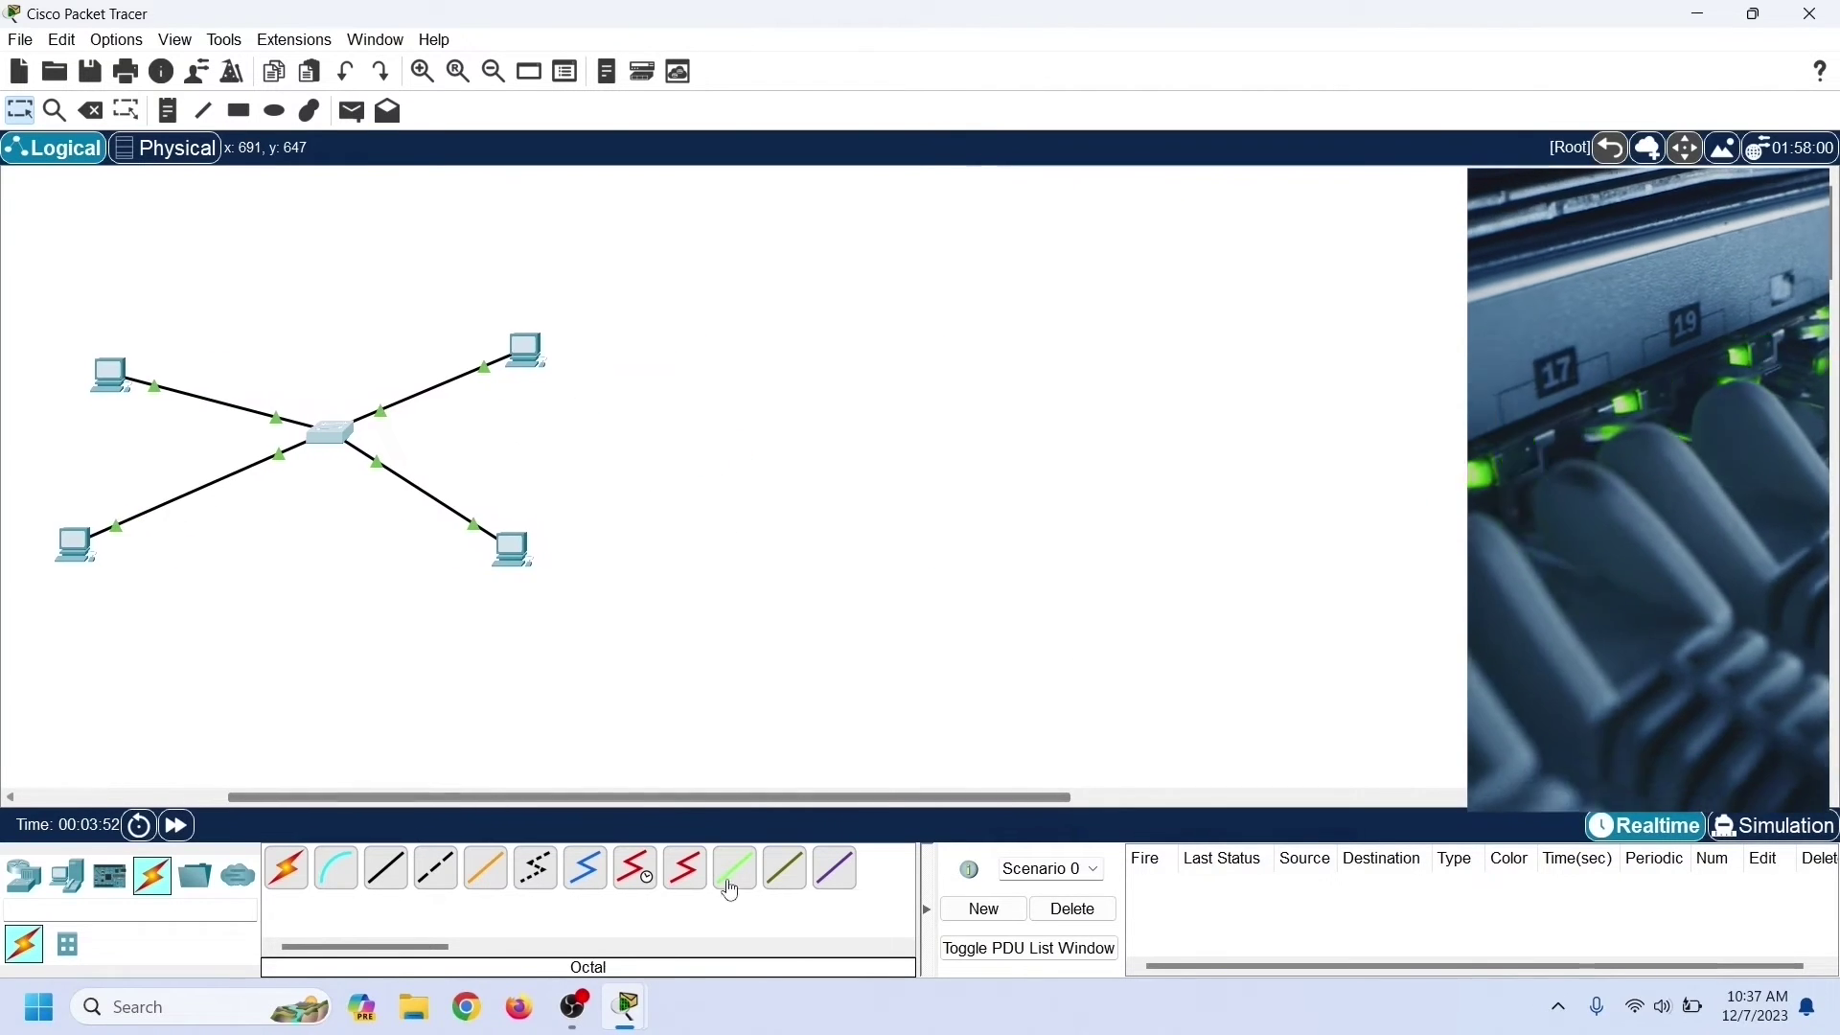
# Step: From PC0's command prompt, ping 10.0.0.2
pyautogui.moveTo(624, 1002)
pyautogui.click(748, 862)
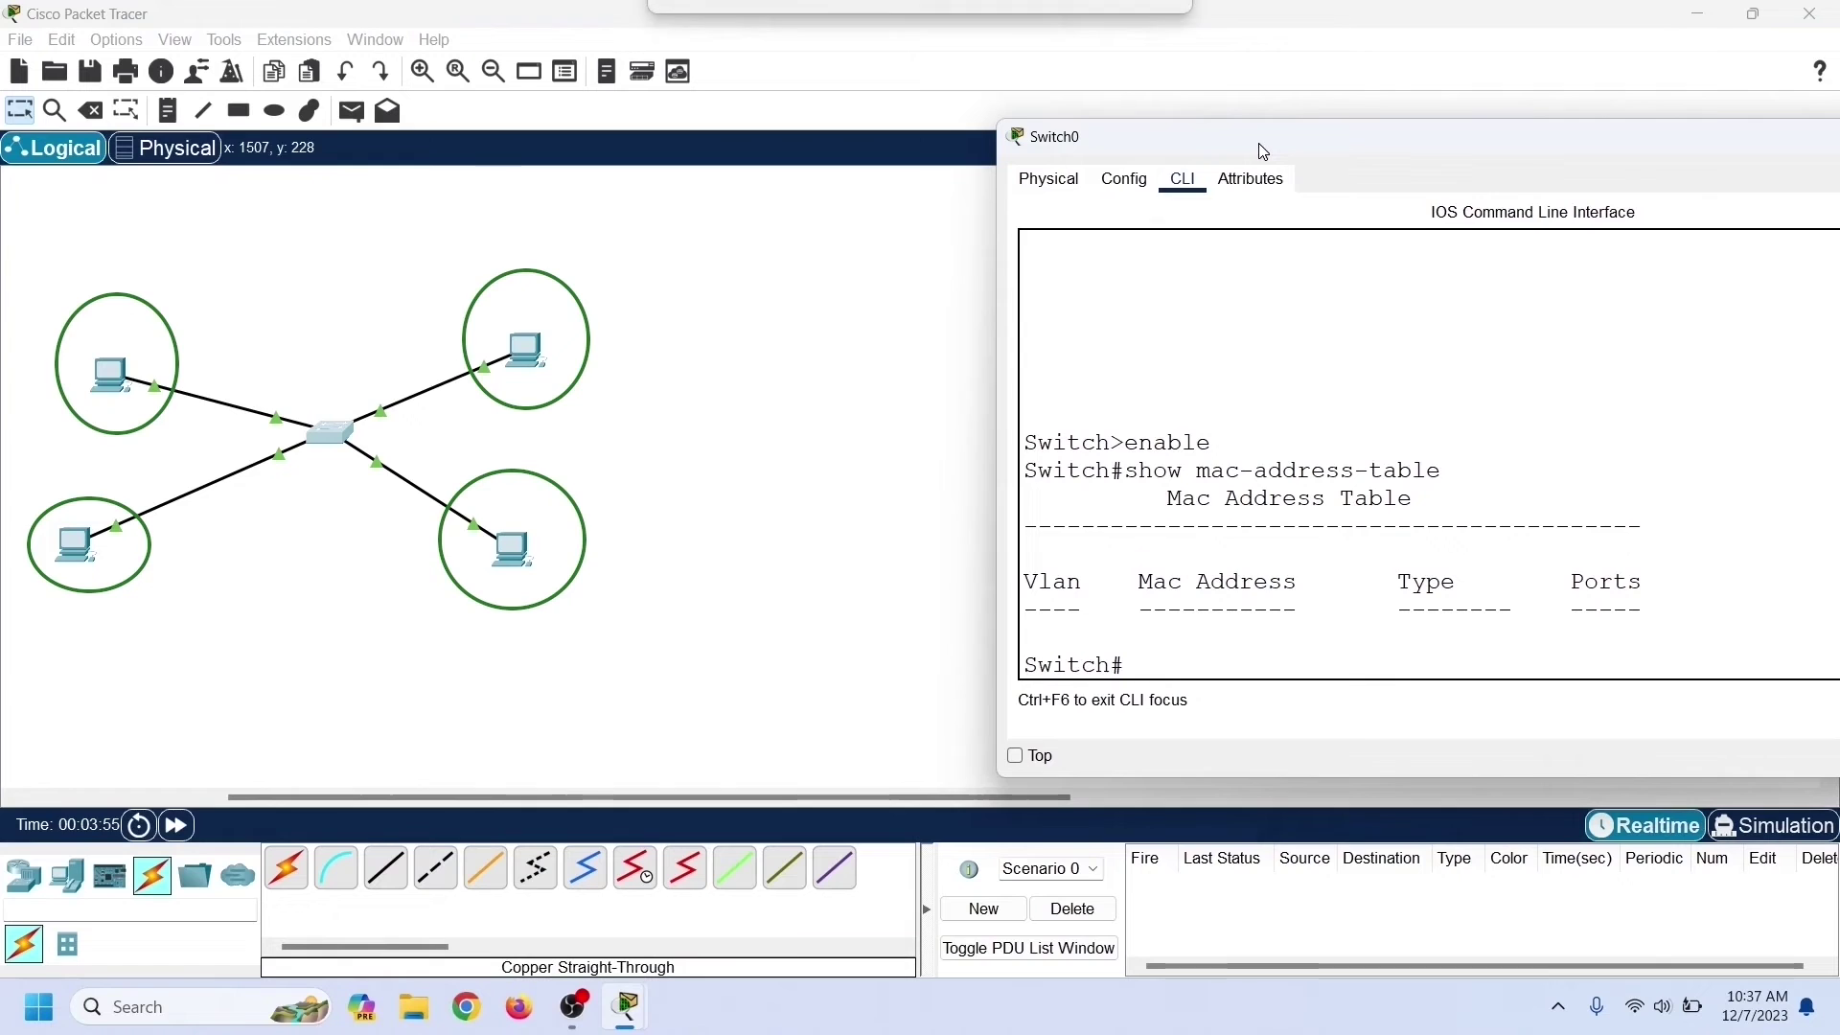
pyautogui.click(115, 383)
pyautogui.click(1028, 317)
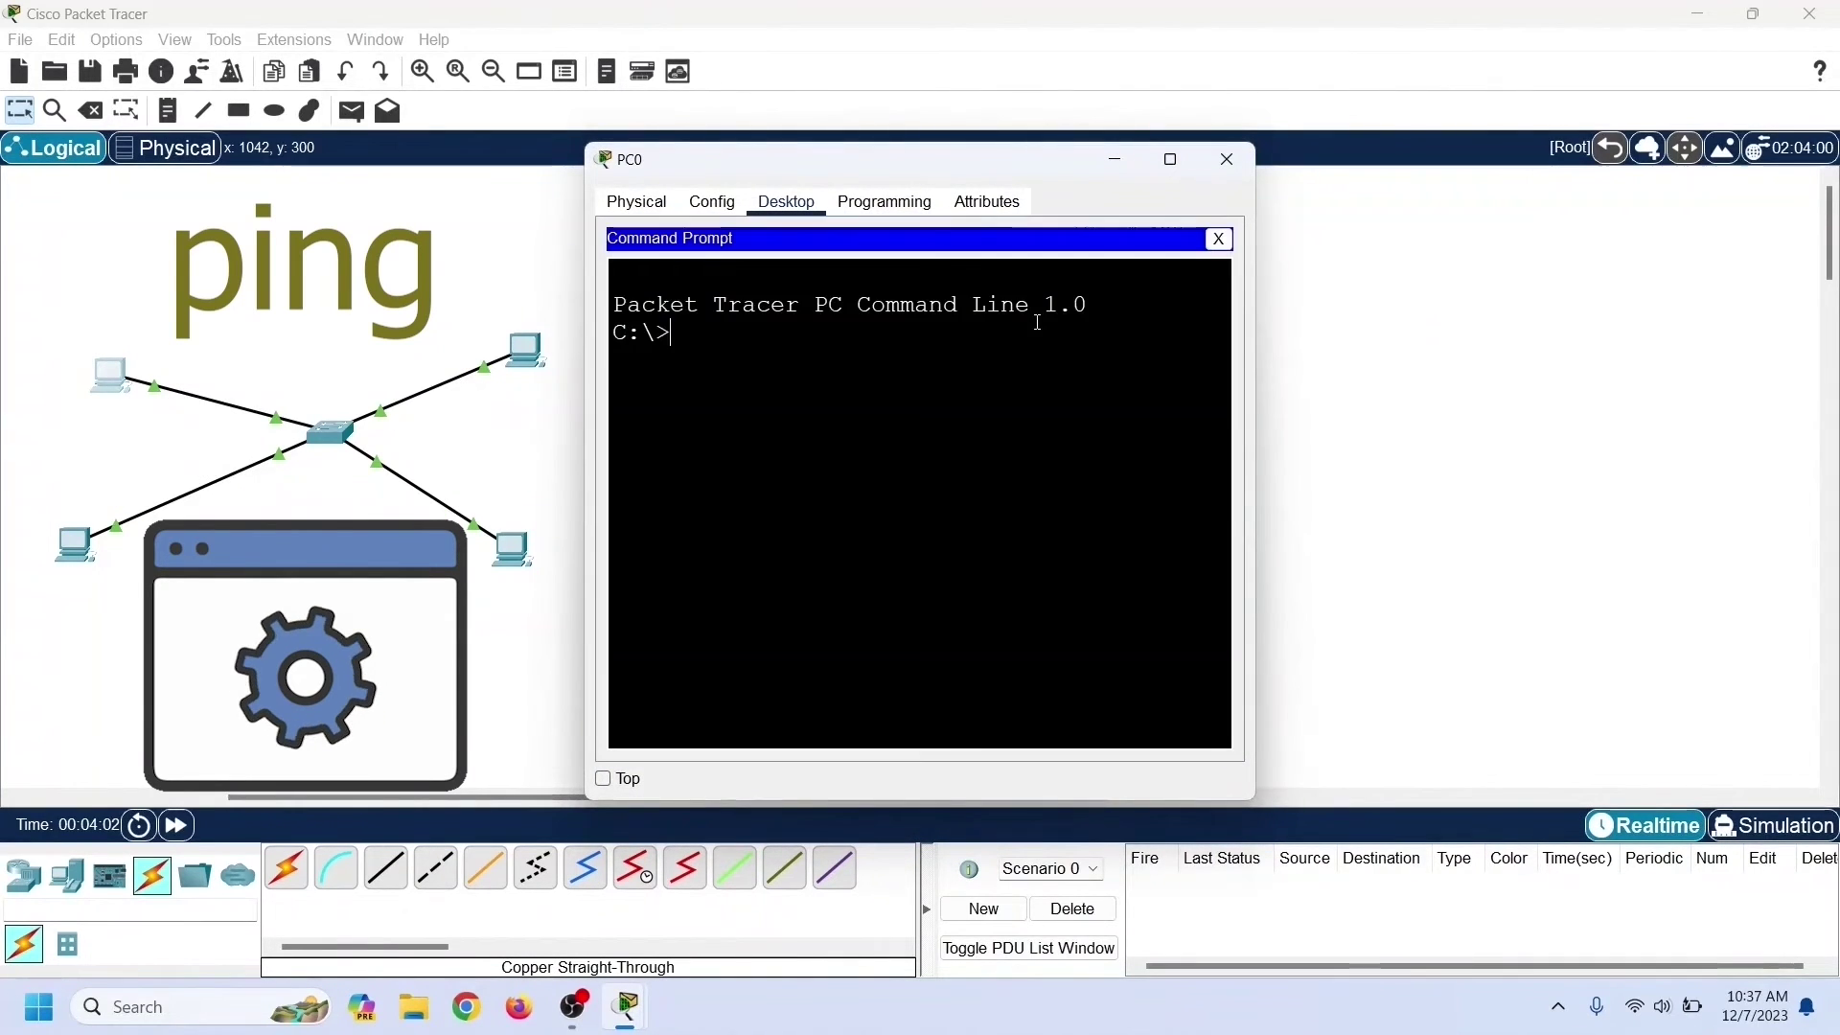
pyautogui.write('ping 10.0.0.')
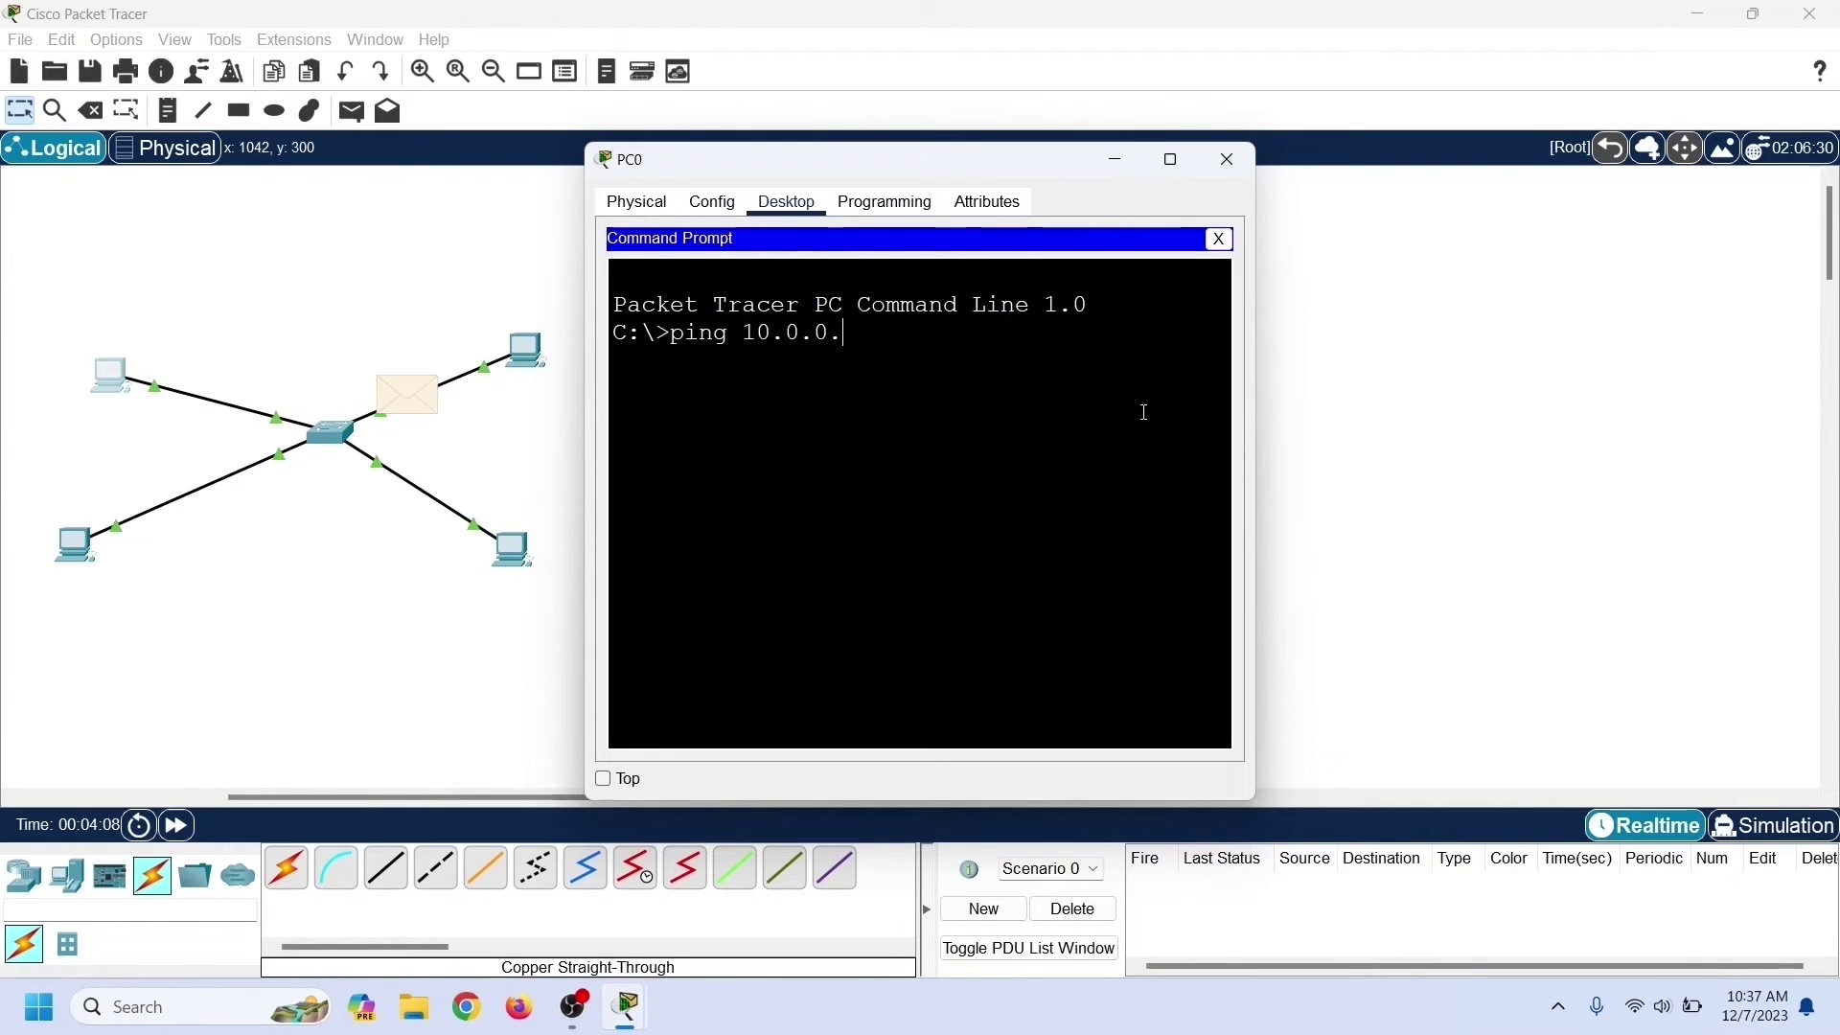
pyautogui.write('2')
pyautogui.press('Return')
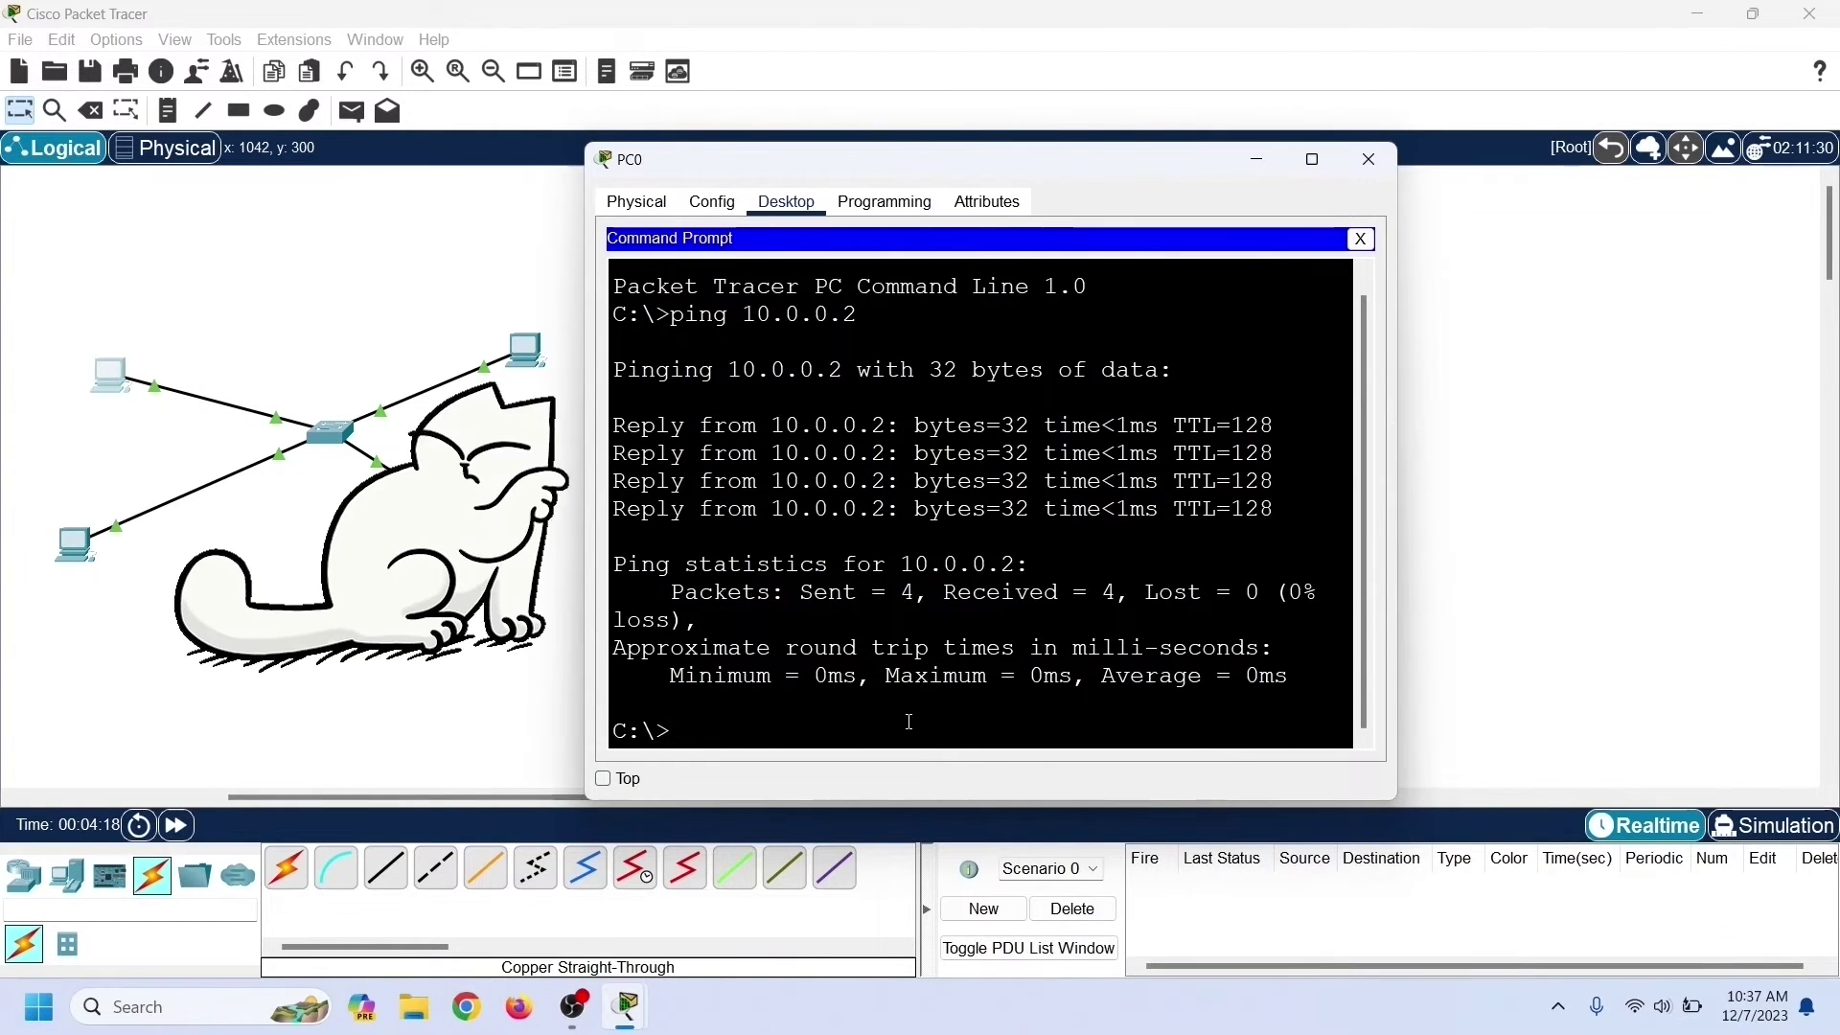
# Step: Ping 10.0.0.3 and 10.0.0.4 from PC0
pyautogui.press('Up')
pyautogui.press('BackSpace')
pyautogui.write('3')
pyautogui.press('Return')
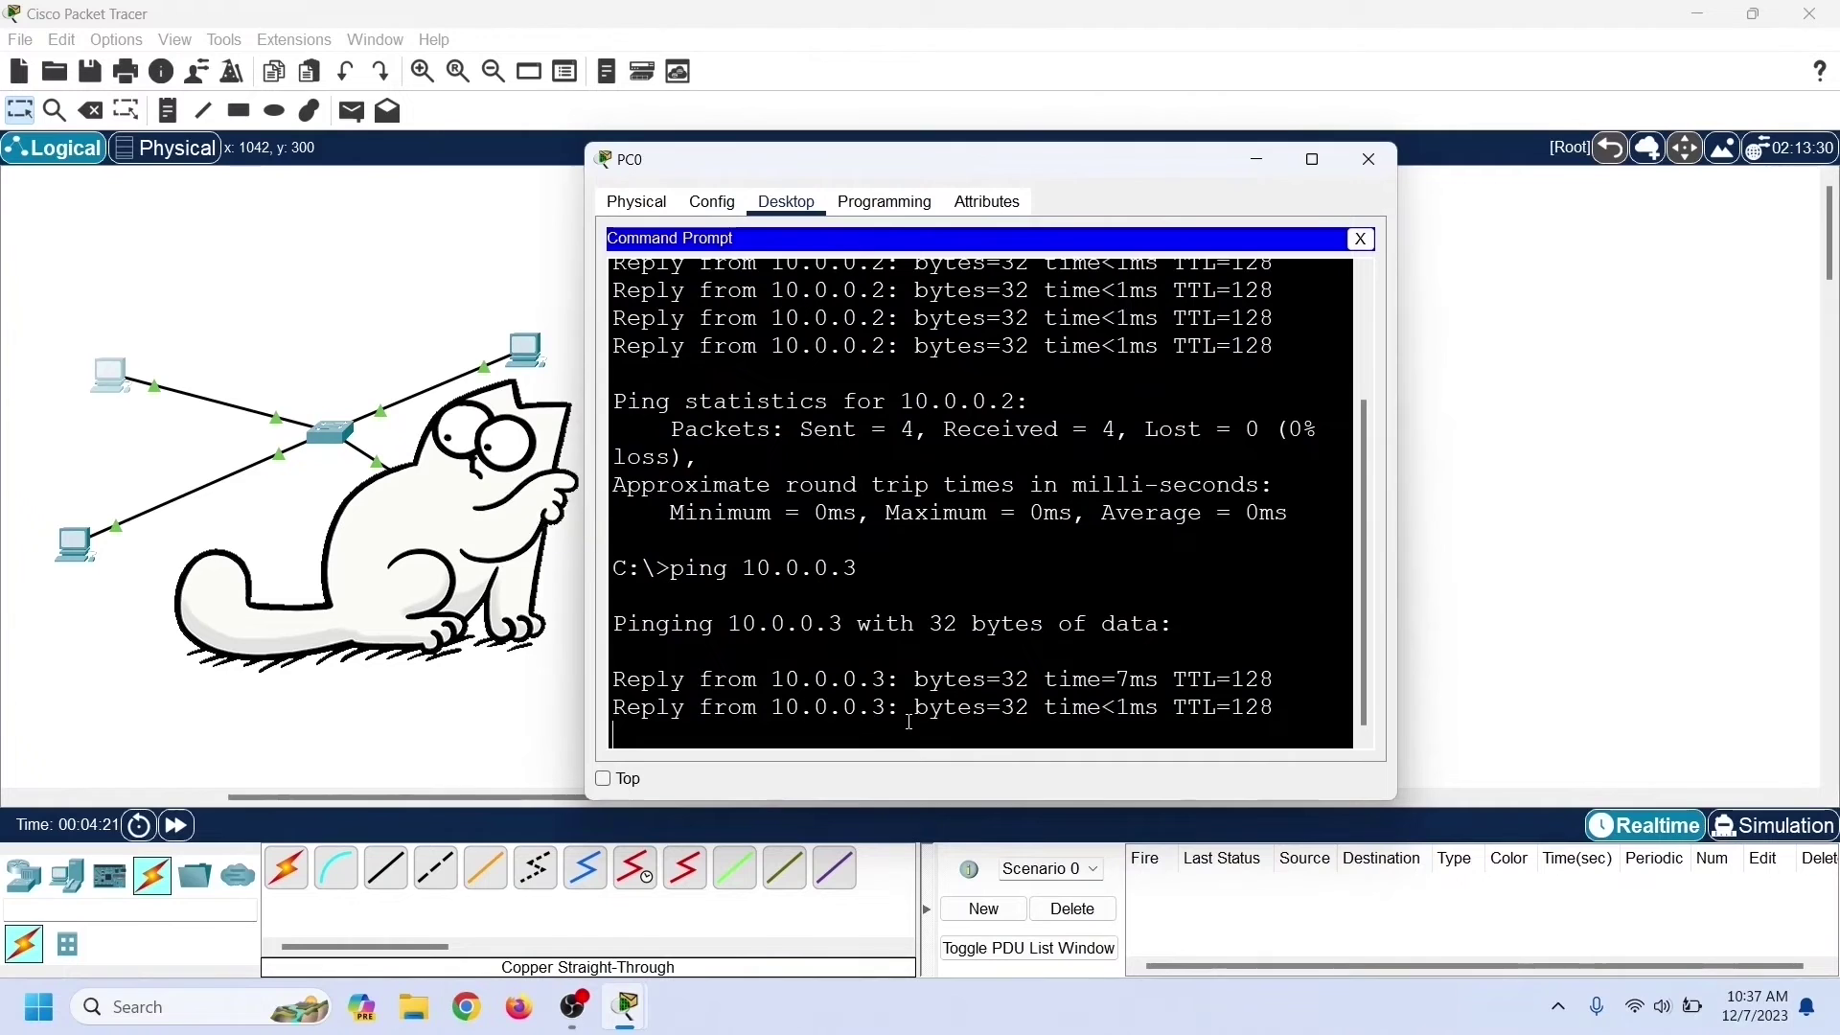
pyautogui.press('Up')
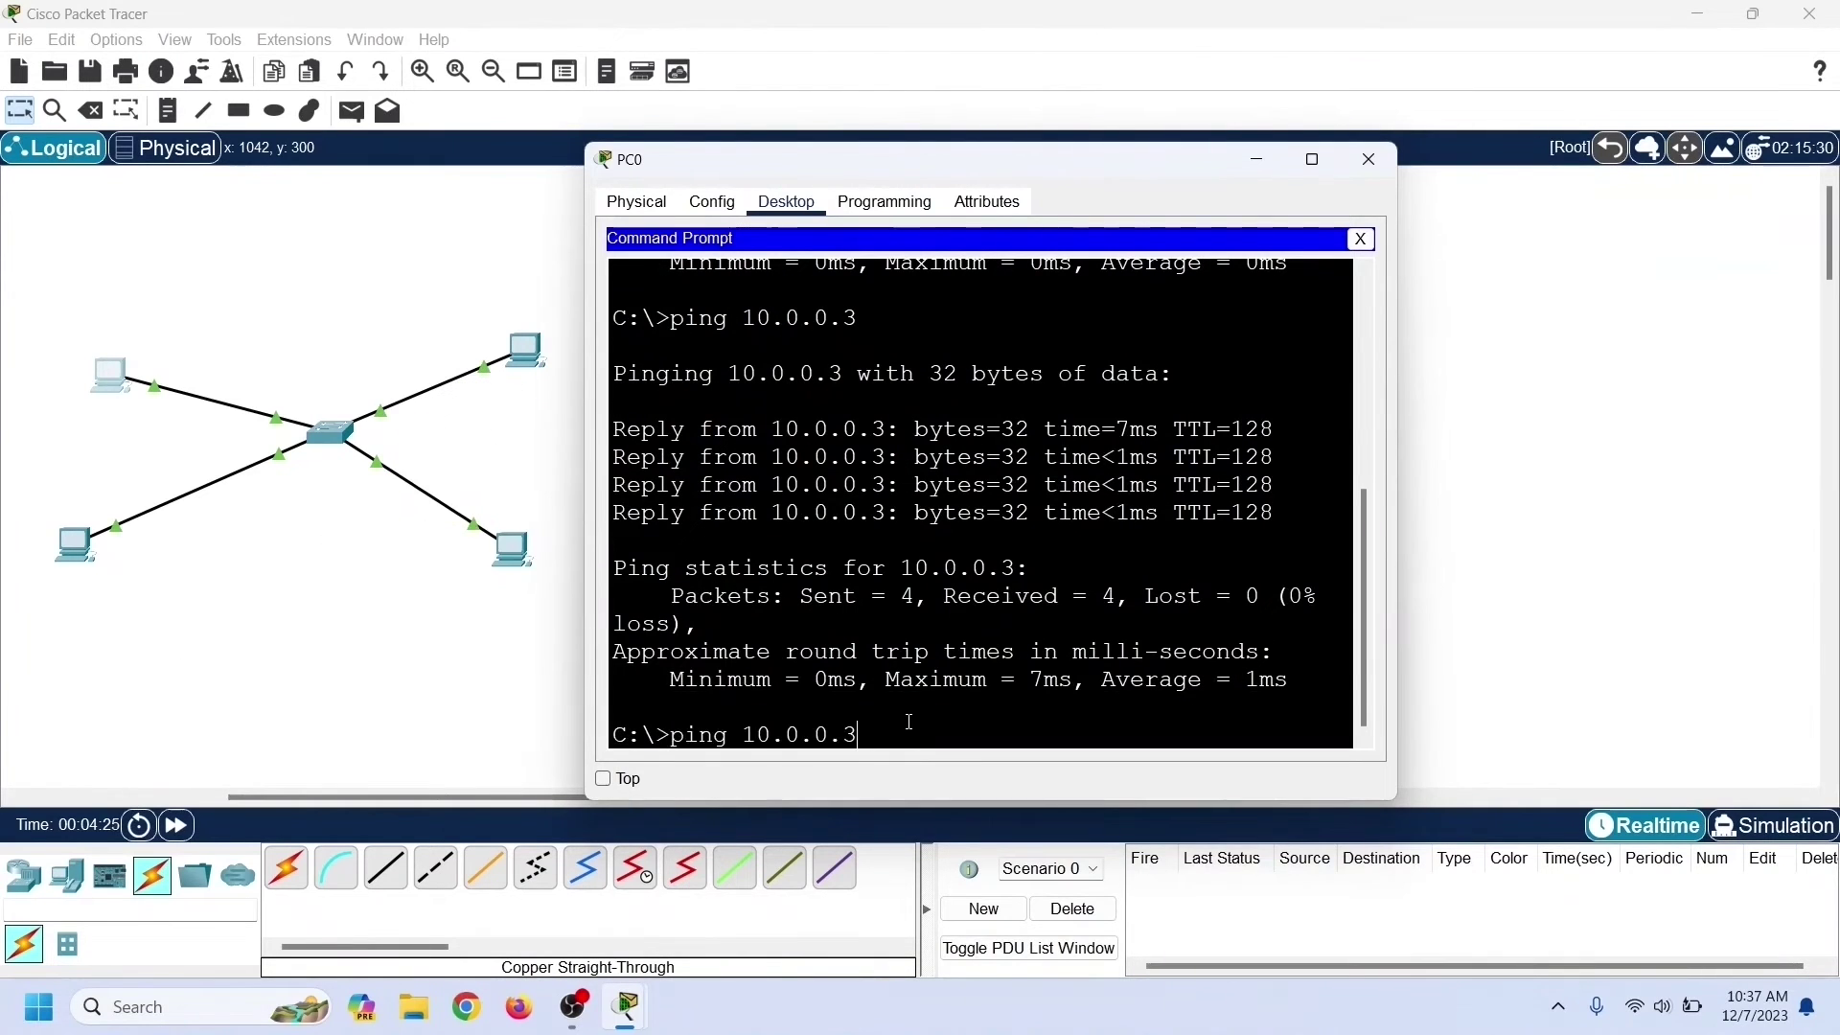
pyautogui.press('BackSpace')
pyautogui.write('4')
pyautogui.press('Return')
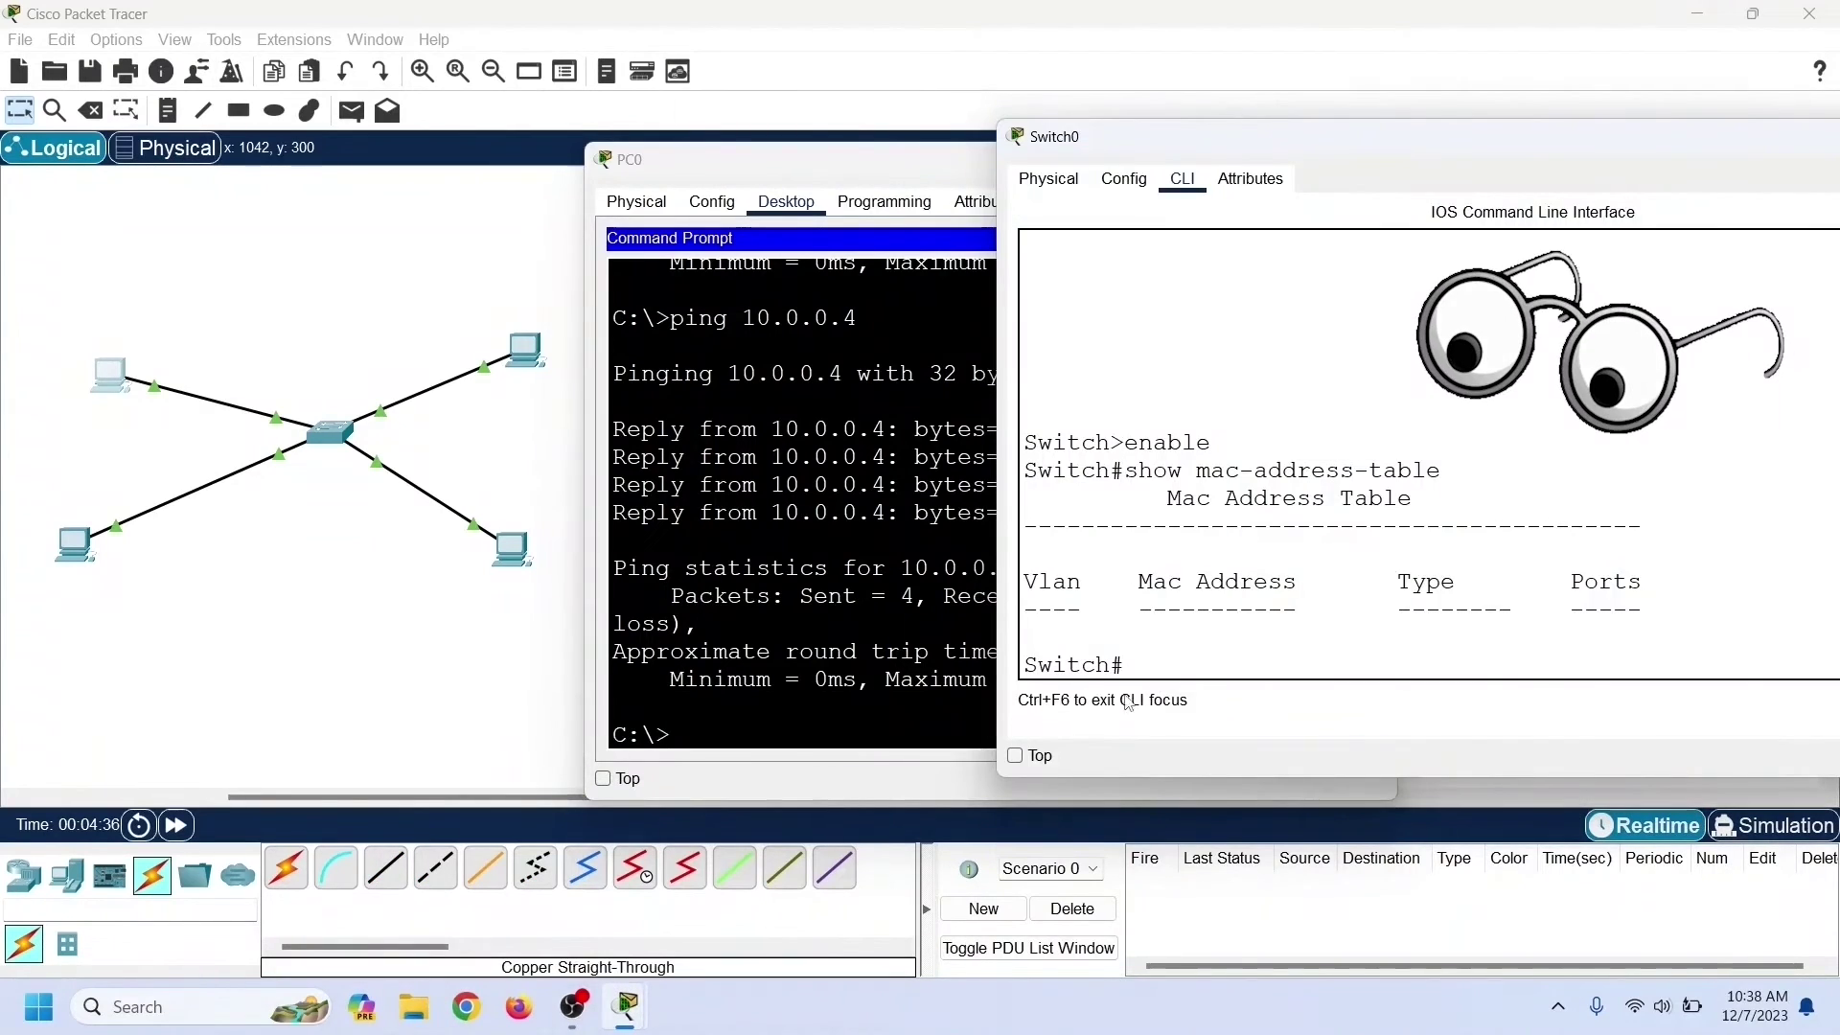
# Step: Rerun show mac-address-table on Switch0 to see four dynamic entries on Fa0/1–Fa0/4
pyautogui.press('Up')
pyautogui.press('Return')
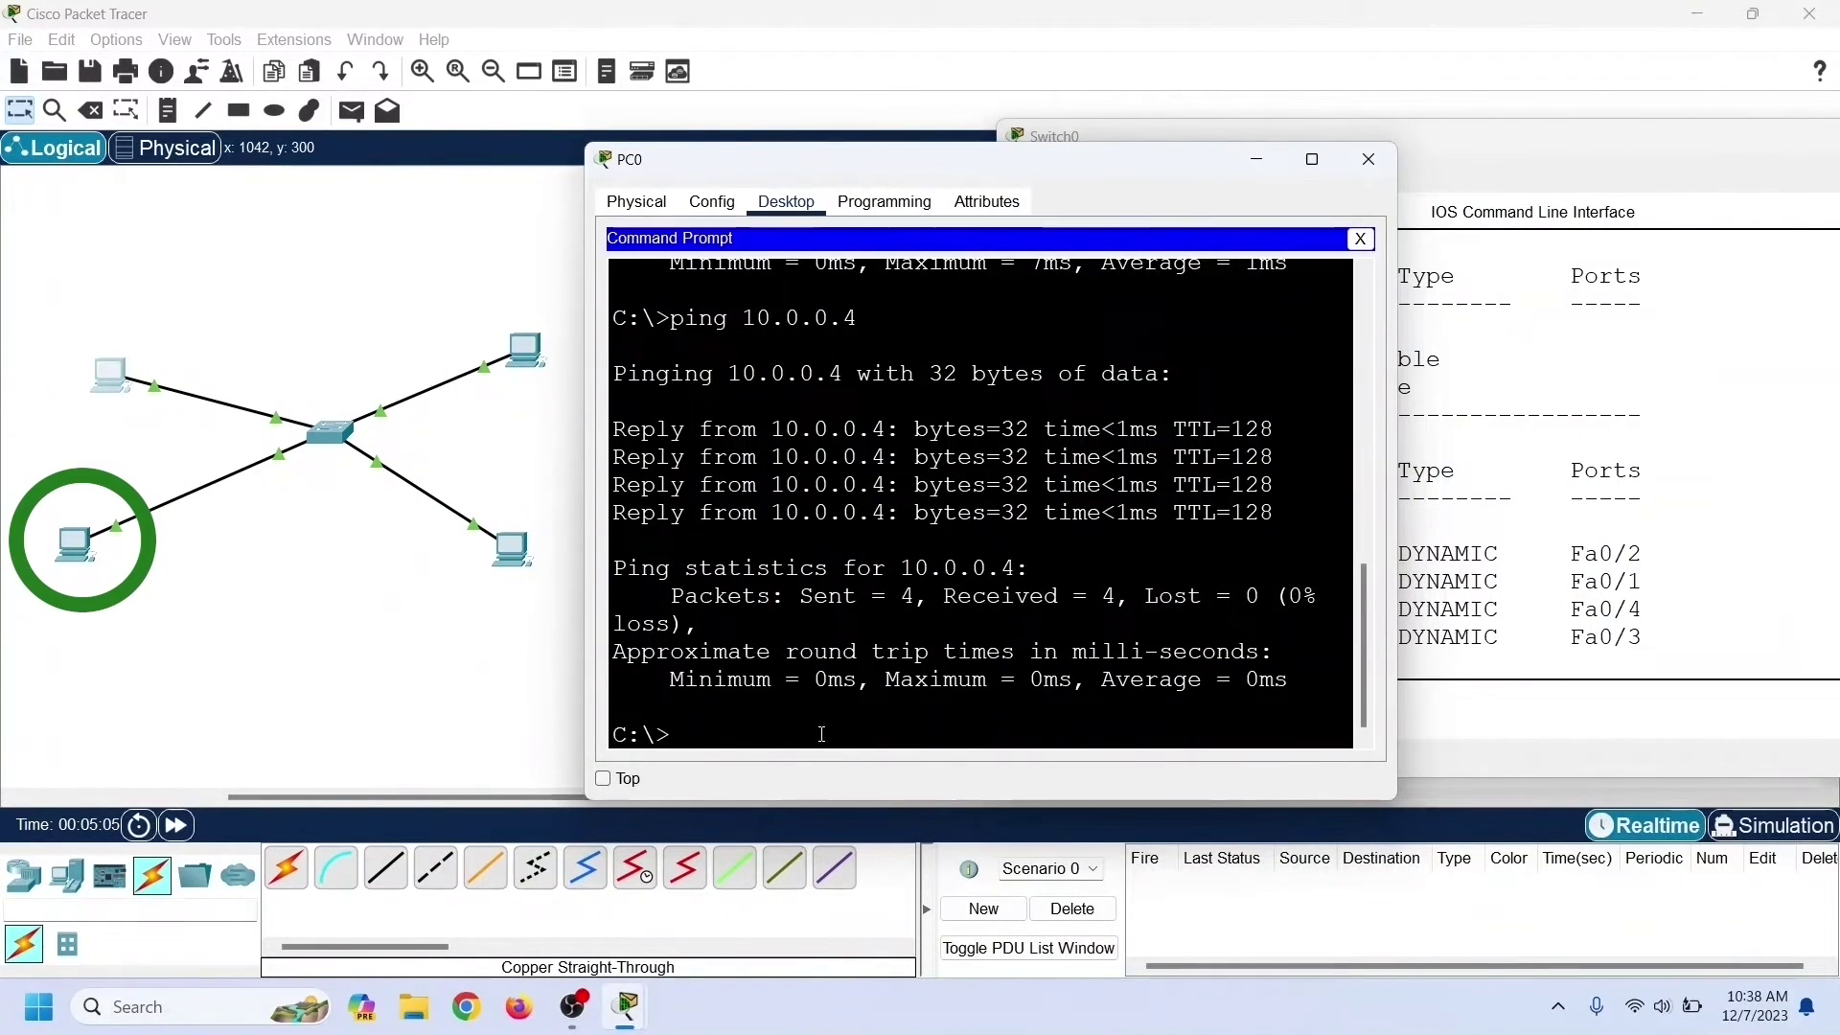
pyautogui.write('ping')
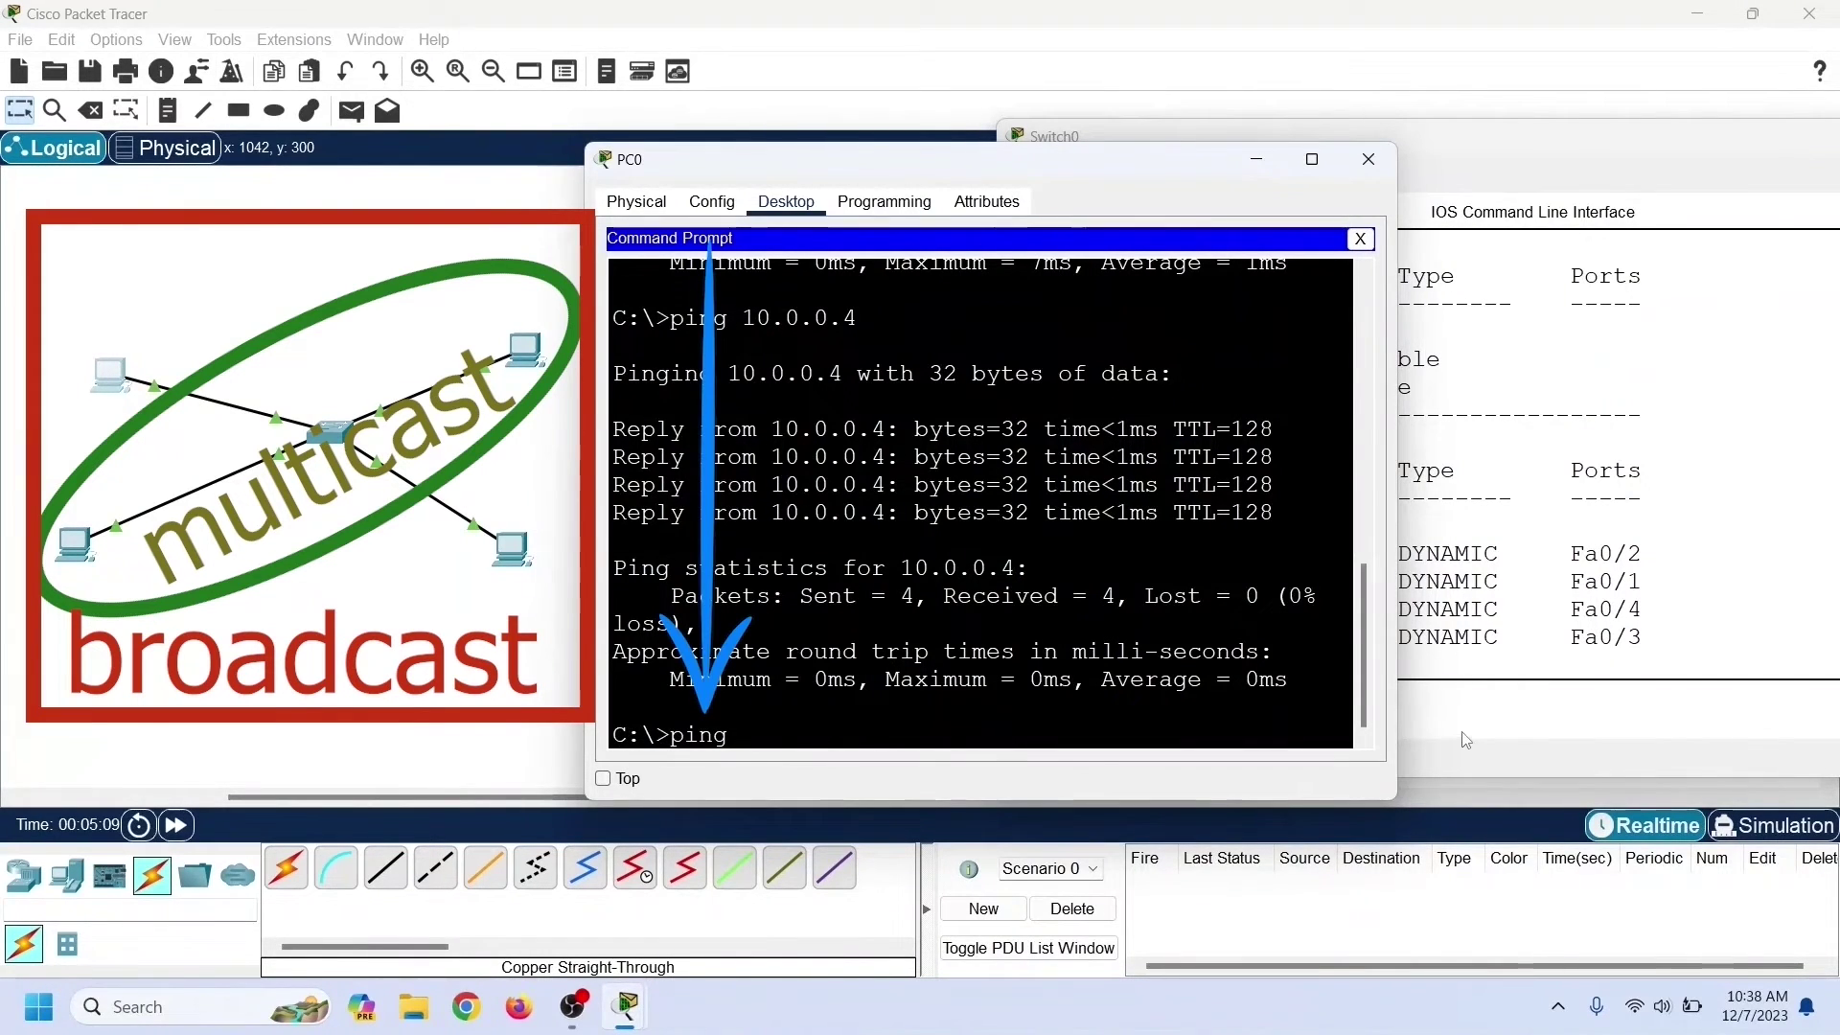
pyautogui.write(' 10.0.255')
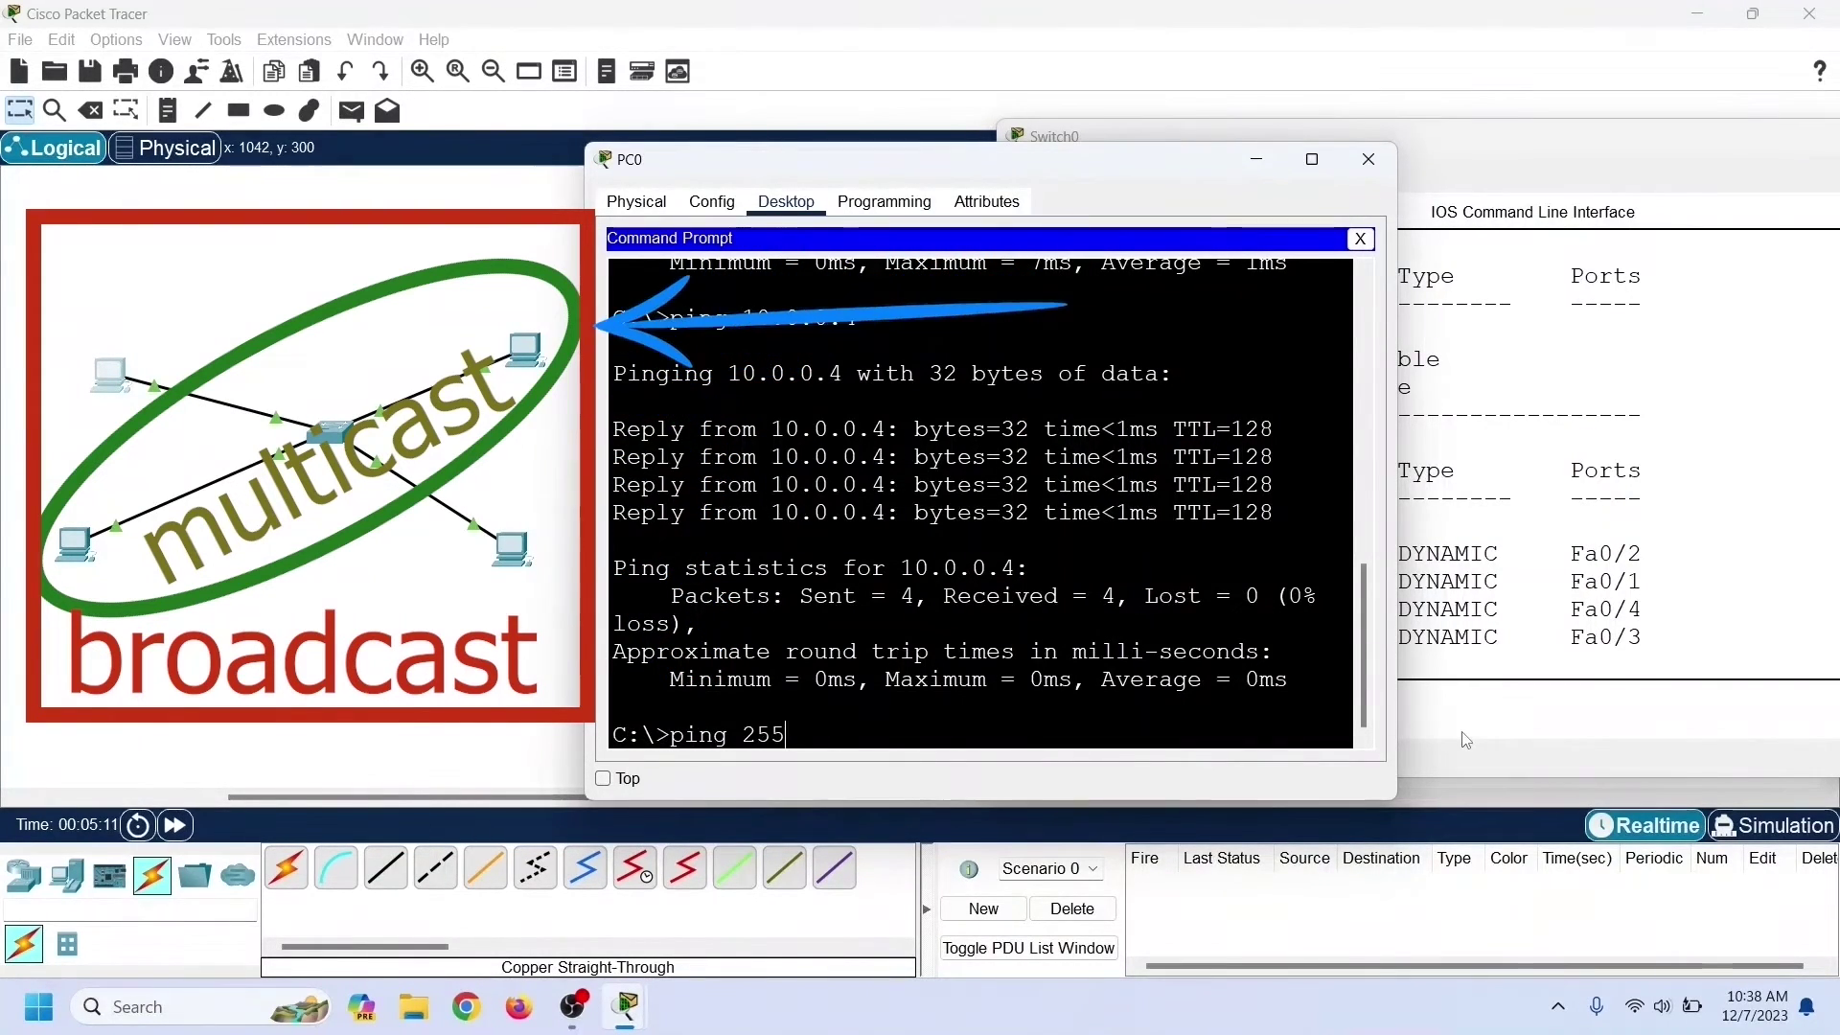
pyautogui.write('.255.255.255')
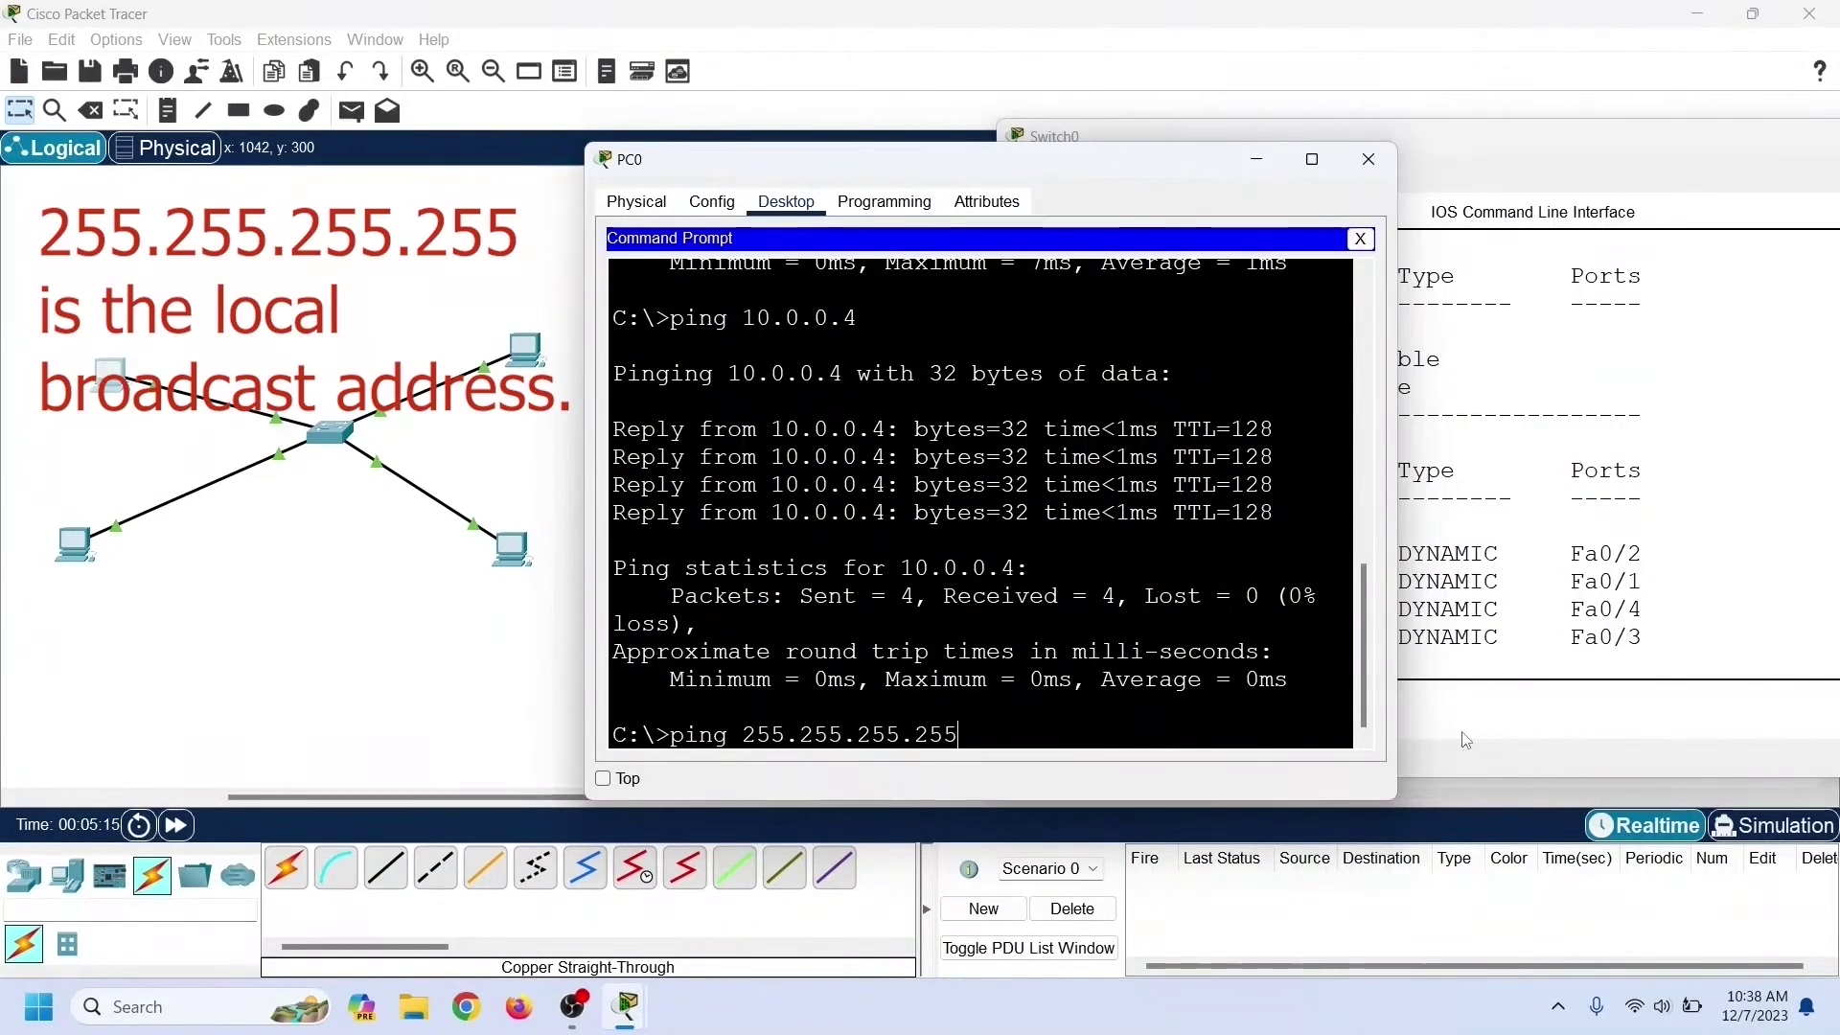
# Step: Ping 255.255.255.255 from PC0, note 'could not find host', and close the prompt
pyautogui.press('Return')
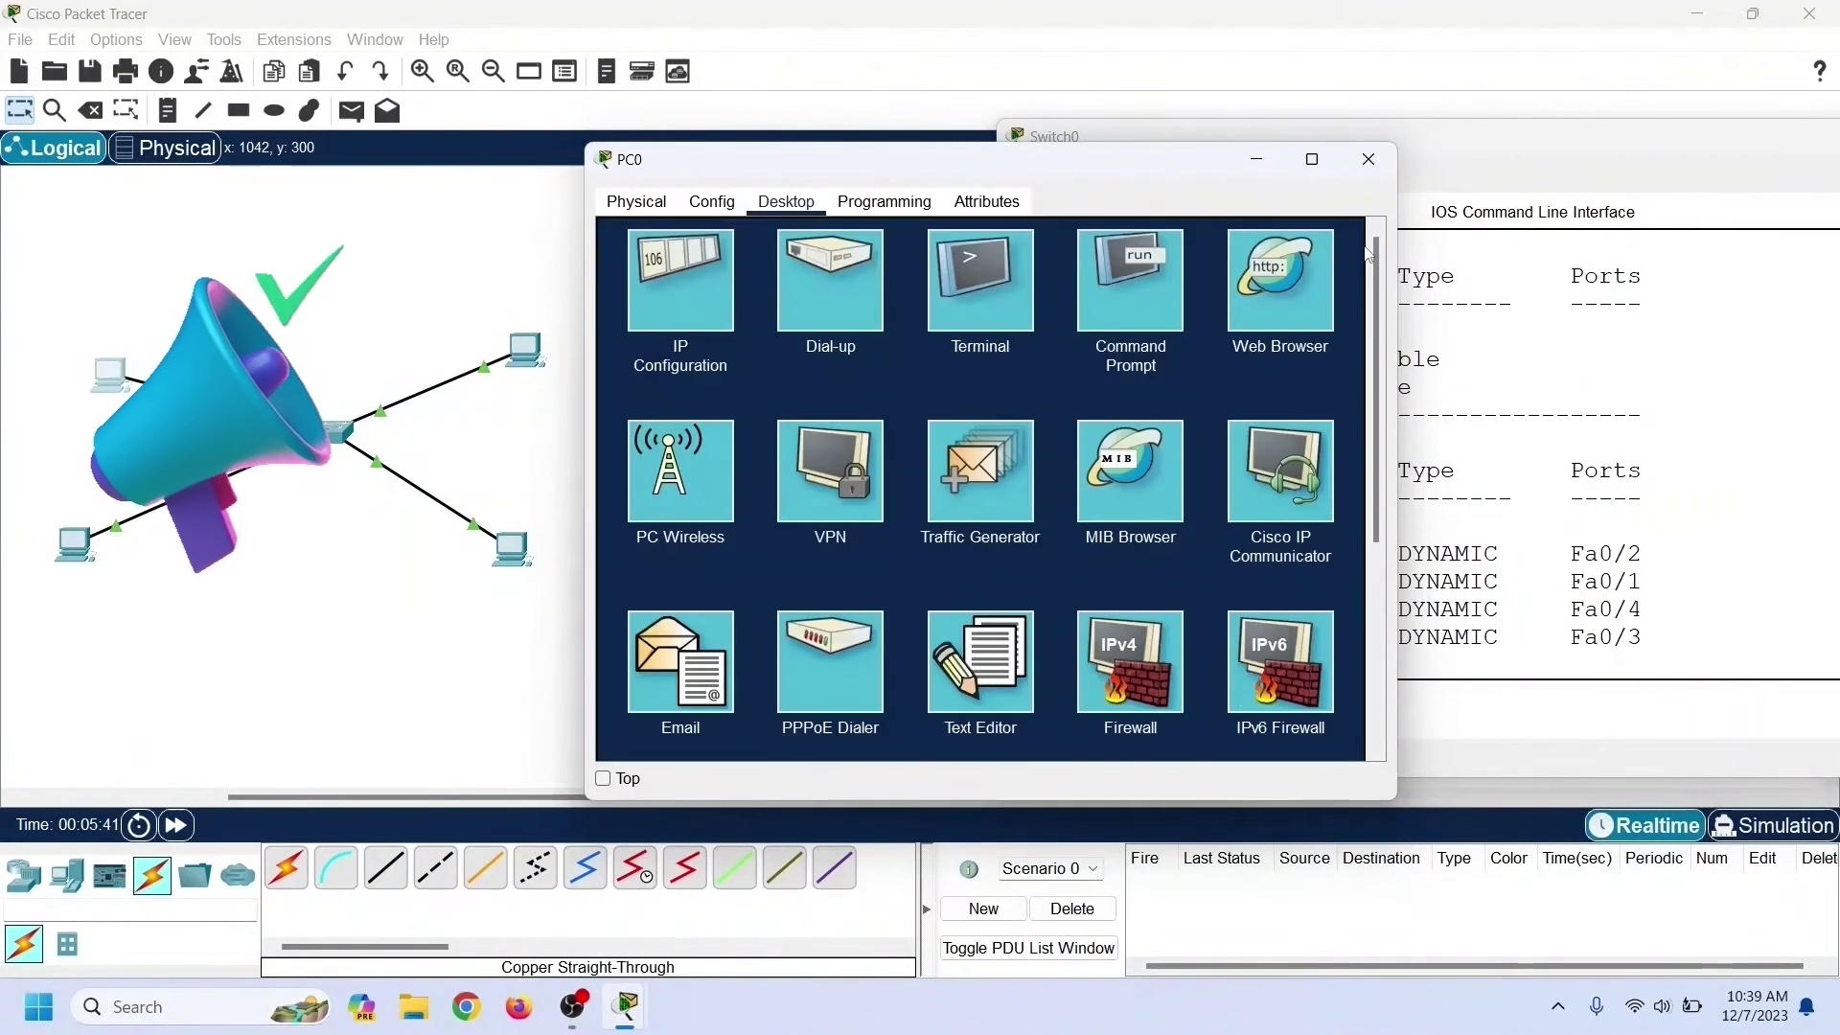
pyautogui.click(1360, 238)
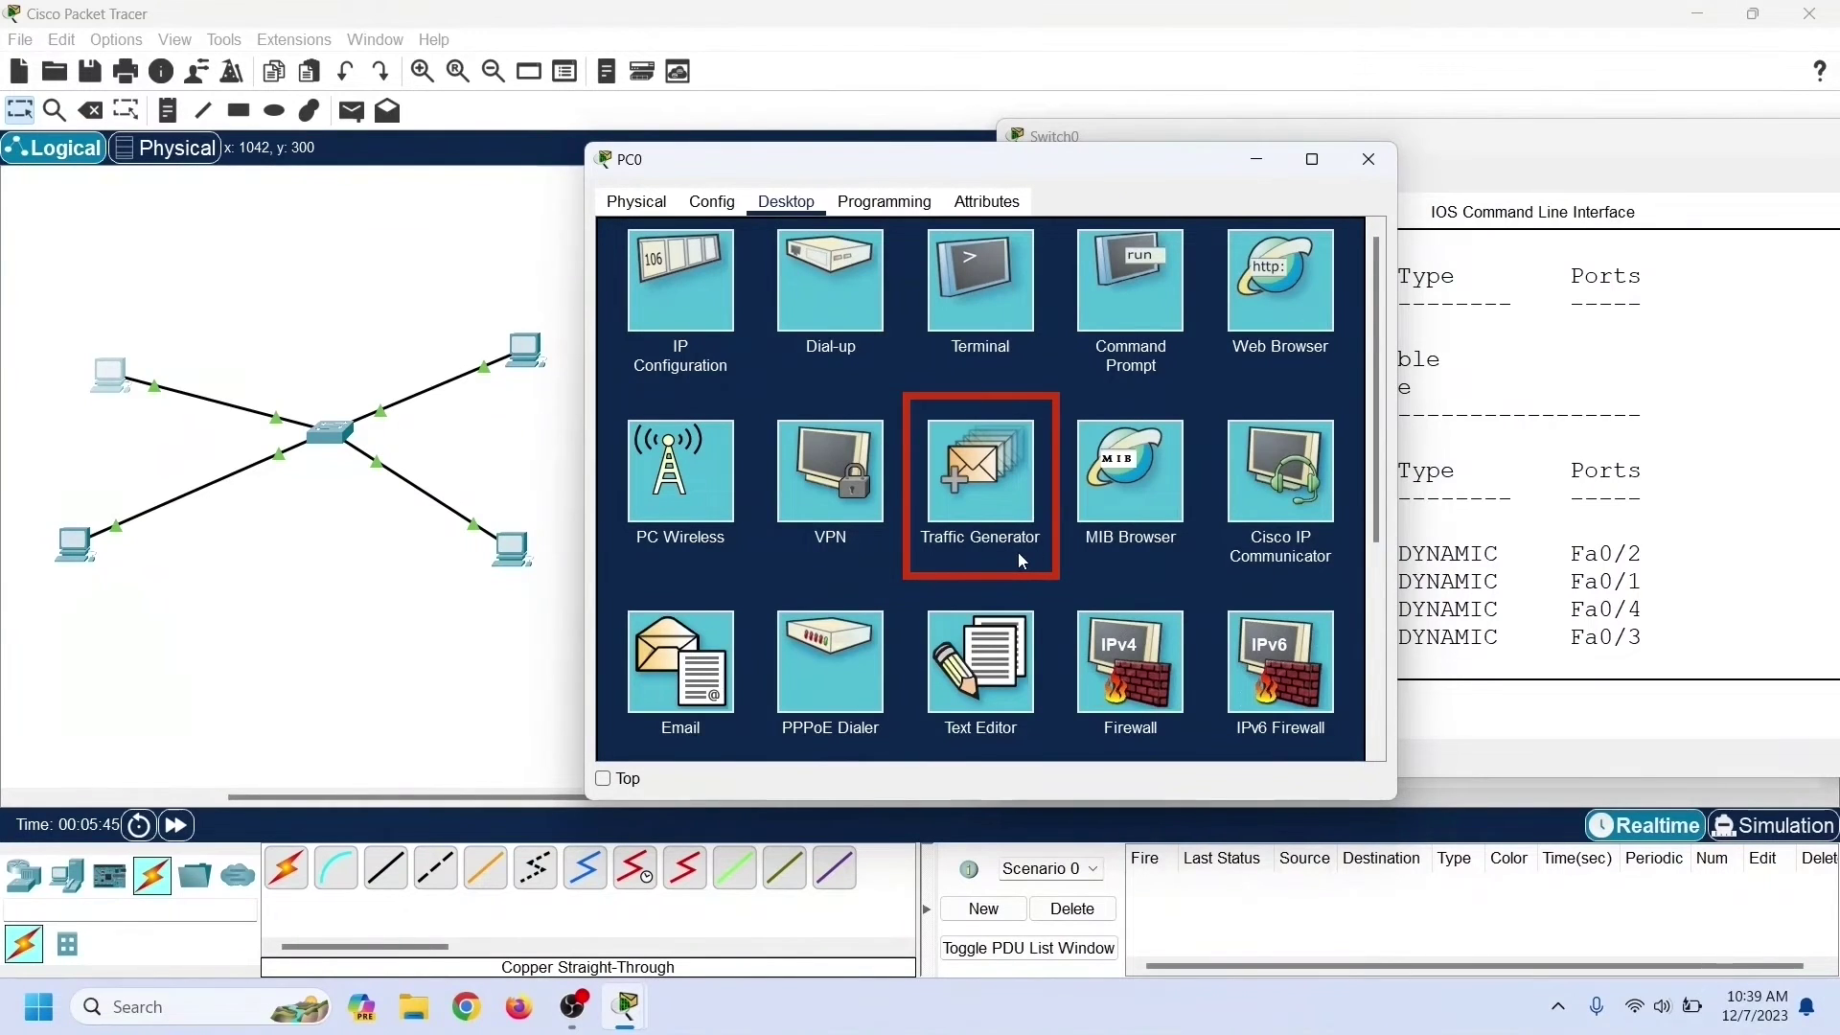
# Step: Set PC0's Traffic Generator to ping 255.255.255.255, sequence 1, periodically every 1 second
pyautogui.click(986, 480)
pyautogui.write('255')
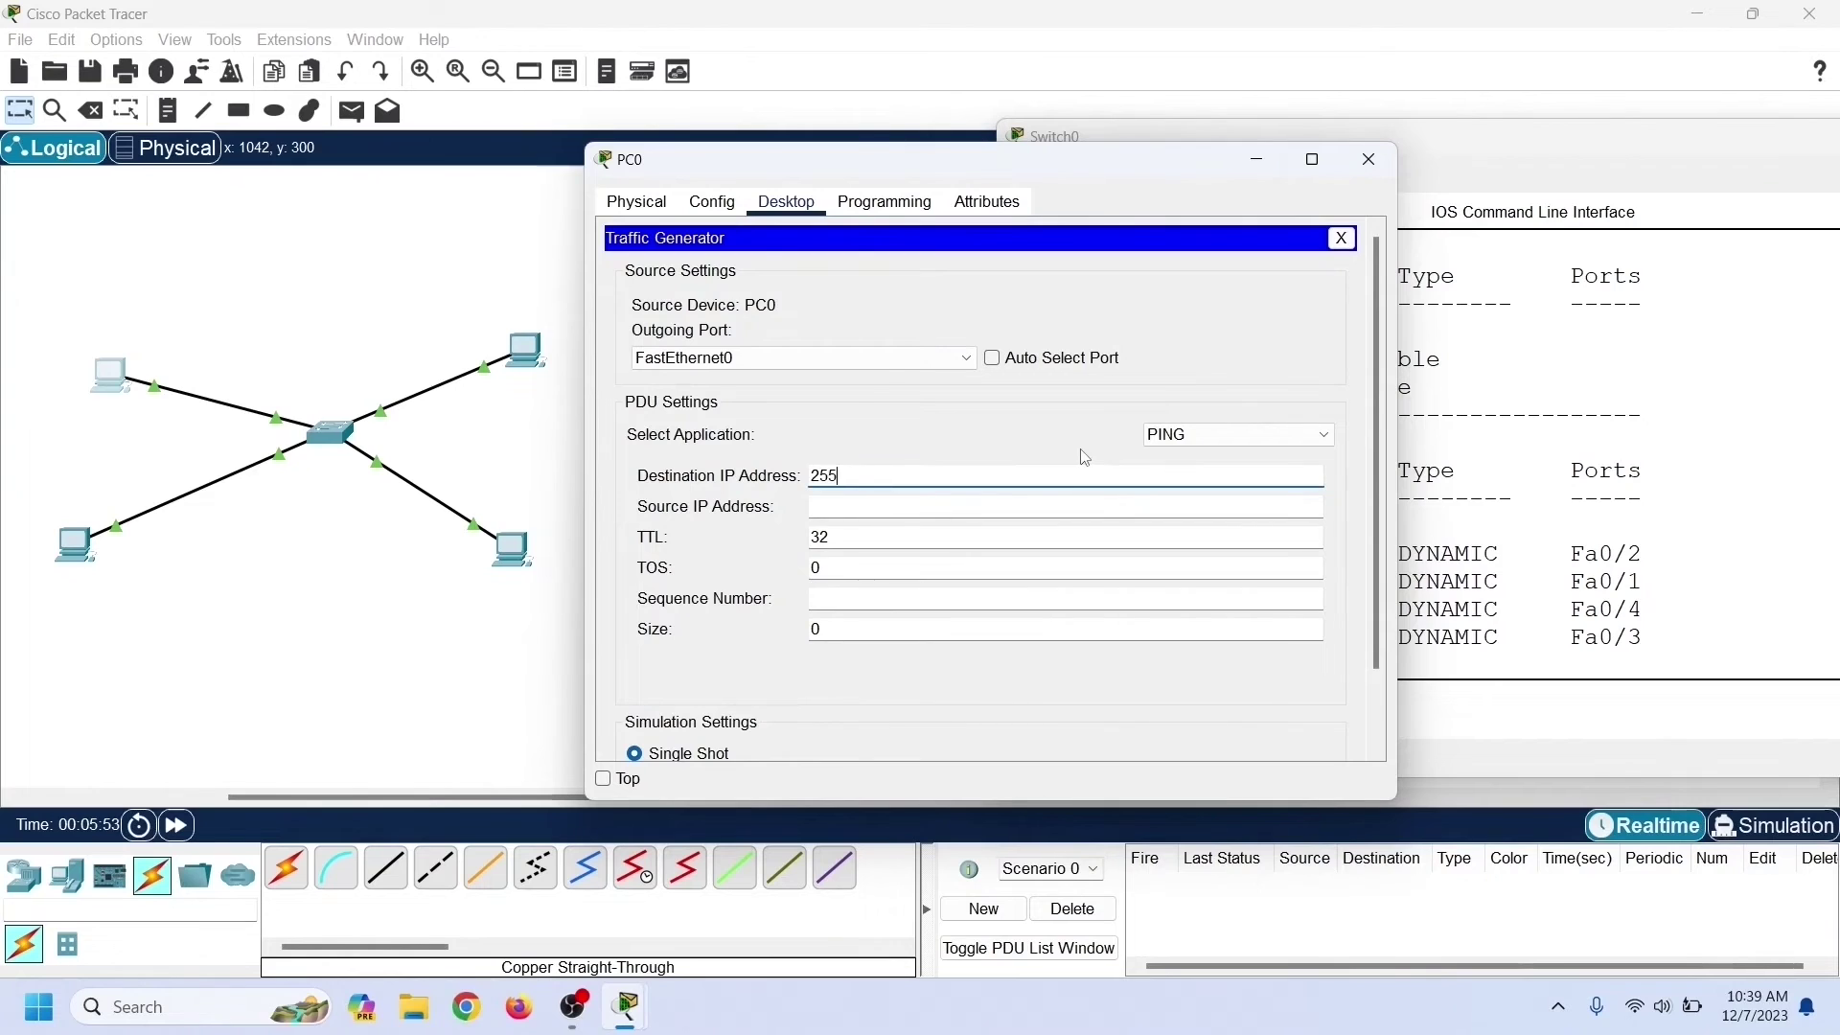
pyautogui.write('.255.2')
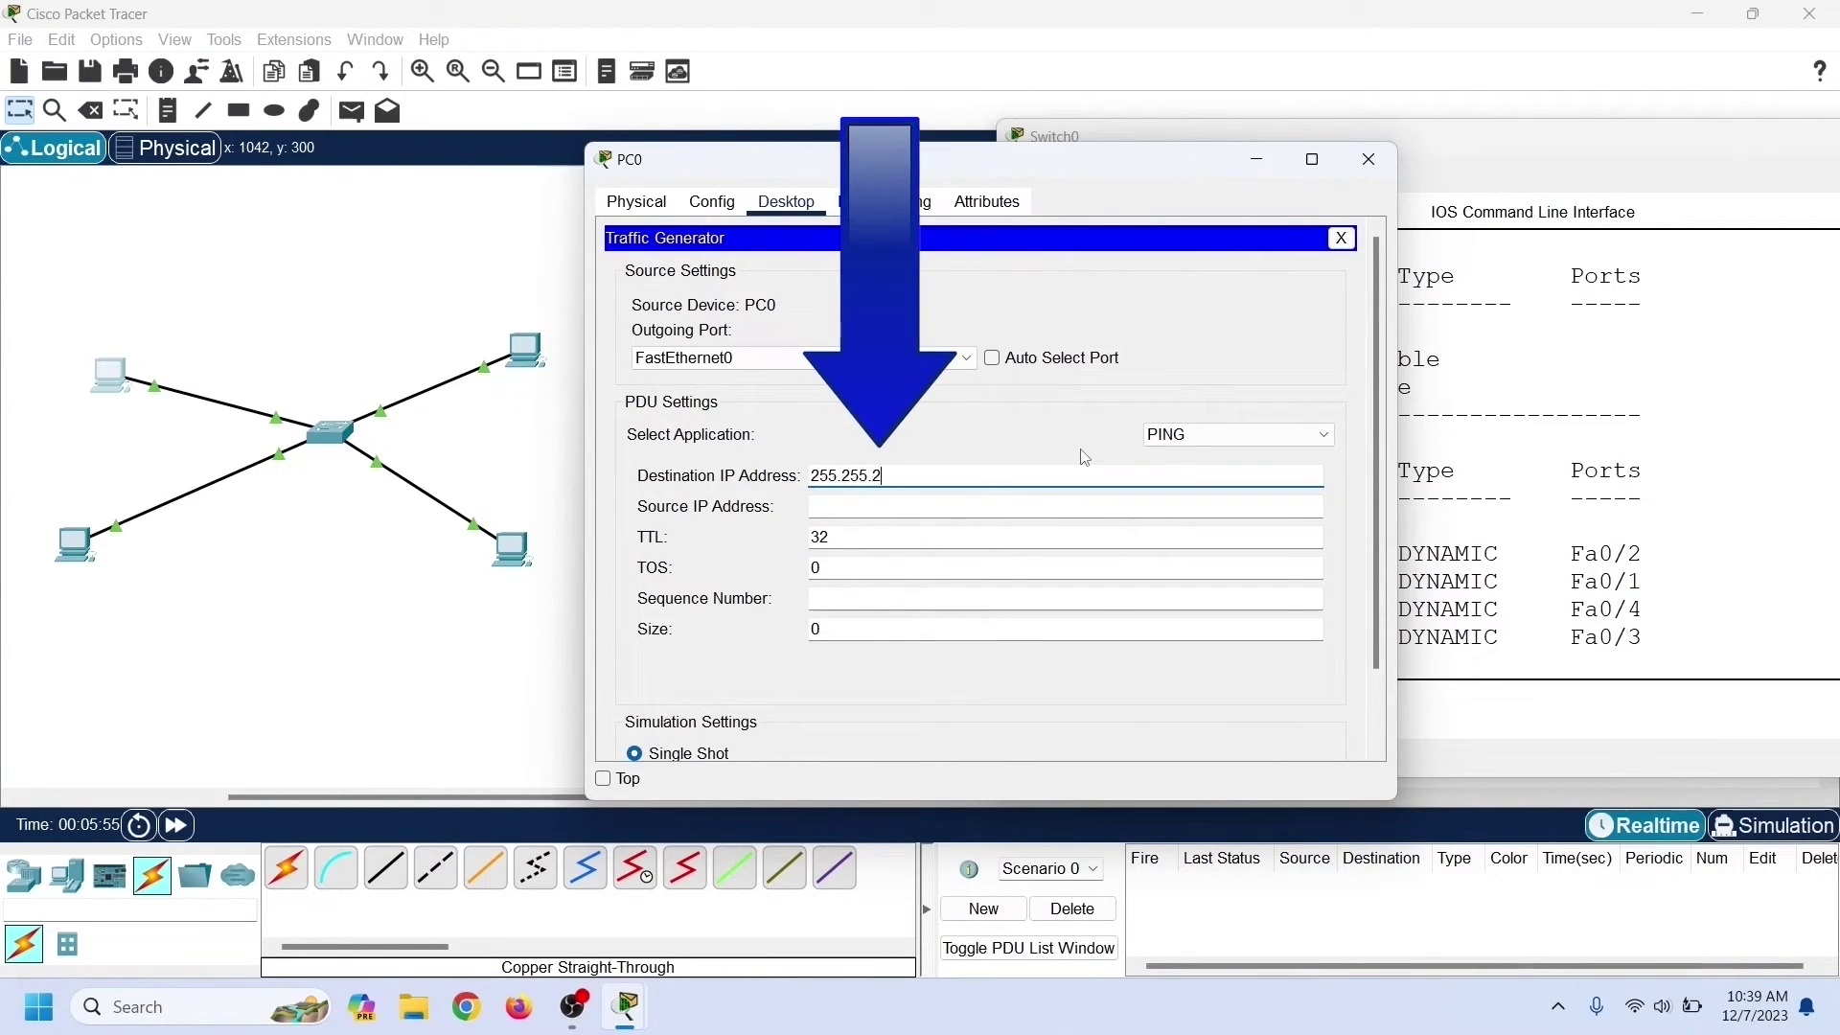
pyautogui.write('55.255')
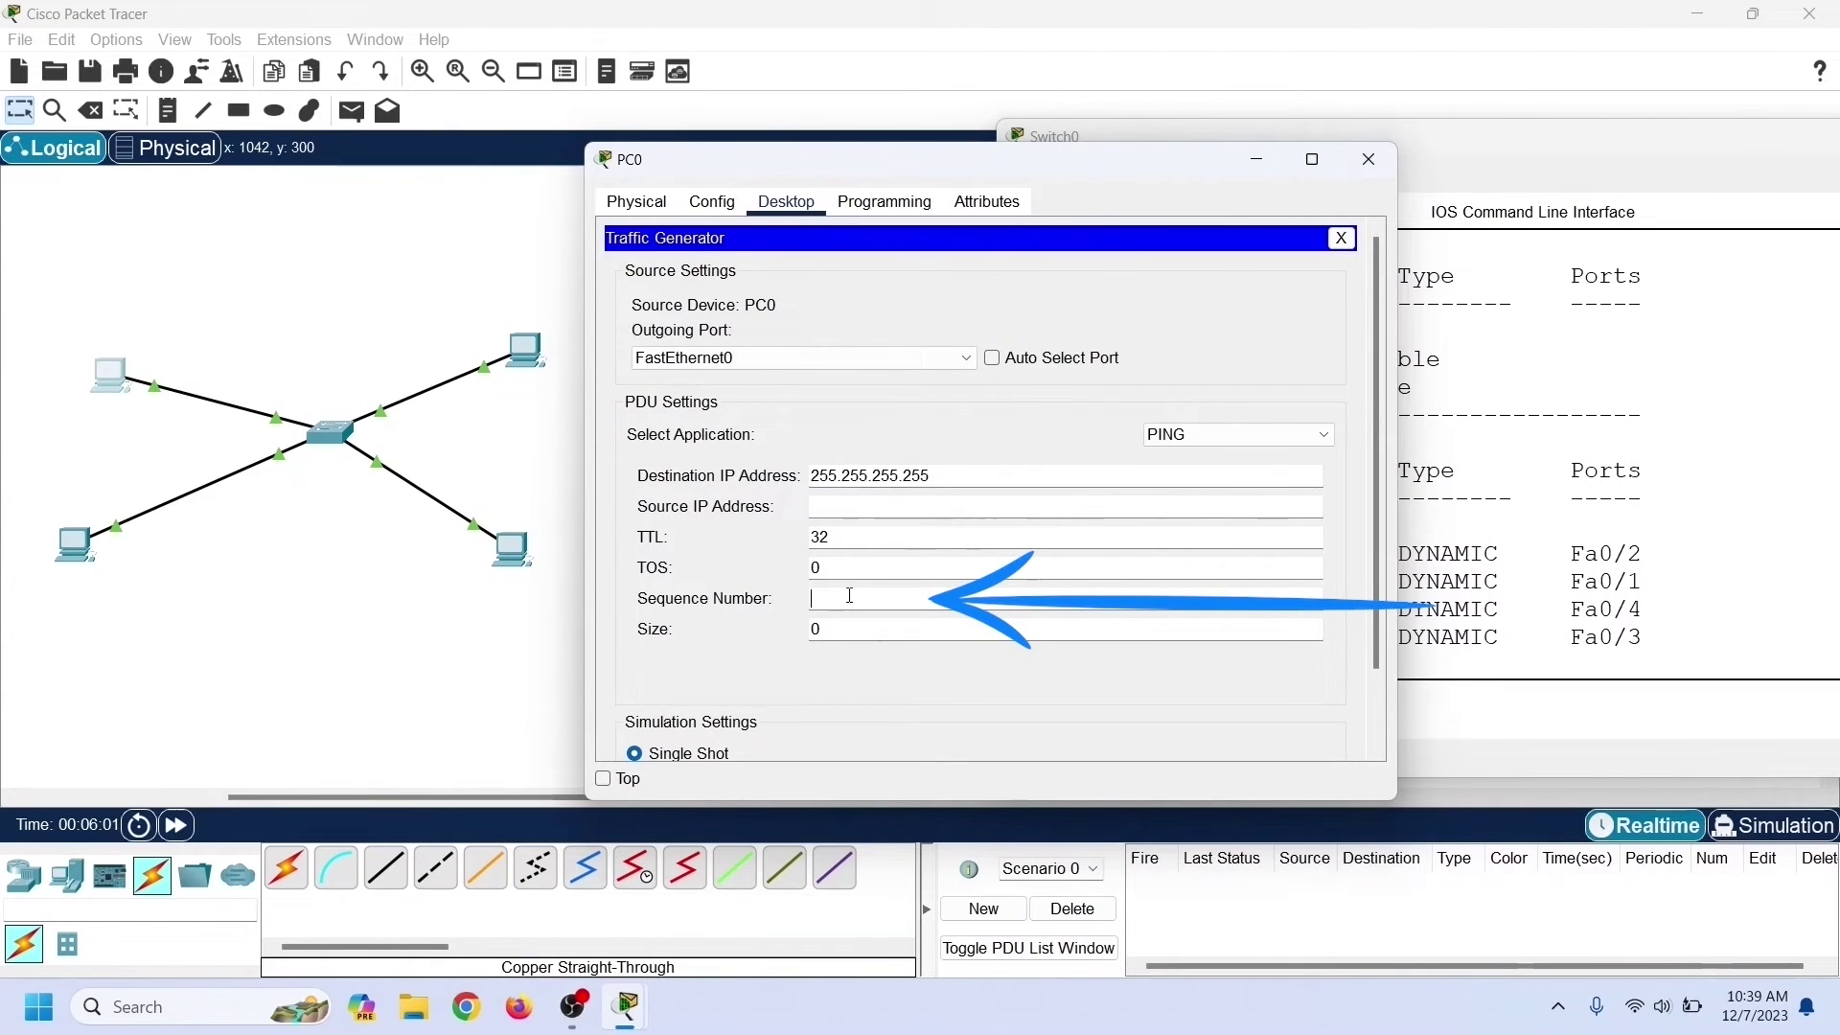
pyautogui.scroll(-2, 1387, 555)
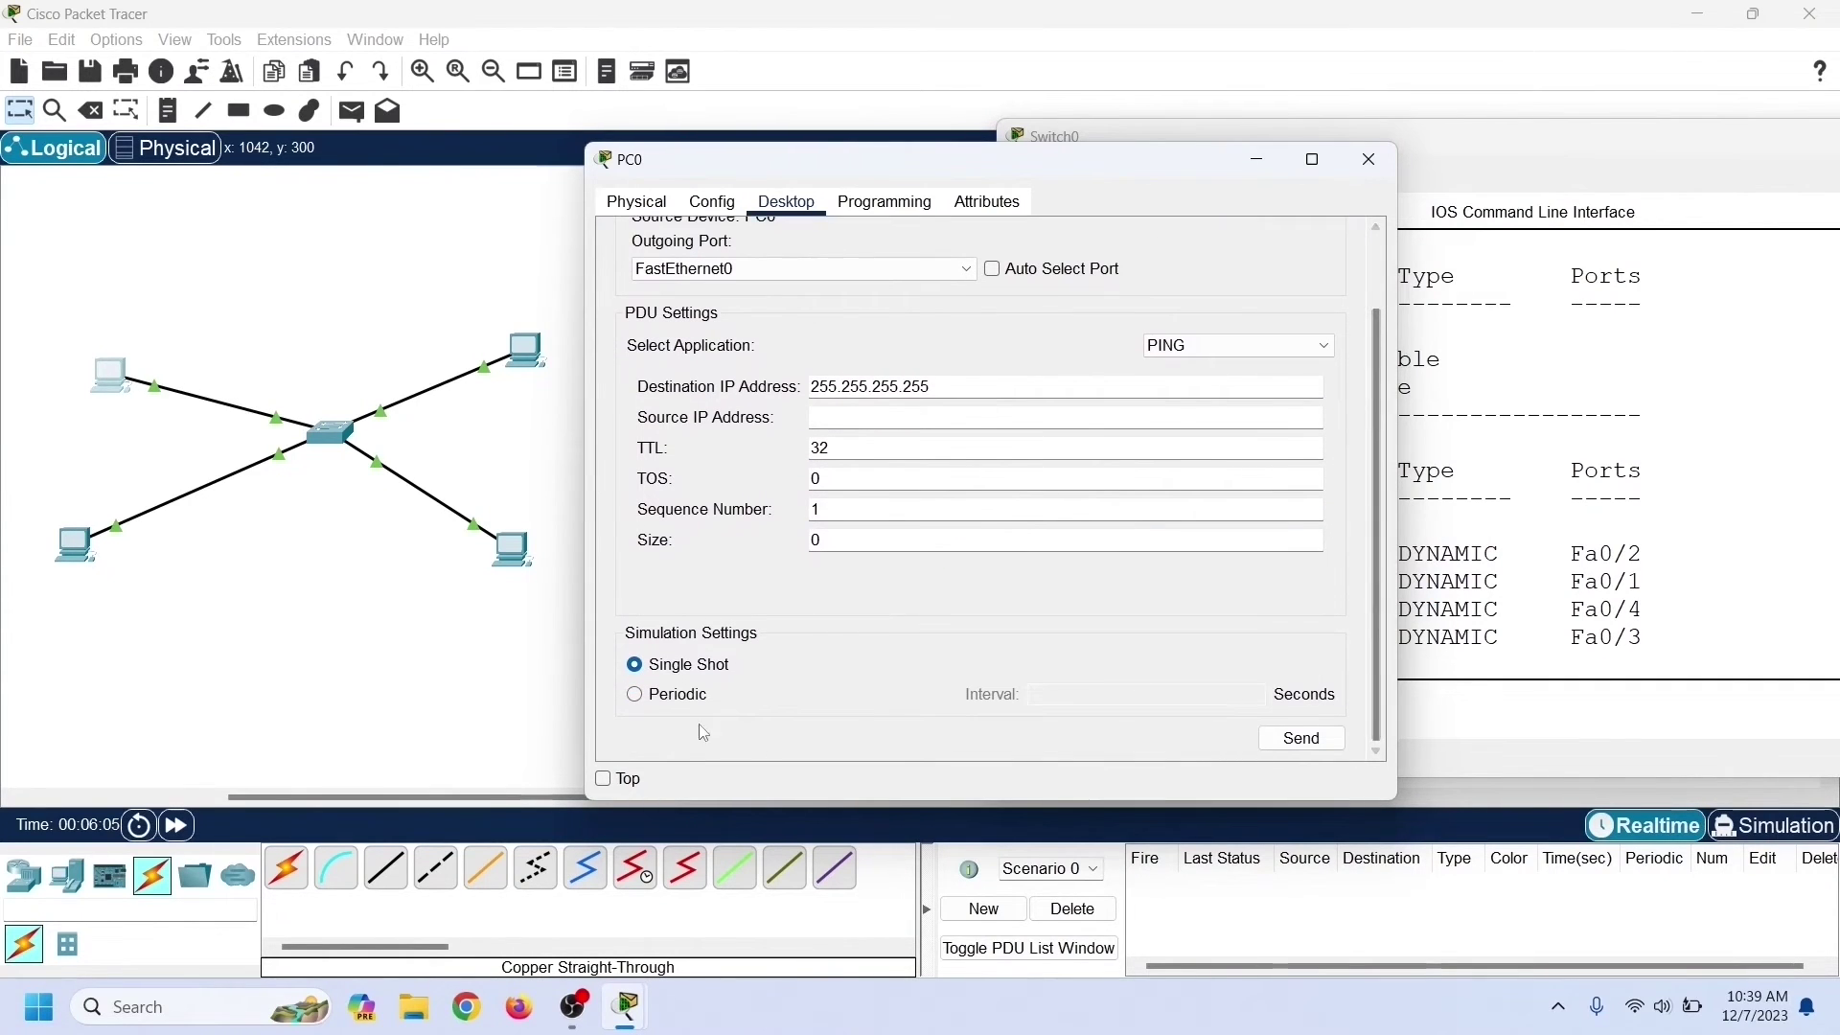
pyautogui.click(633, 696)
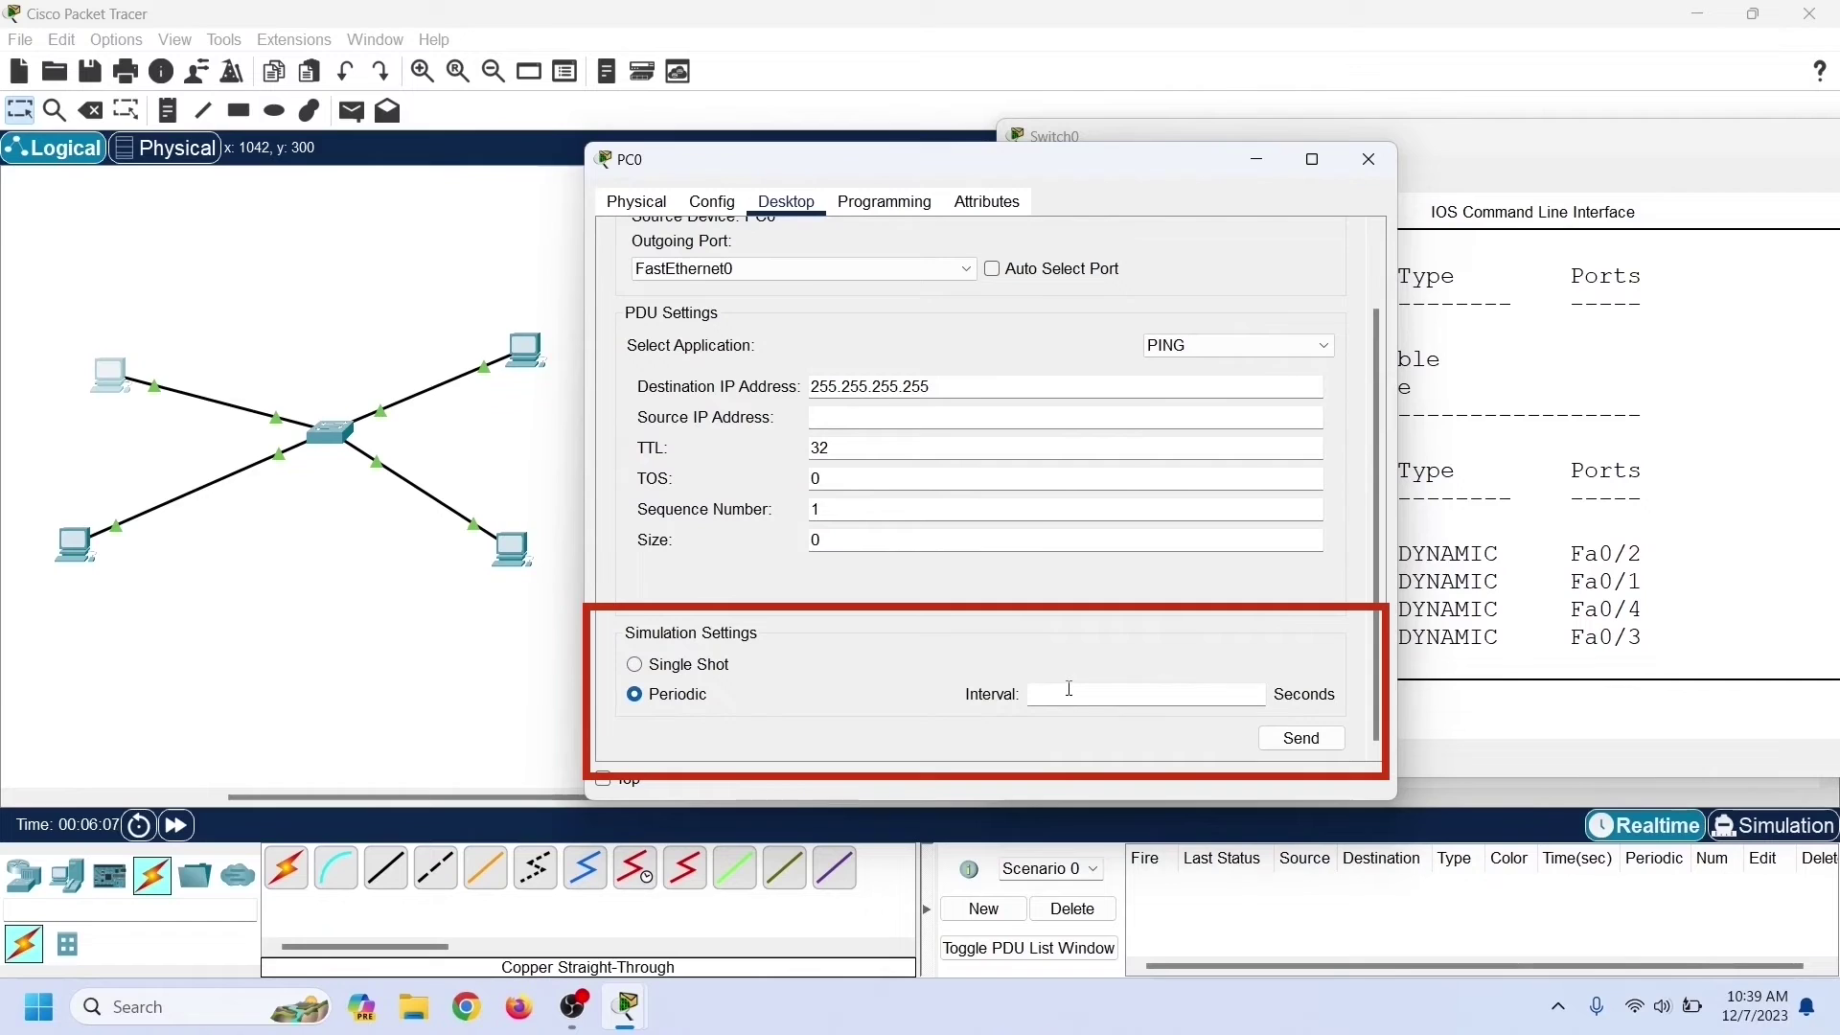
pyautogui.write('1')
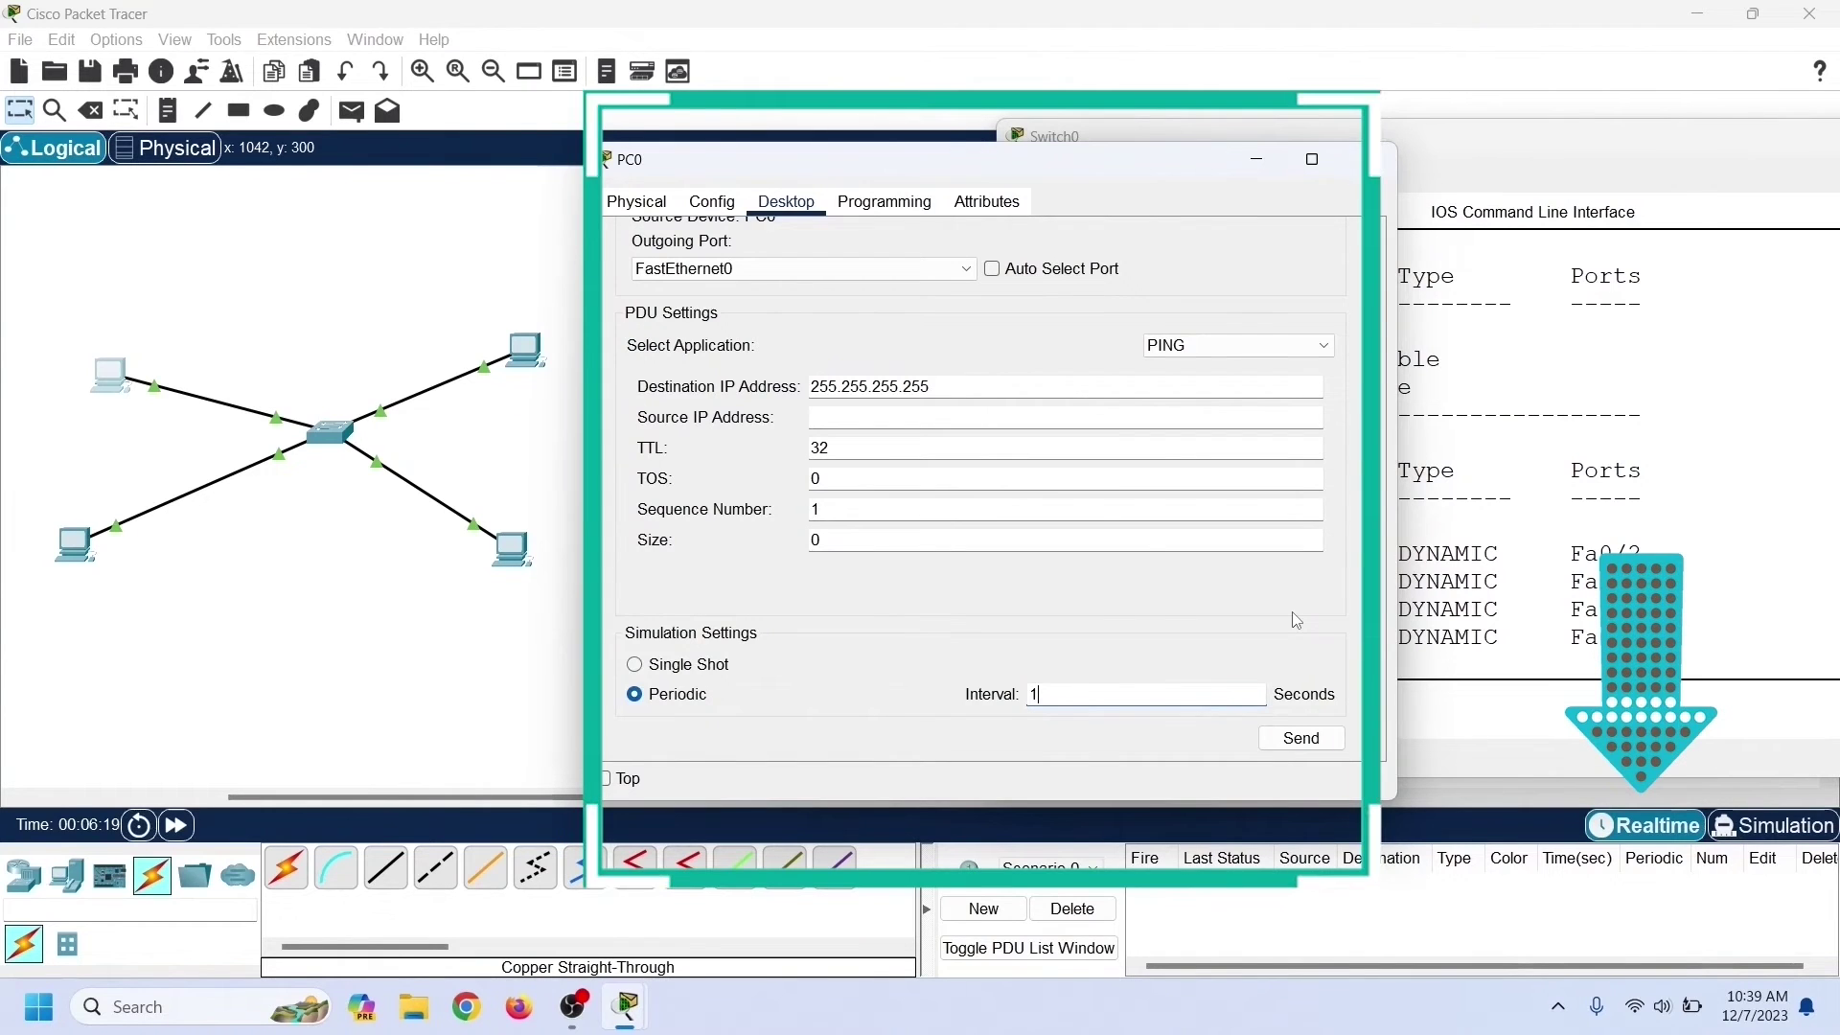
# Step: Switch to Simulation mode, clear all event filters, and show the IPv4 protocol filters
pyautogui.click(1774, 826)
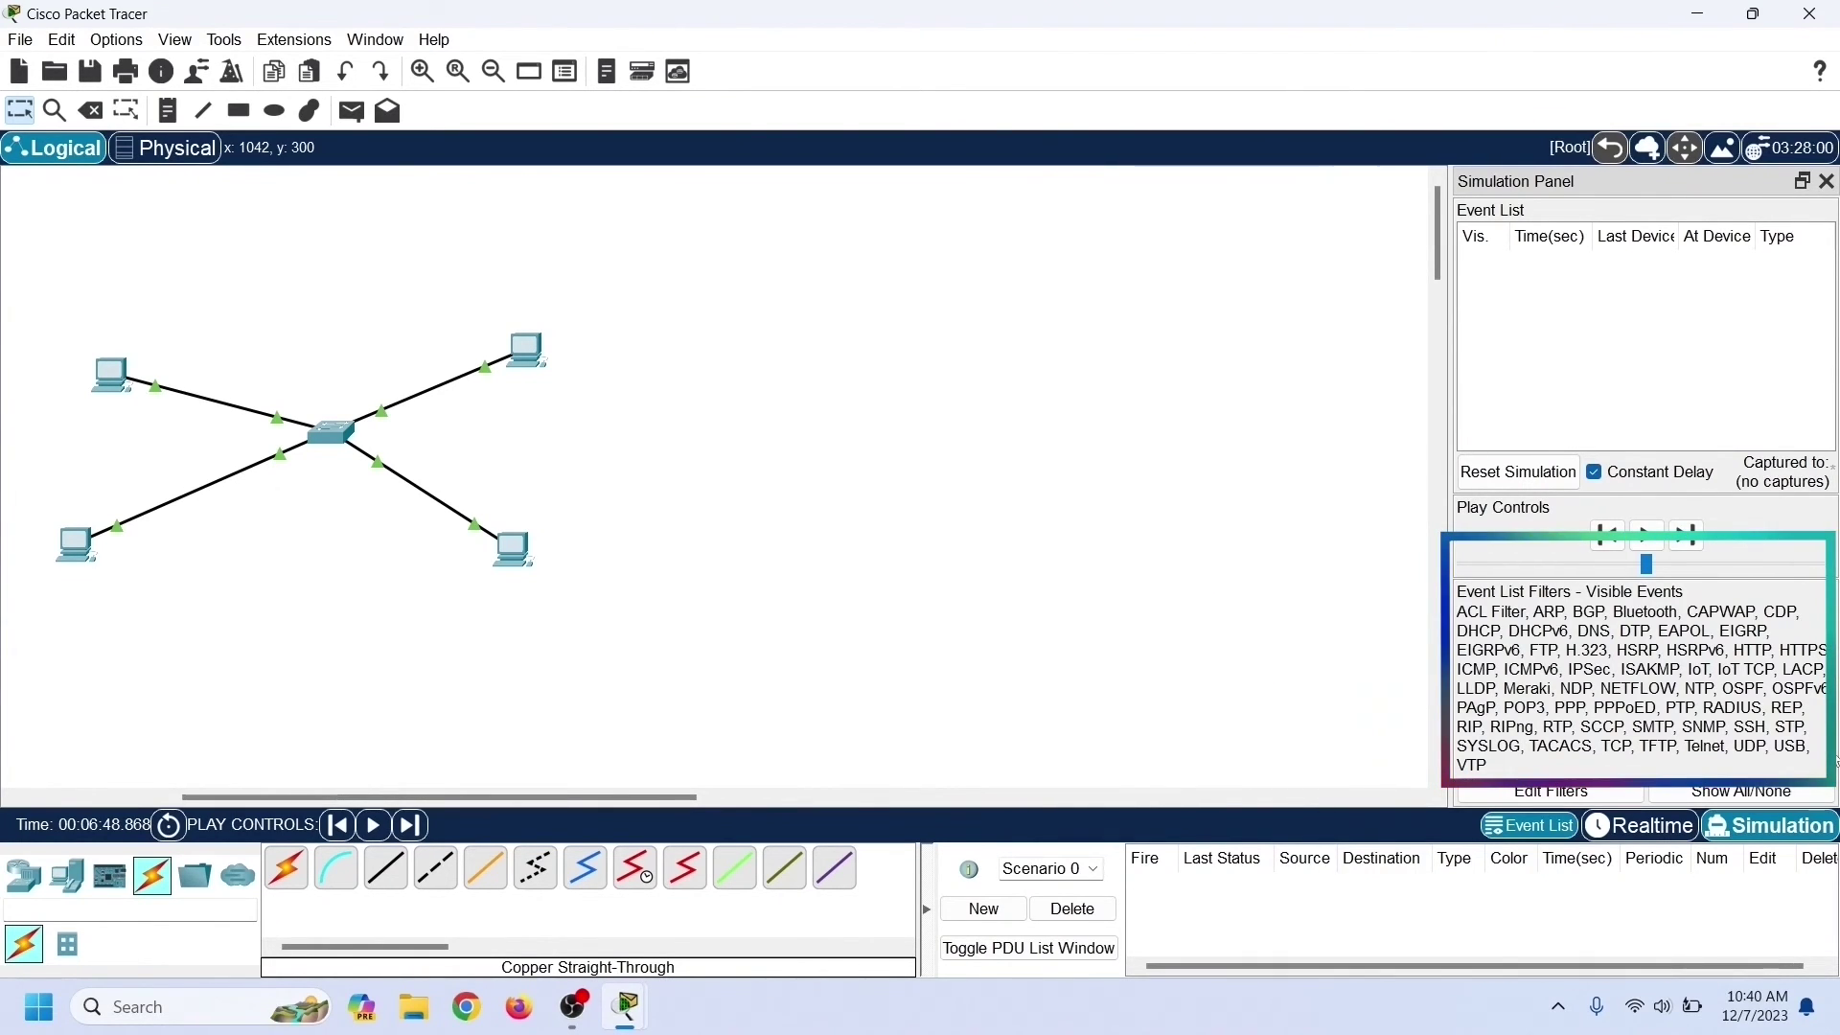
pyautogui.click(1738, 799)
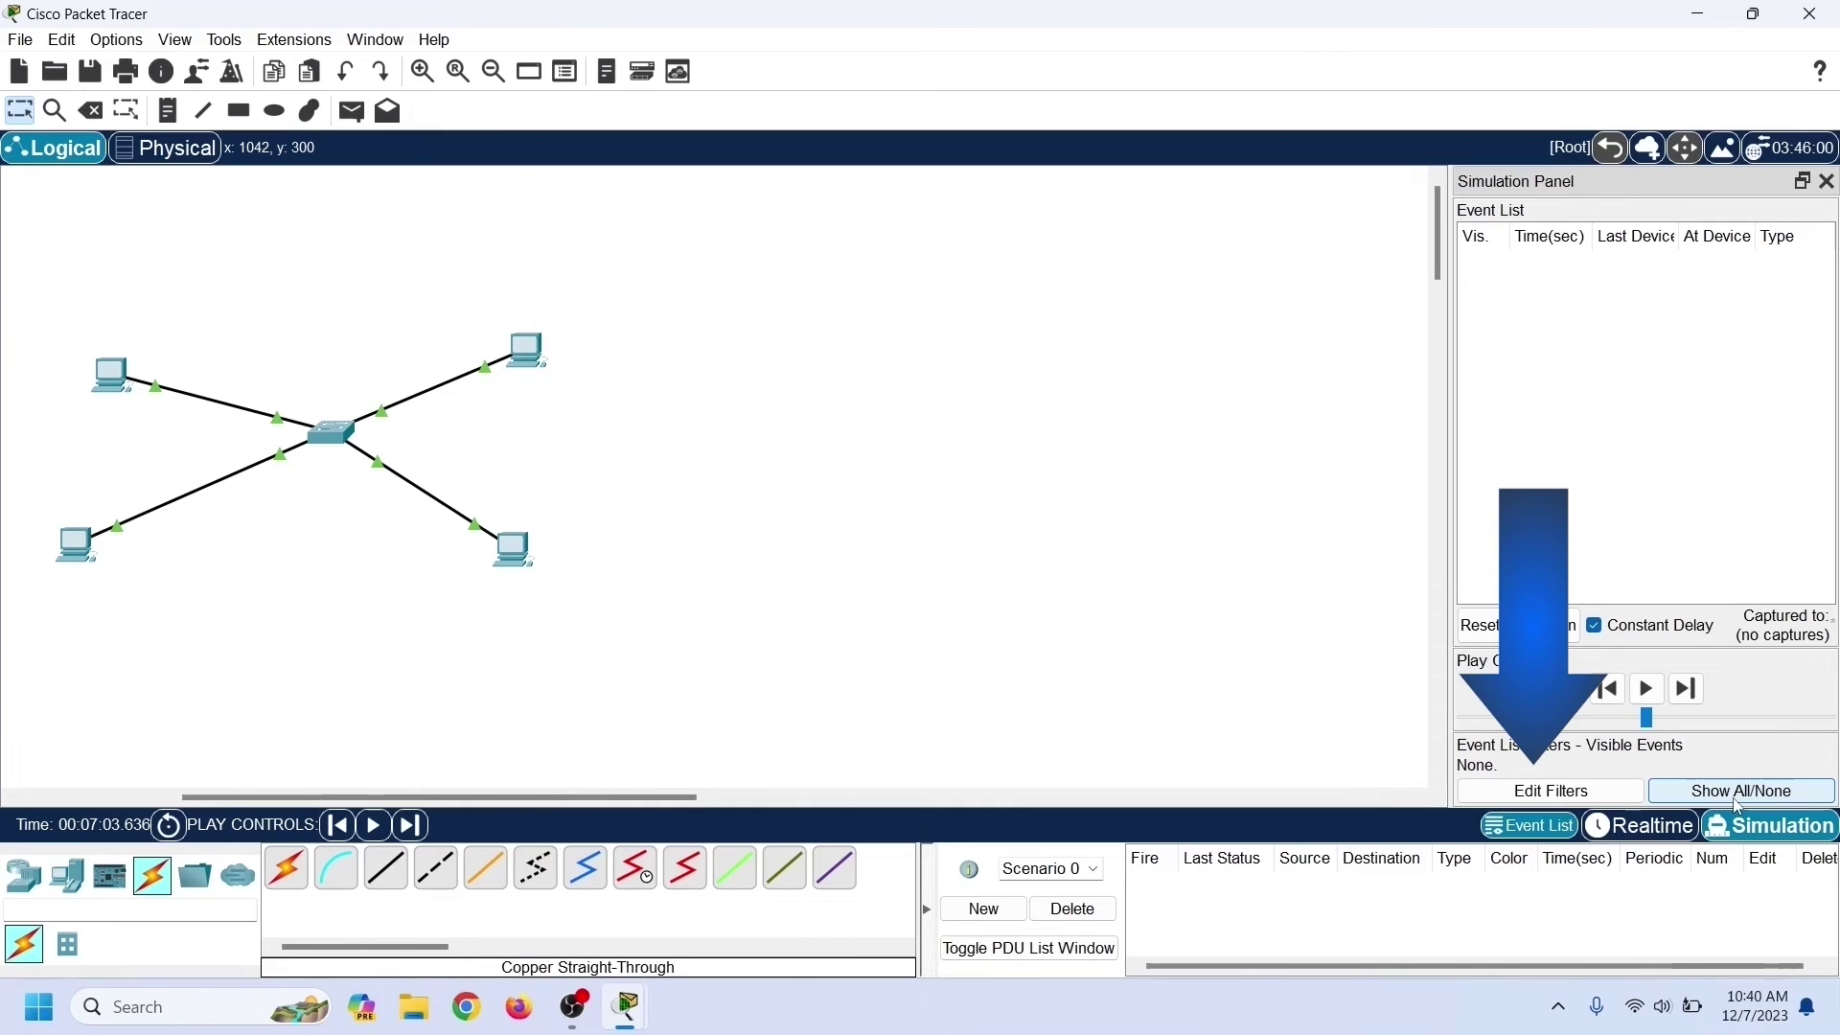
pyautogui.click(1622, 797)
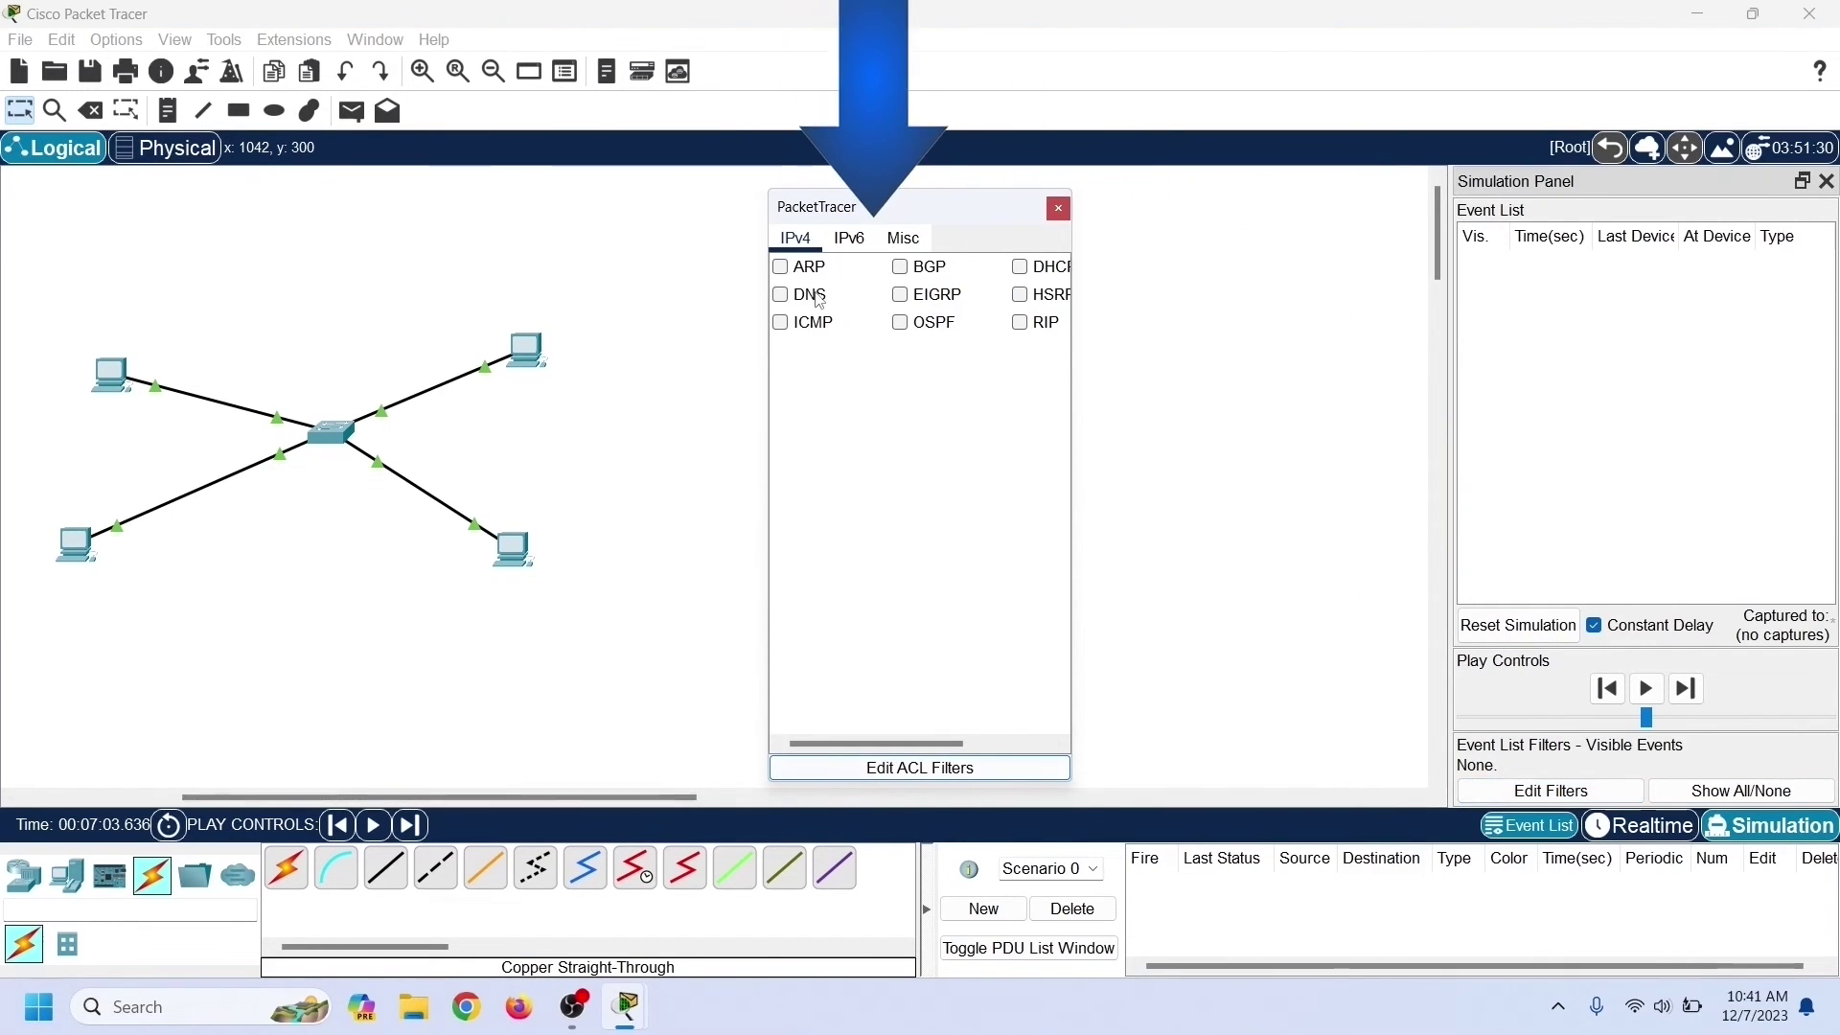
pyautogui.click(849, 238)
pyautogui.click(902, 238)
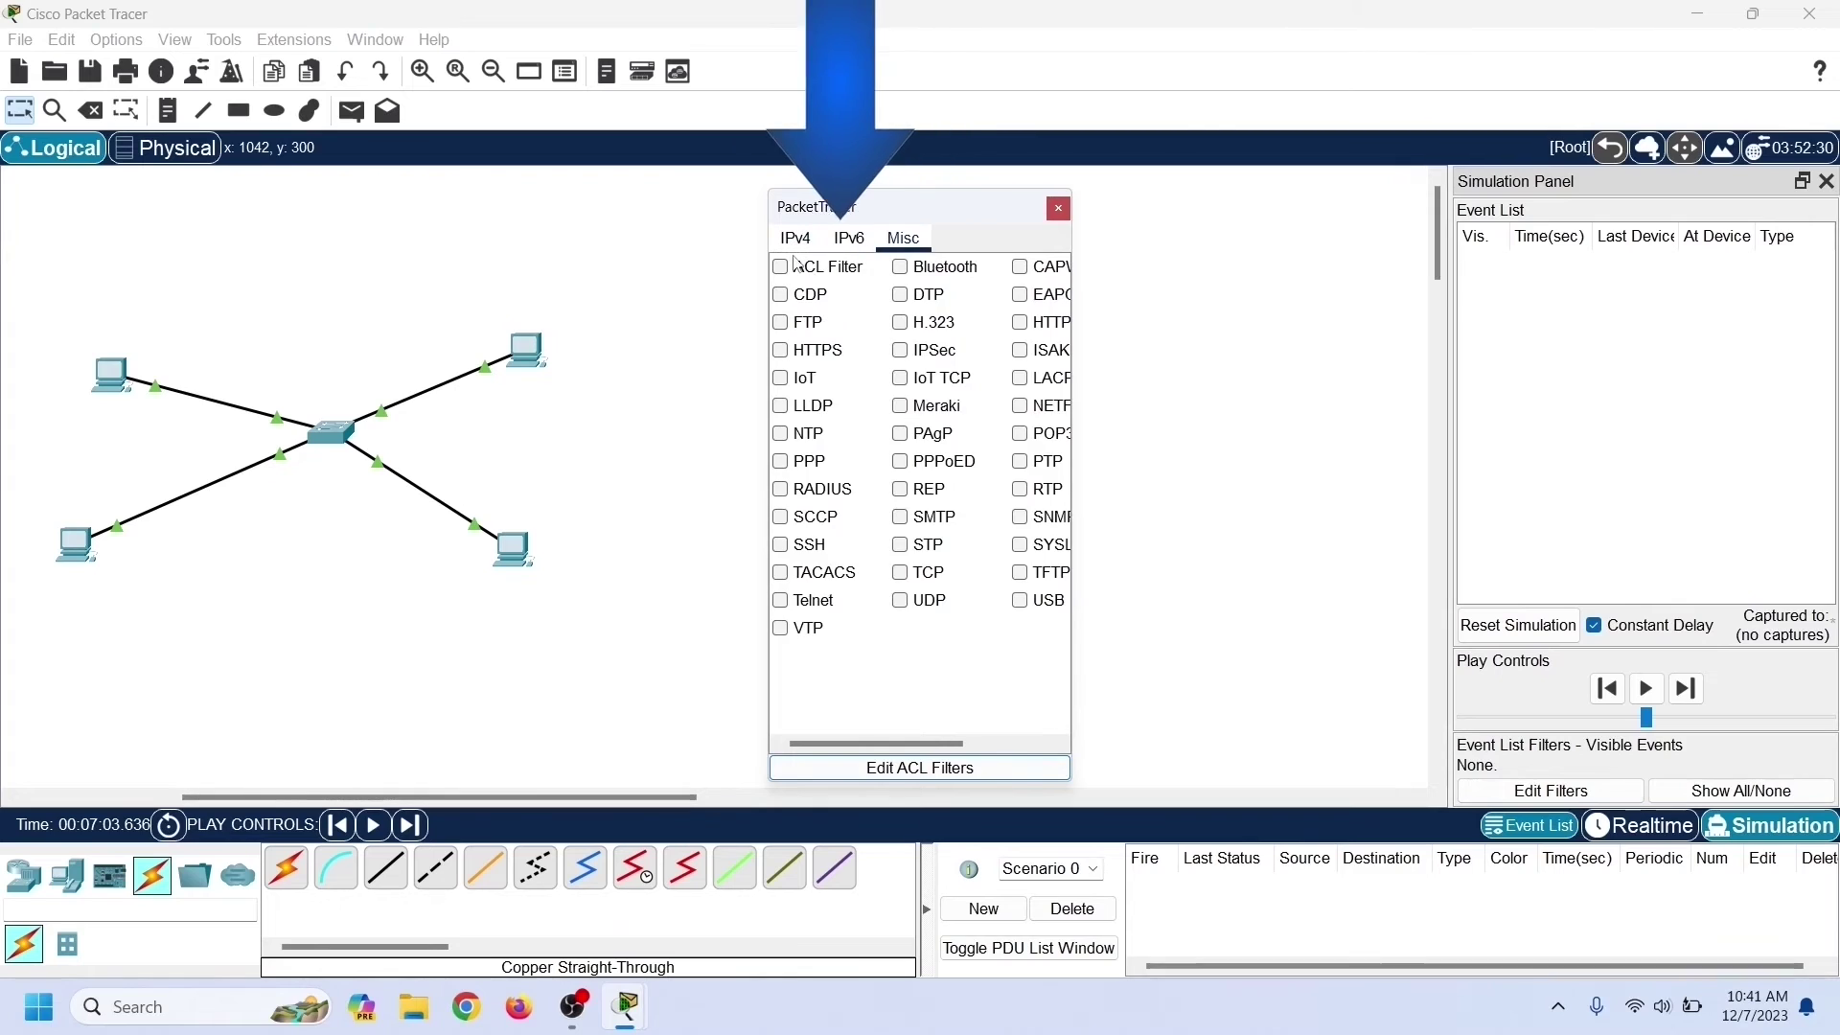
pyautogui.click(792, 244)
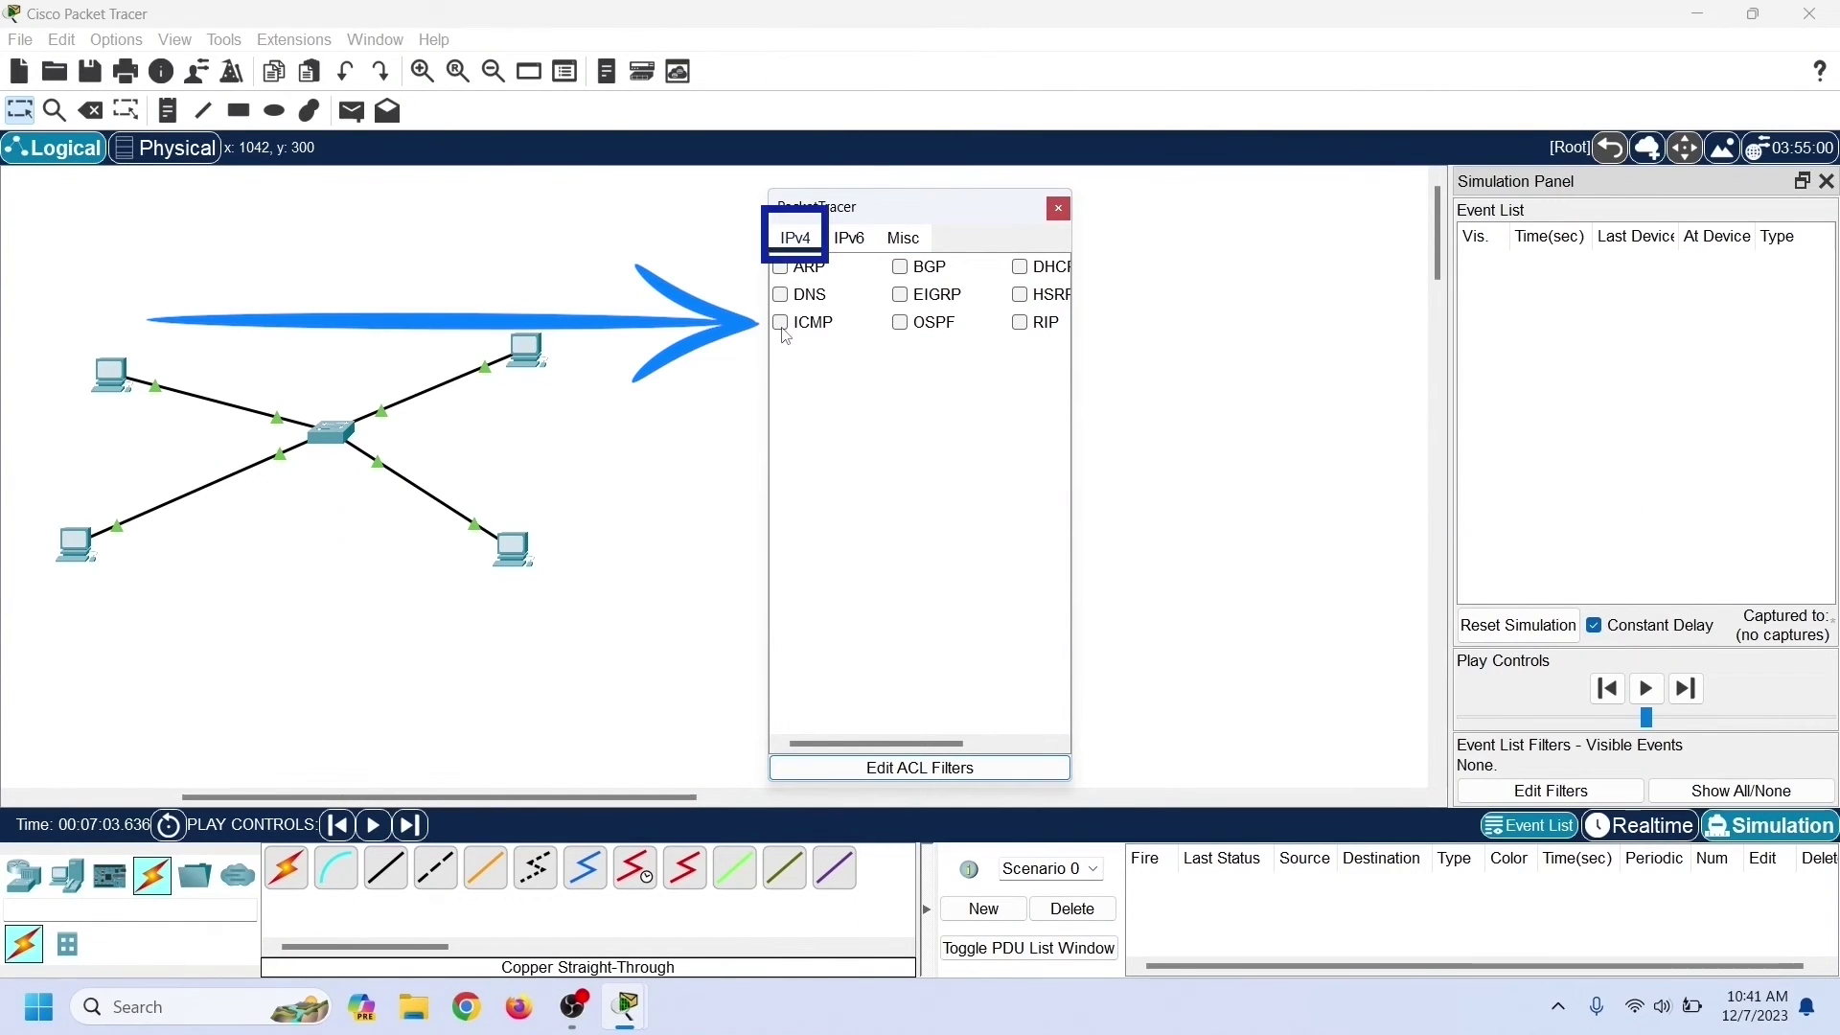
# Step: Show only ICMP events, send PC0's periodic broadcast ping, and play the simulation
pyautogui.click(1057, 210)
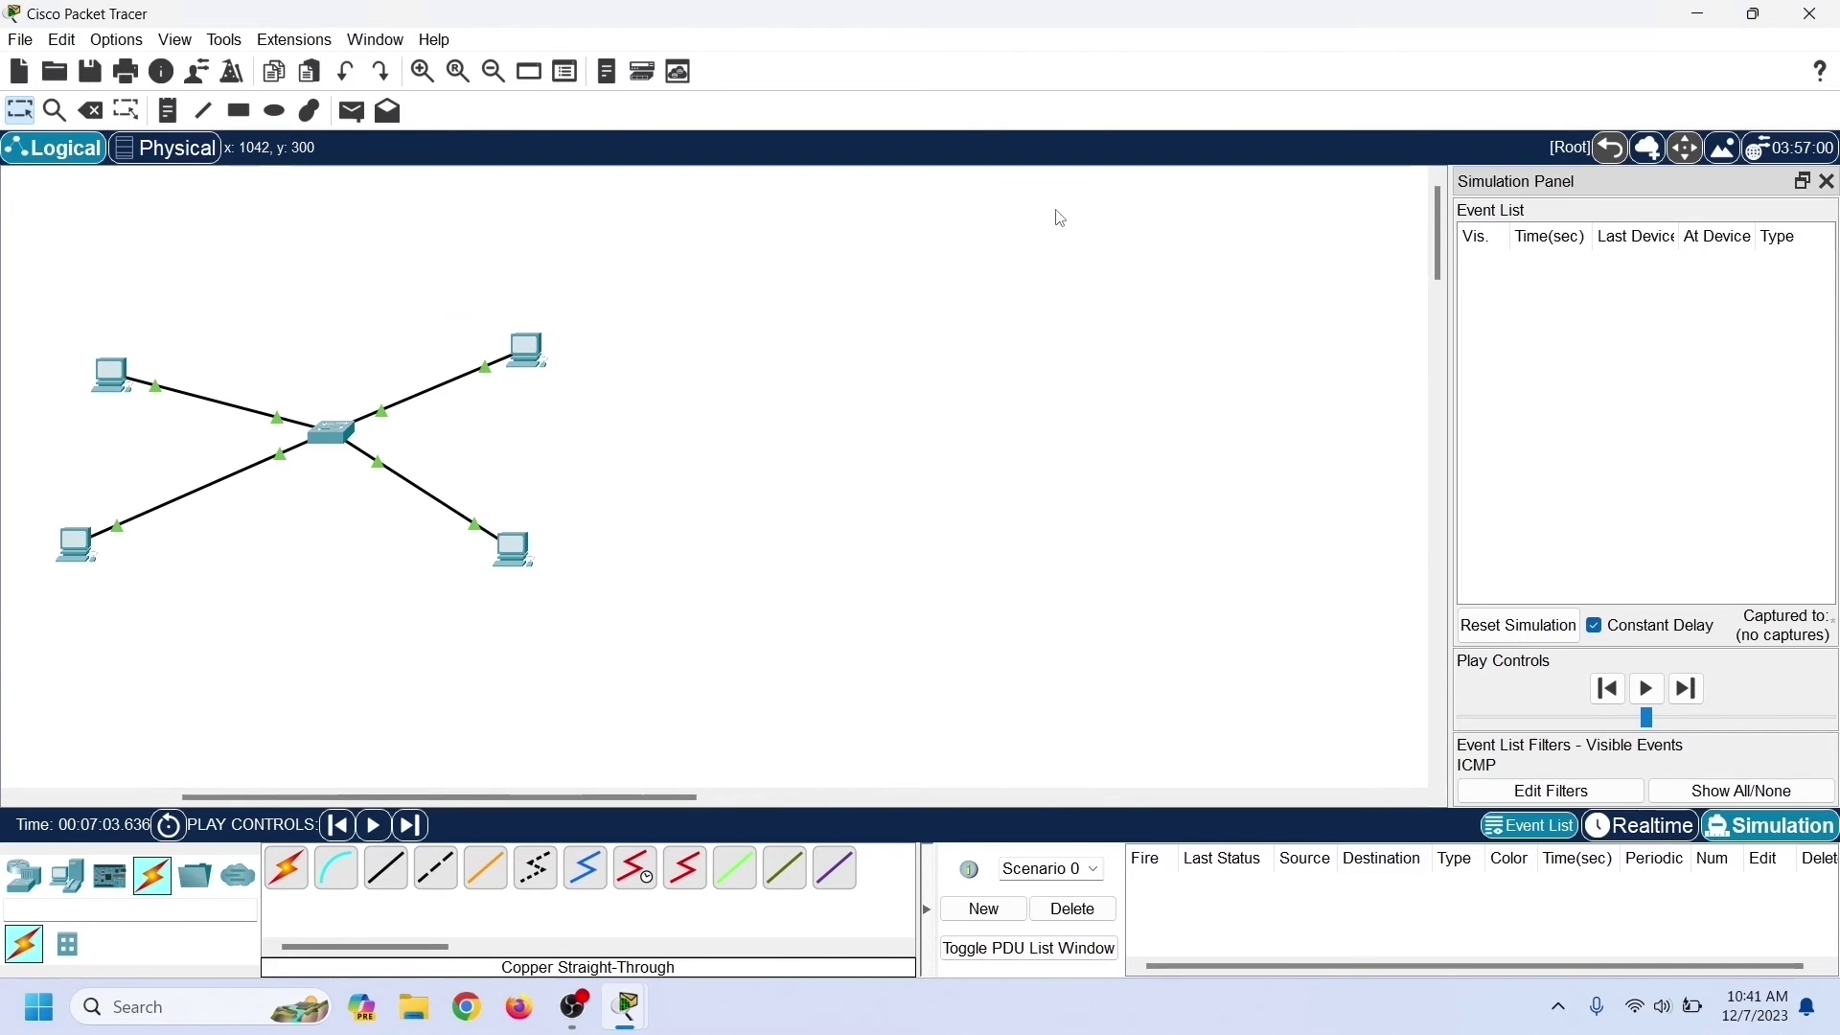
pyautogui.moveTo(649, 1028)
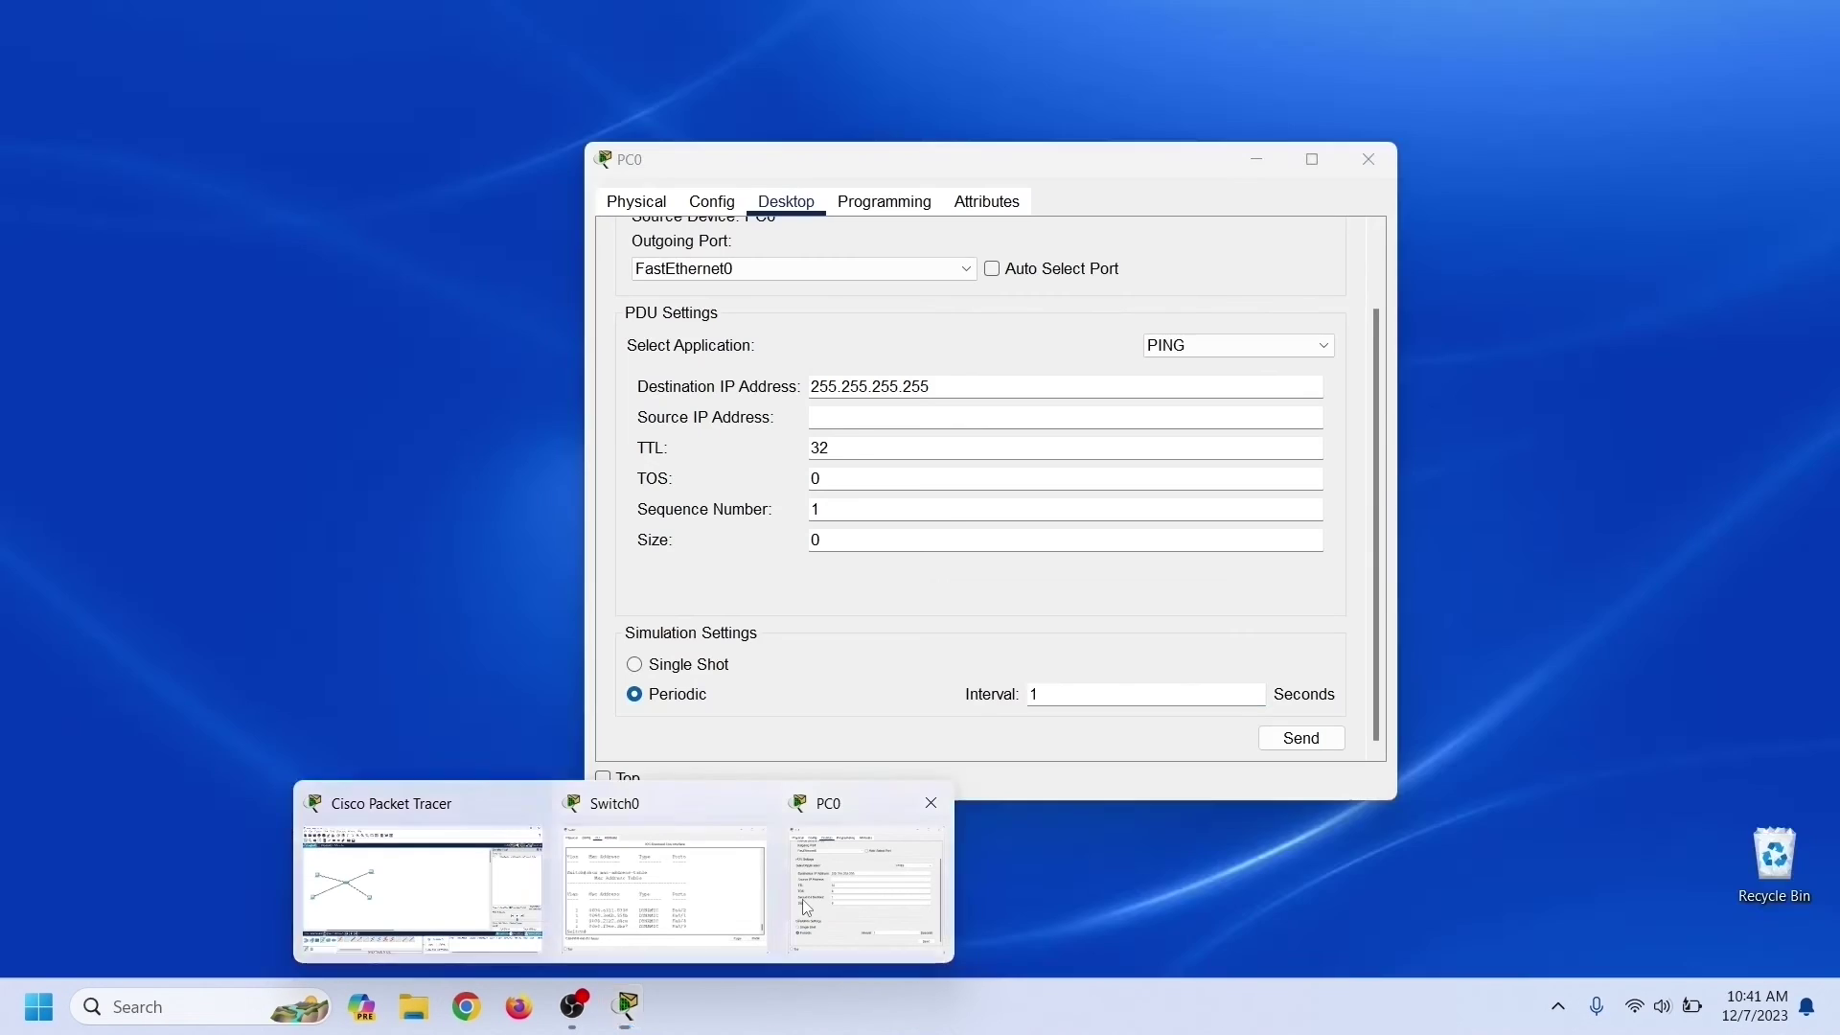
pyautogui.click(880, 811)
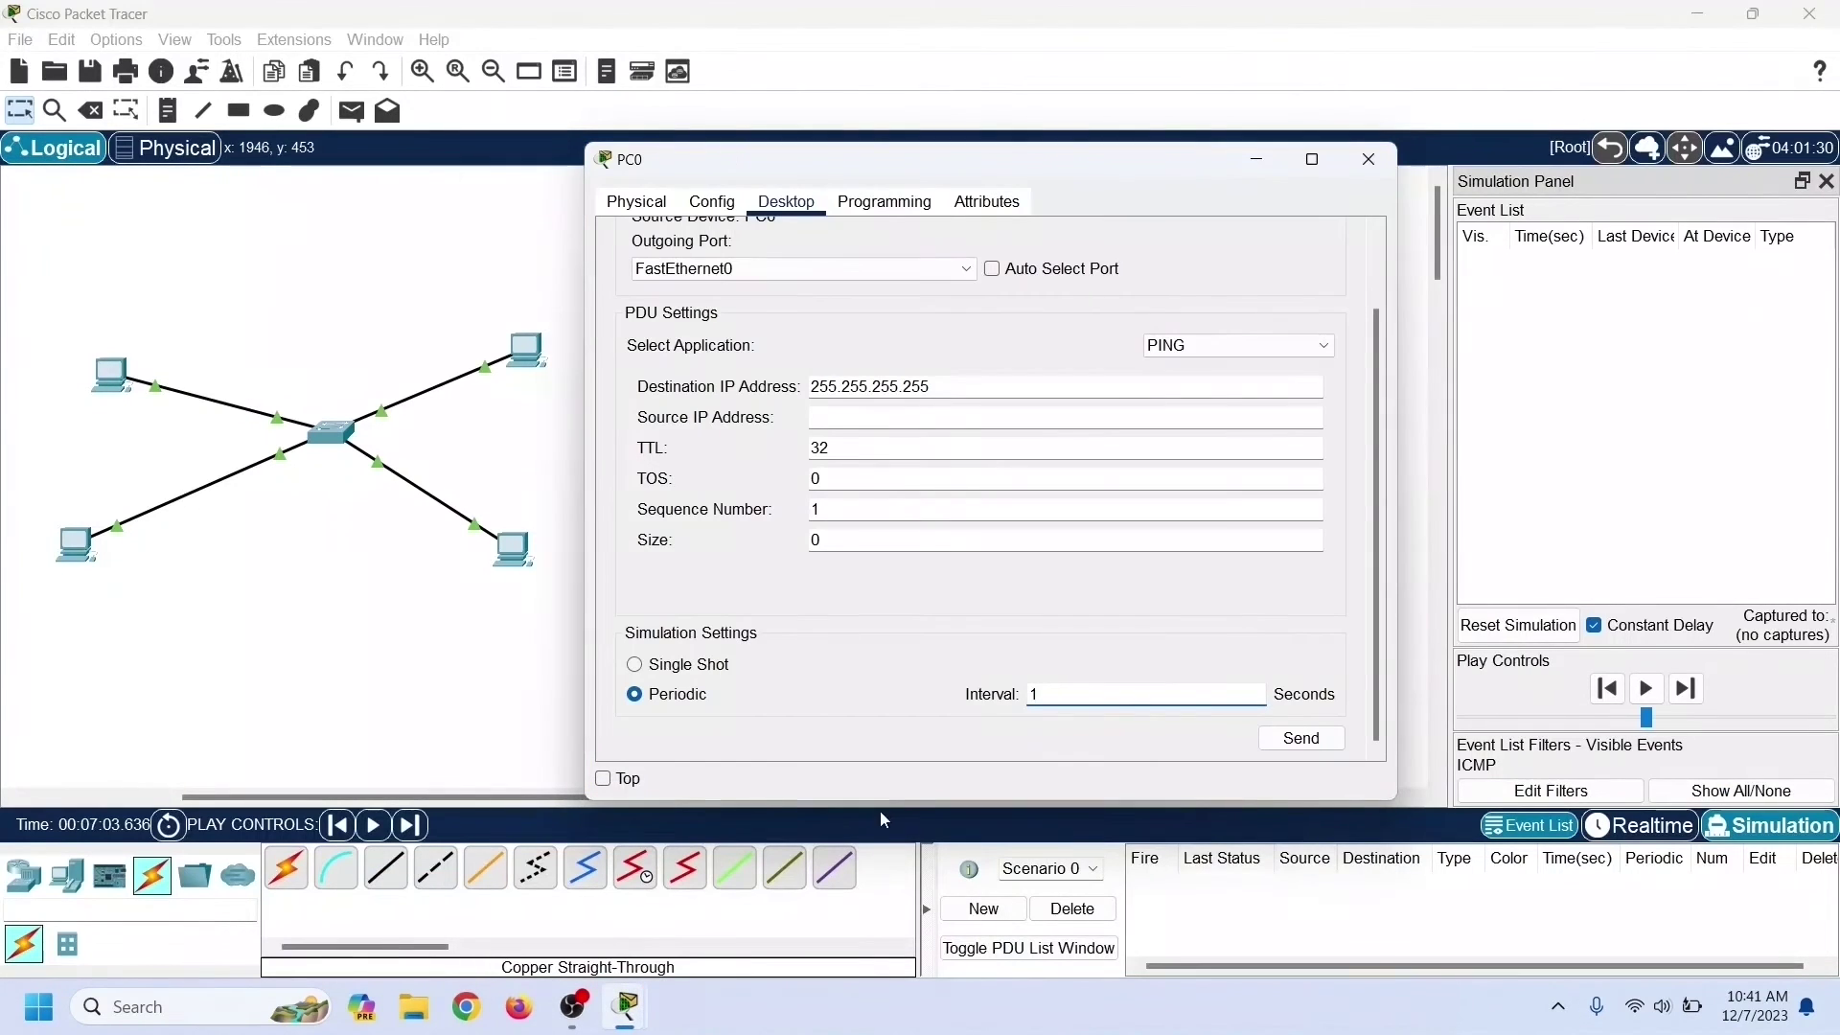
pyautogui.click(1293, 740)
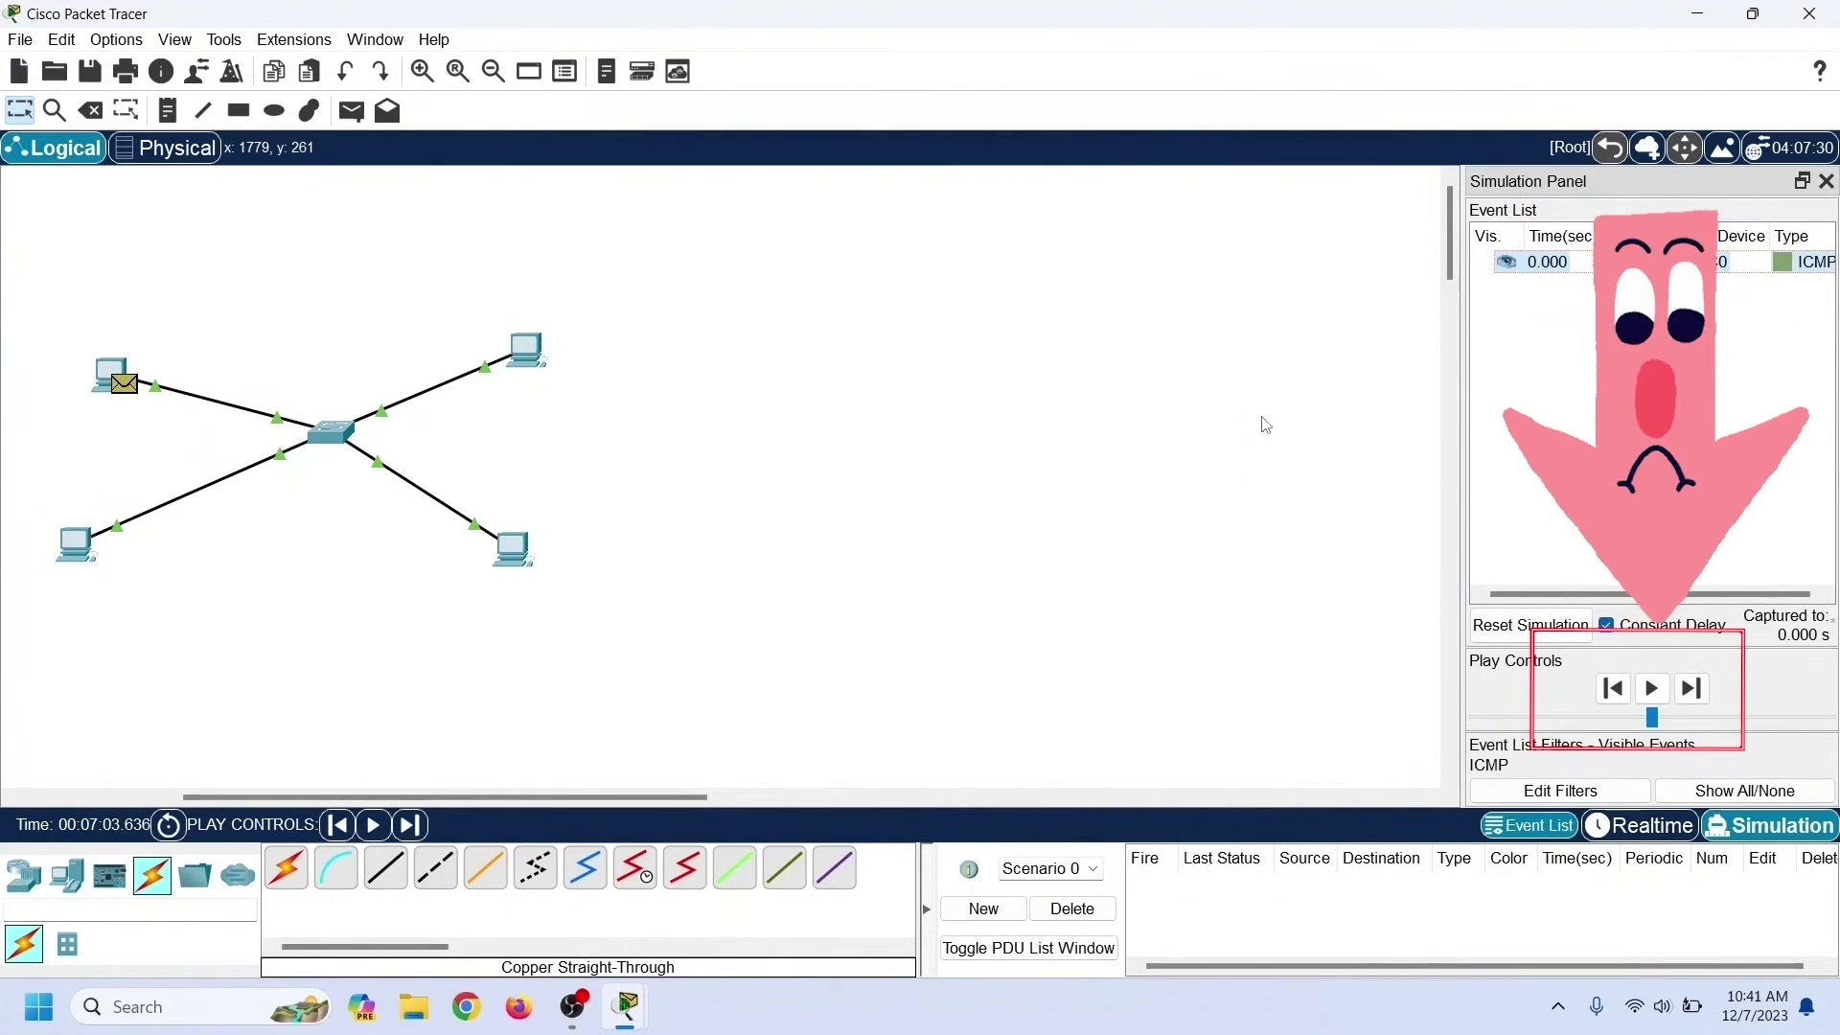
pyautogui.click(1655, 705)
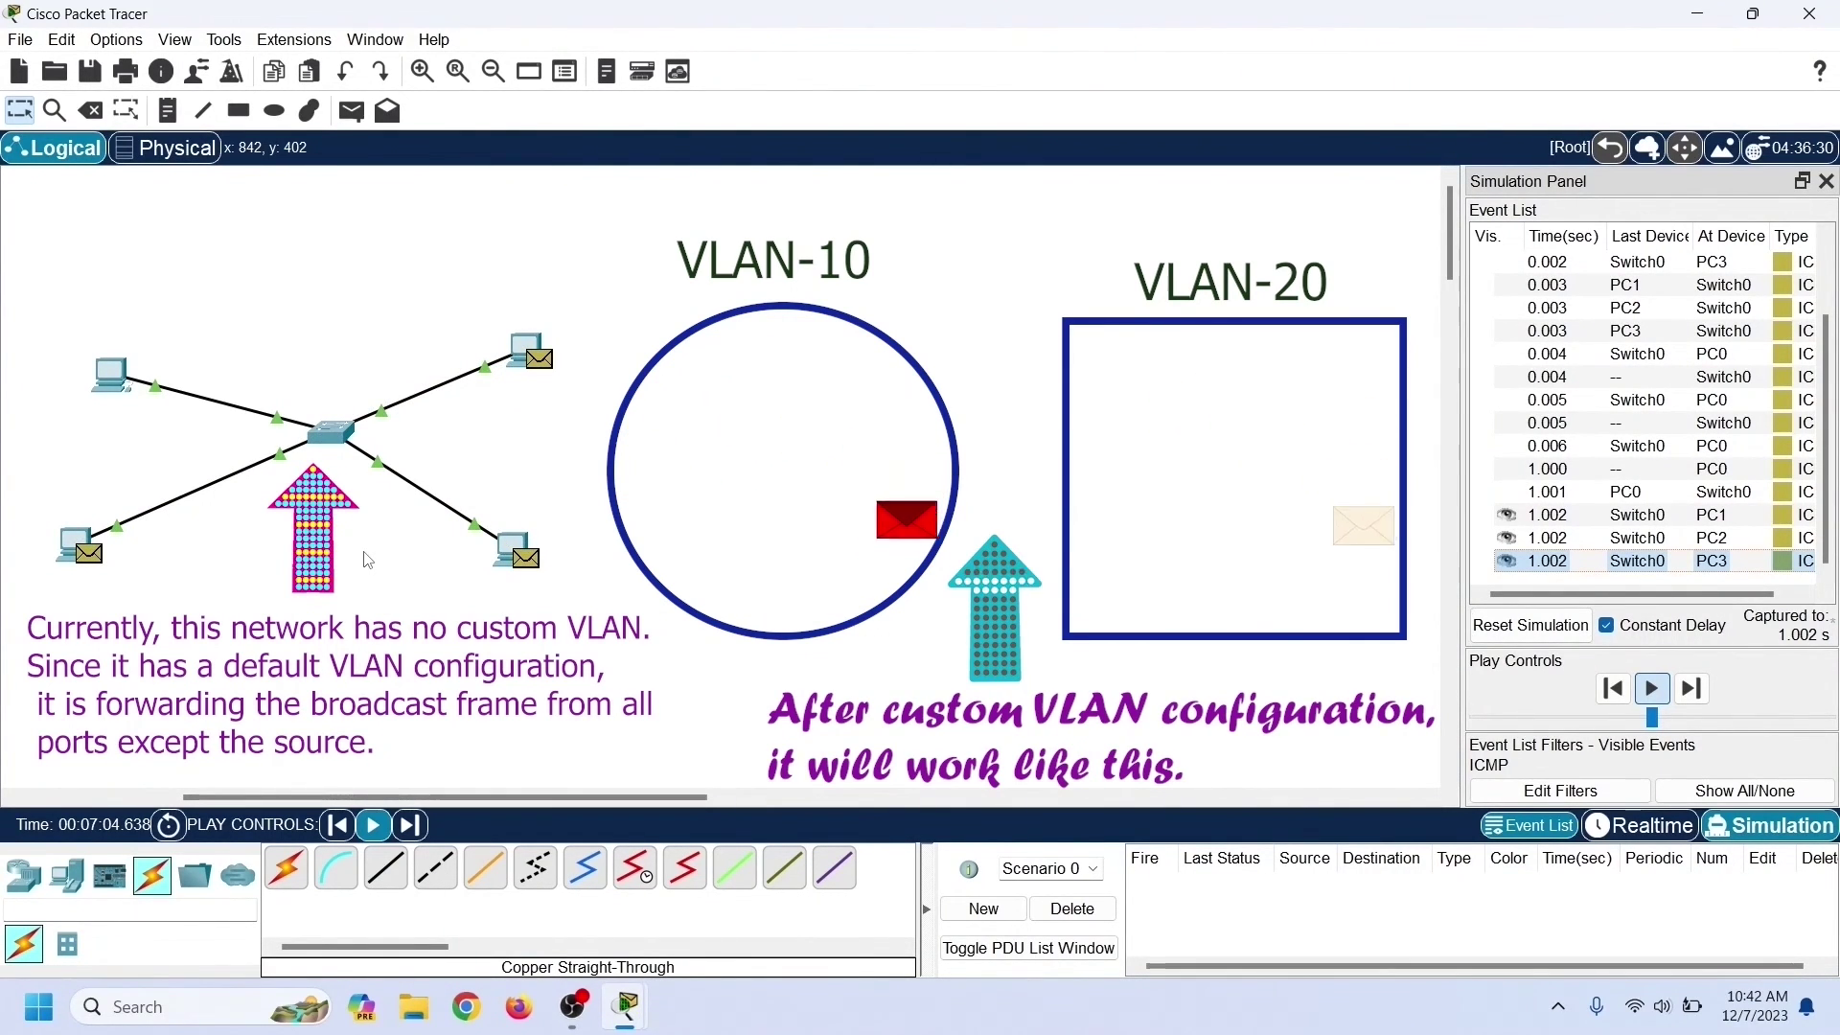
# Step: Pause the simulation once the broadcast reaches PC1–PC3, then reset it to PC0's first event
pyautogui.click(1651, 689)
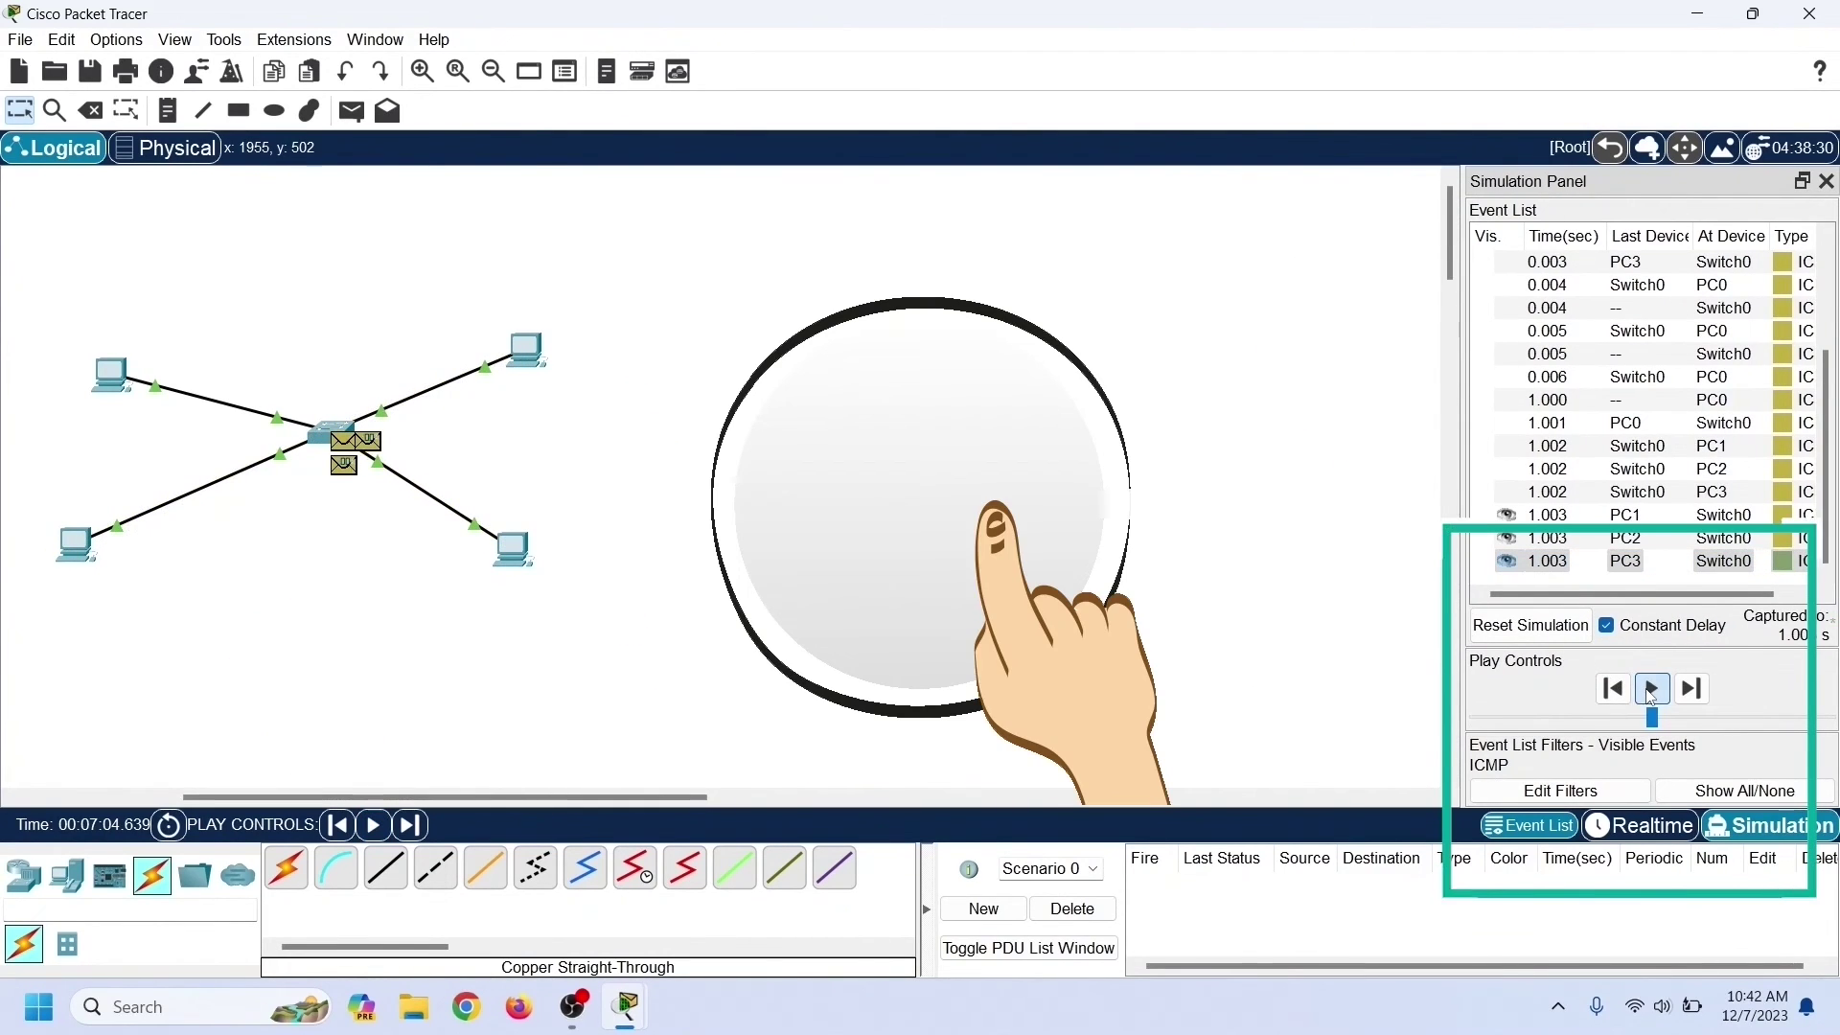
pyautogui.click(1533, 628)
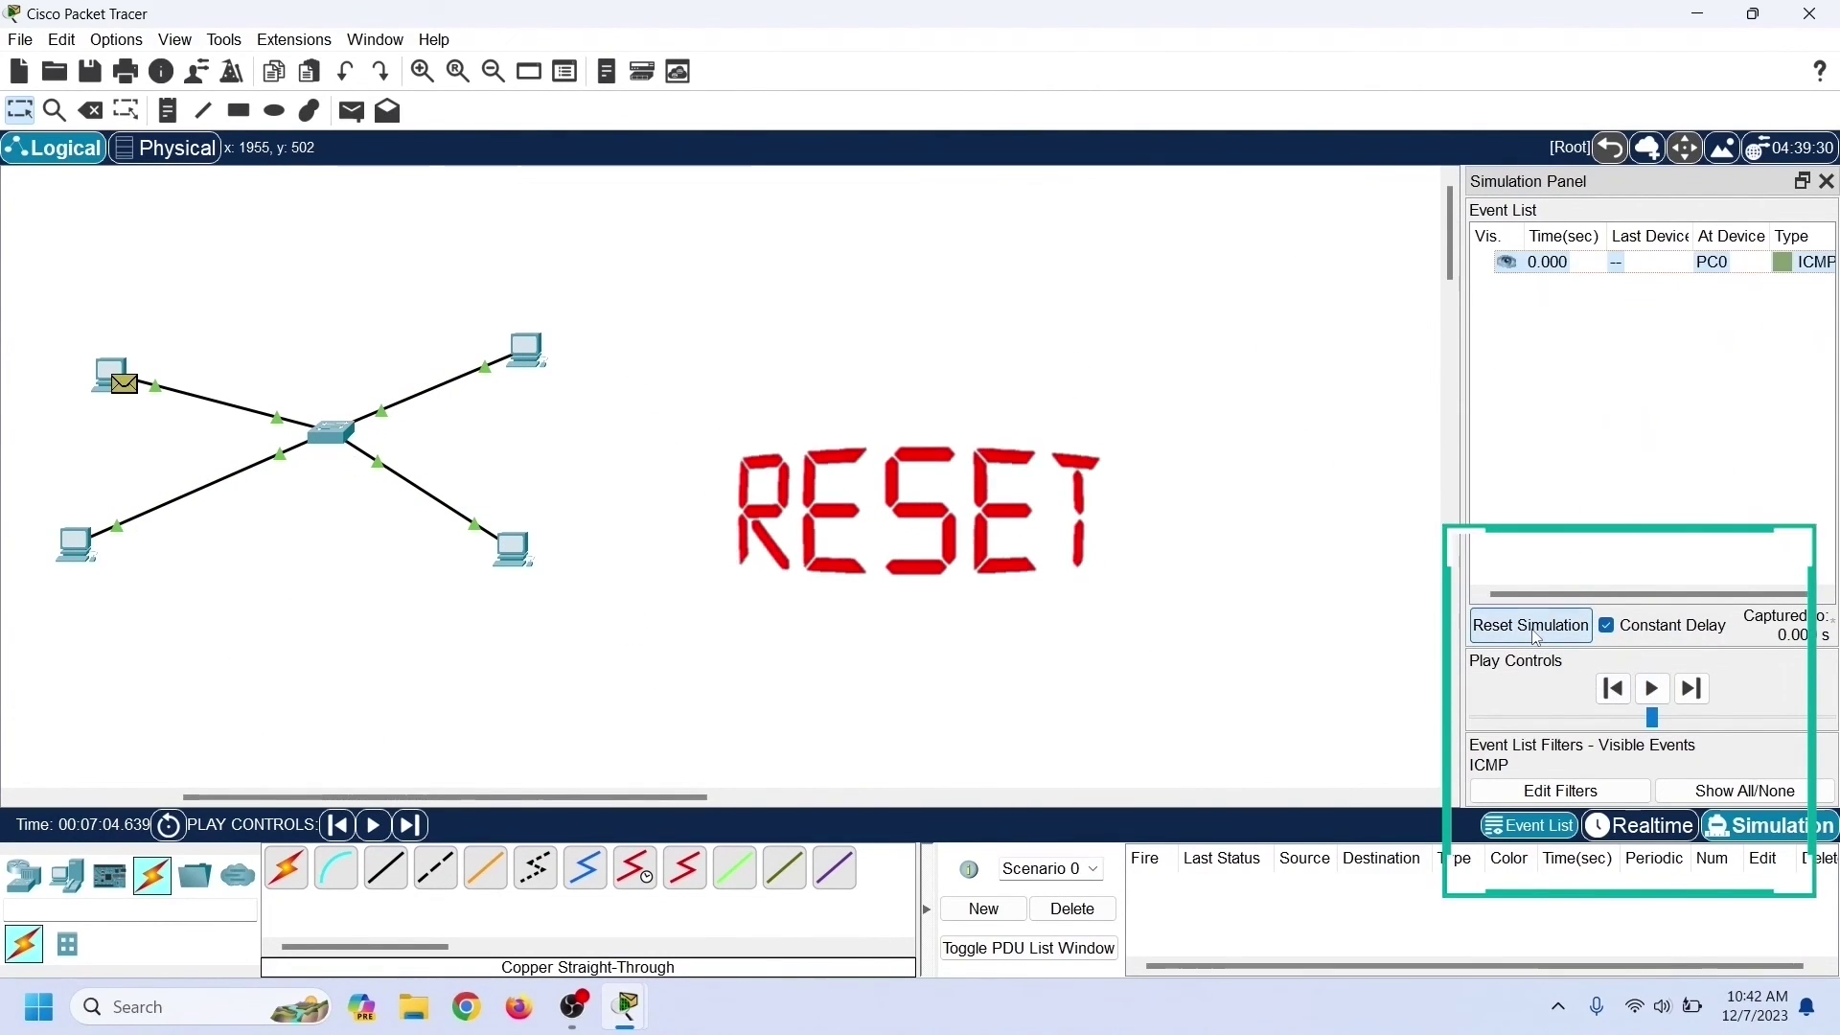
# Step: In the Switch0 CLI, enter global configuration mode and create VLAN 10
pyautogui.moveTo(651, 1016)
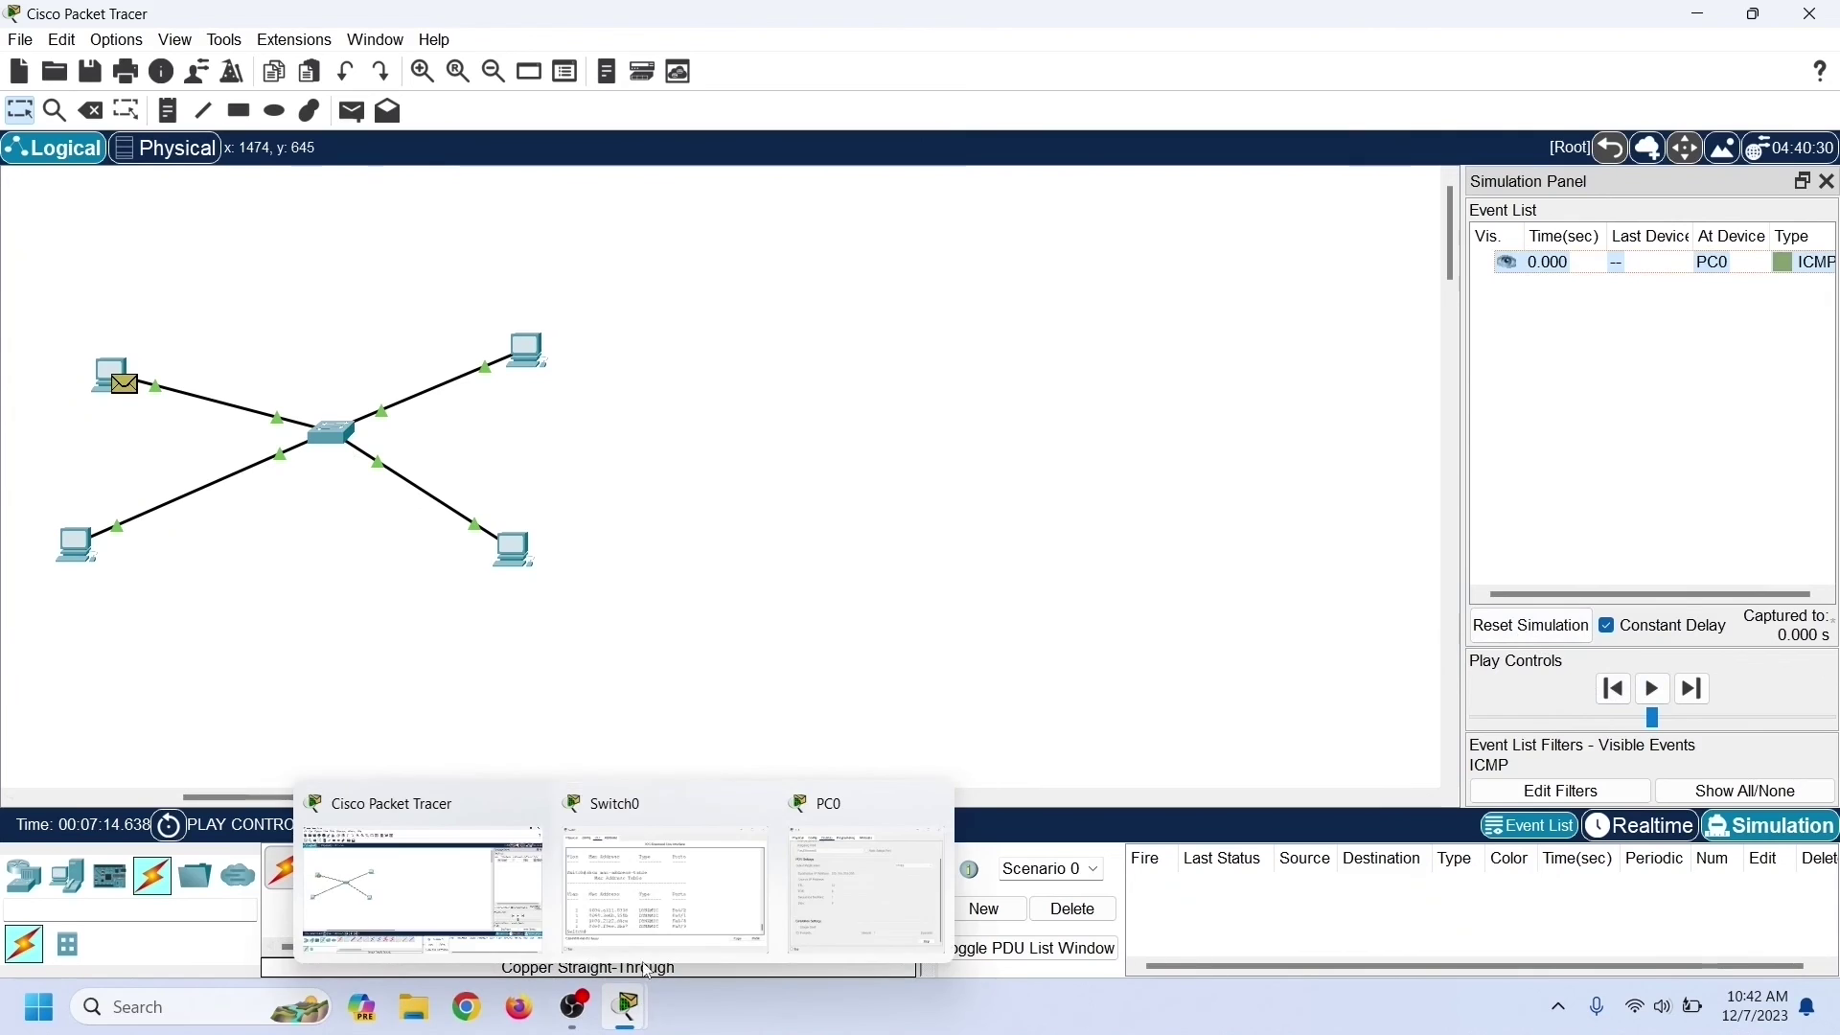
pyautogui.click(666, 891)
pyautogui.write('configure')
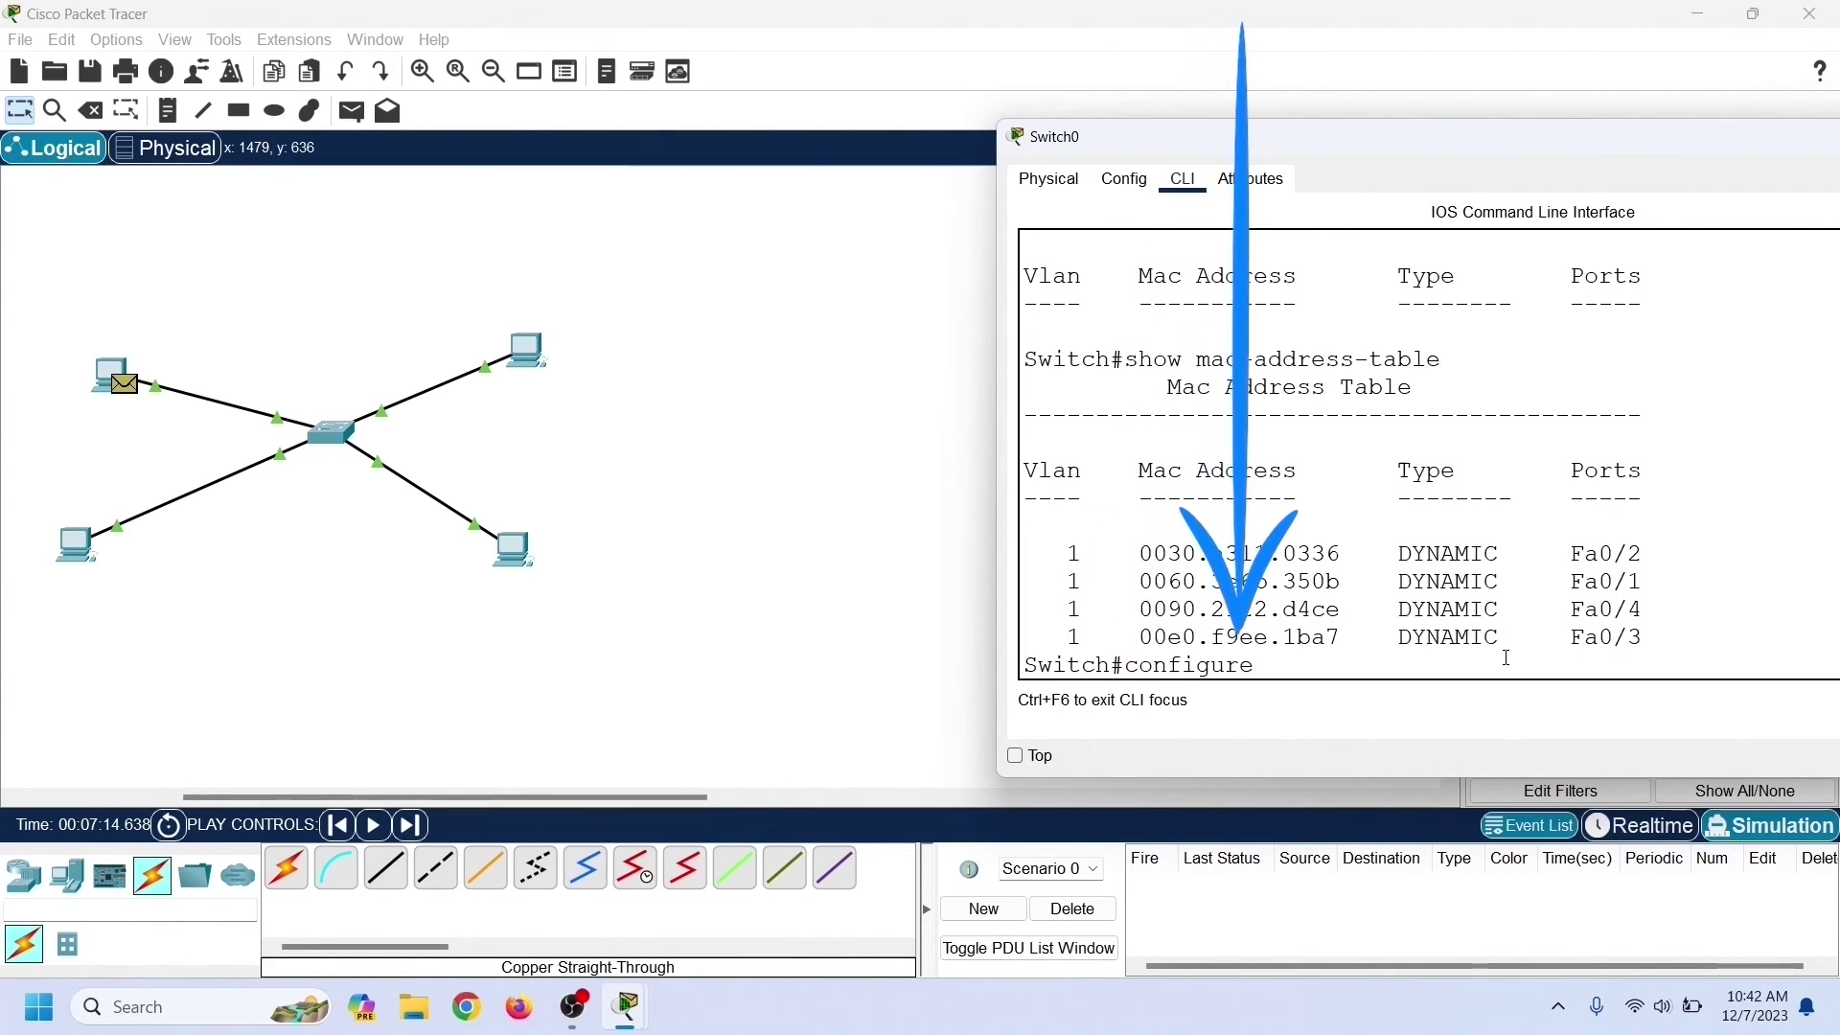
pyautogui.write(' terminal')
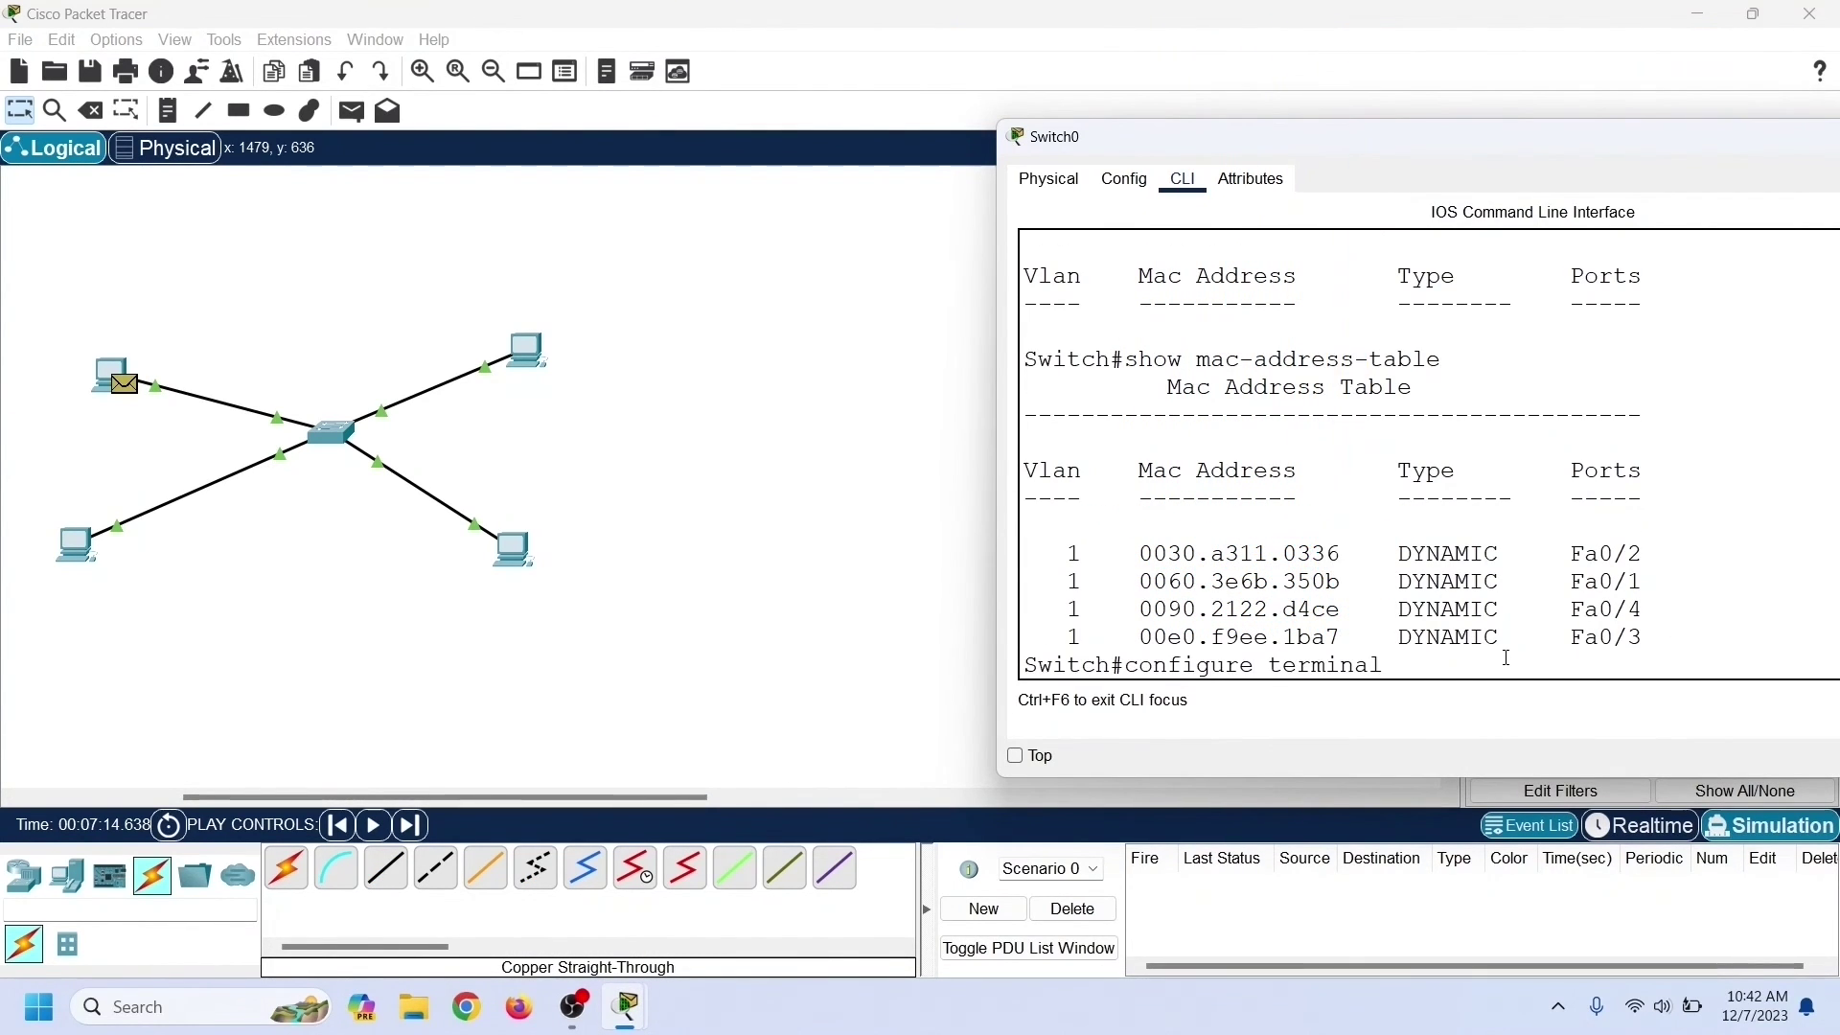
pyautogui.press('Return')
pyautogui.write('vlan 10')
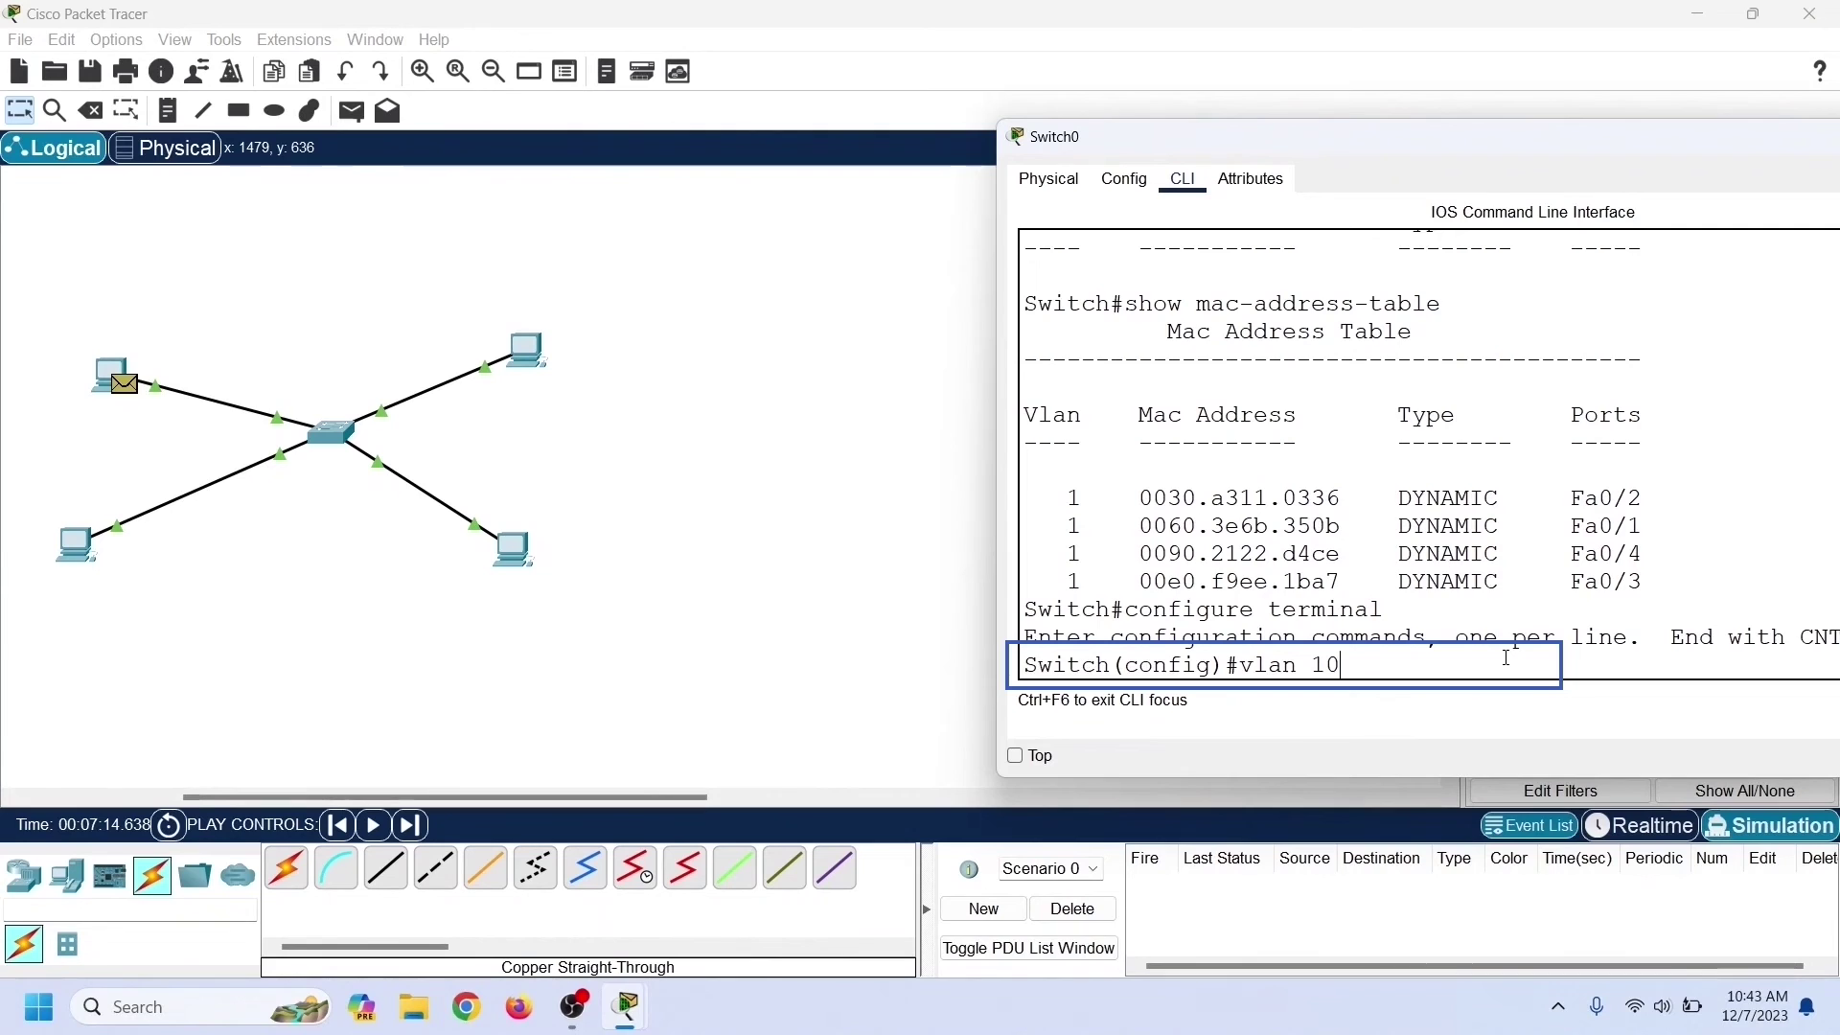
pyautogui.press('Return')
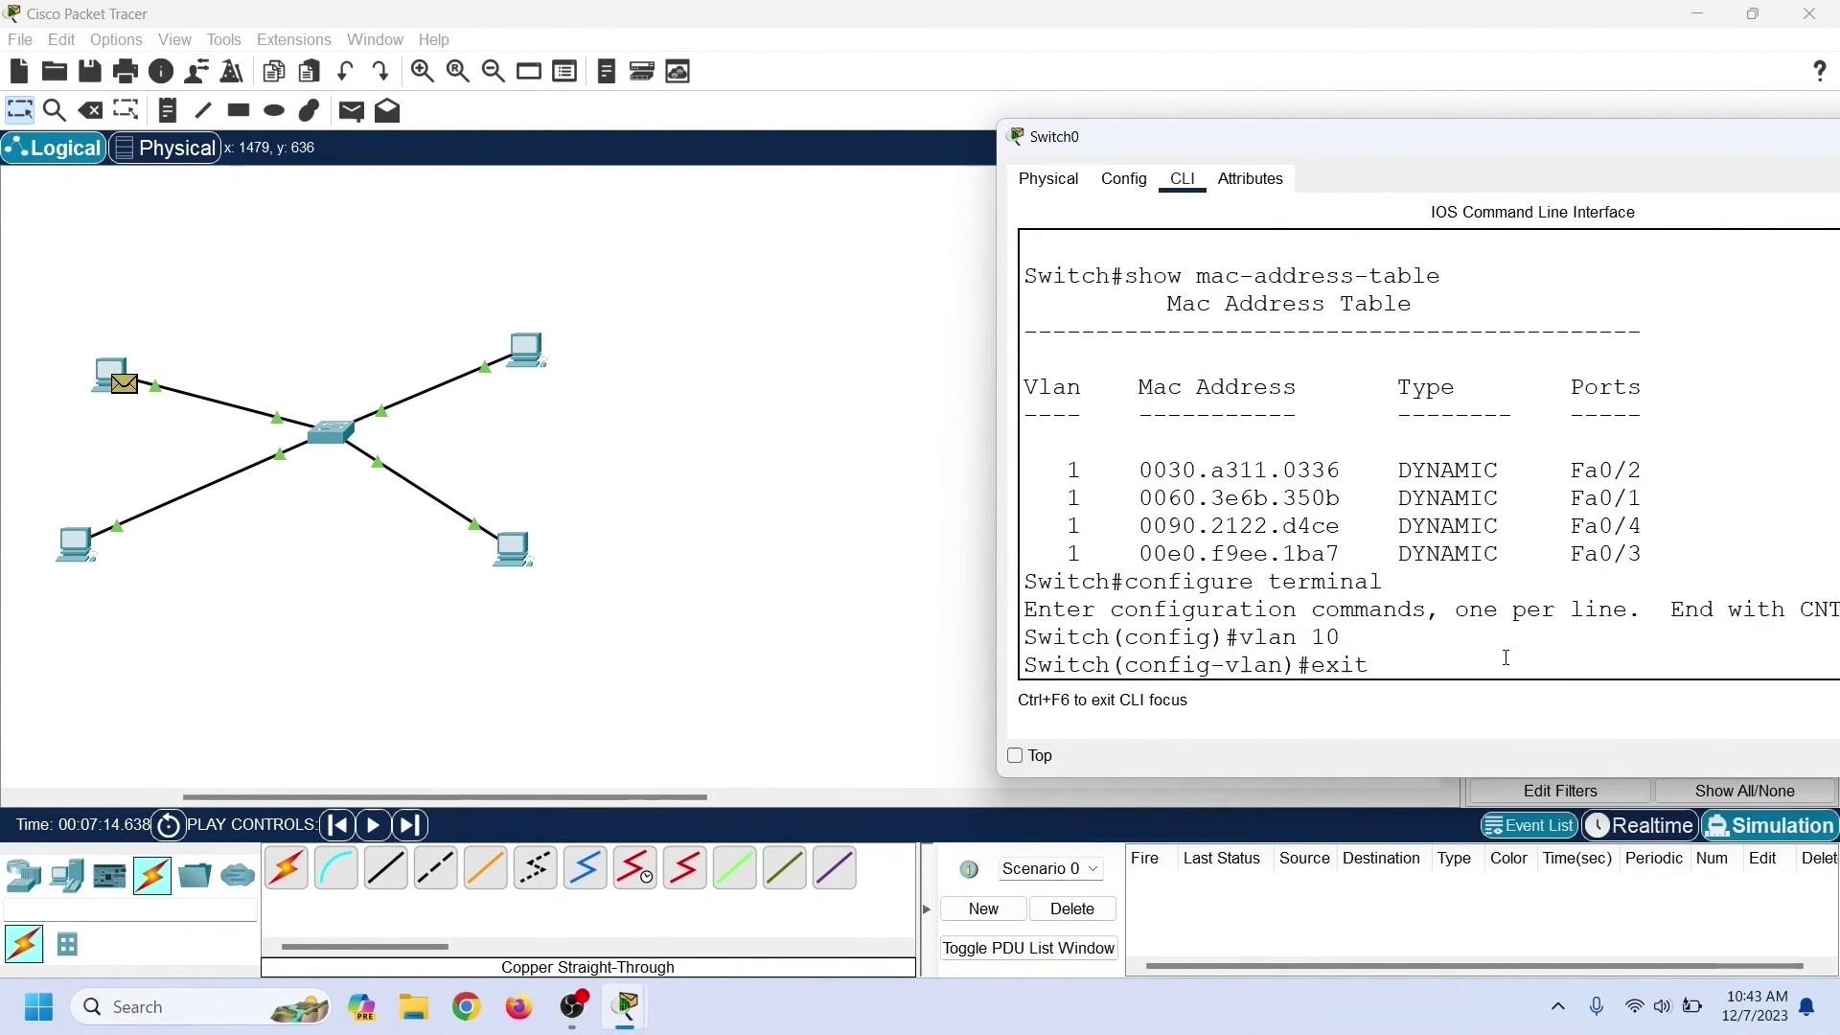
pyautogui.press('Return')
# Step: Make ports Fa0/1 and Fa0/2 access ports in VLAN 10
pyautogui.write('inter')
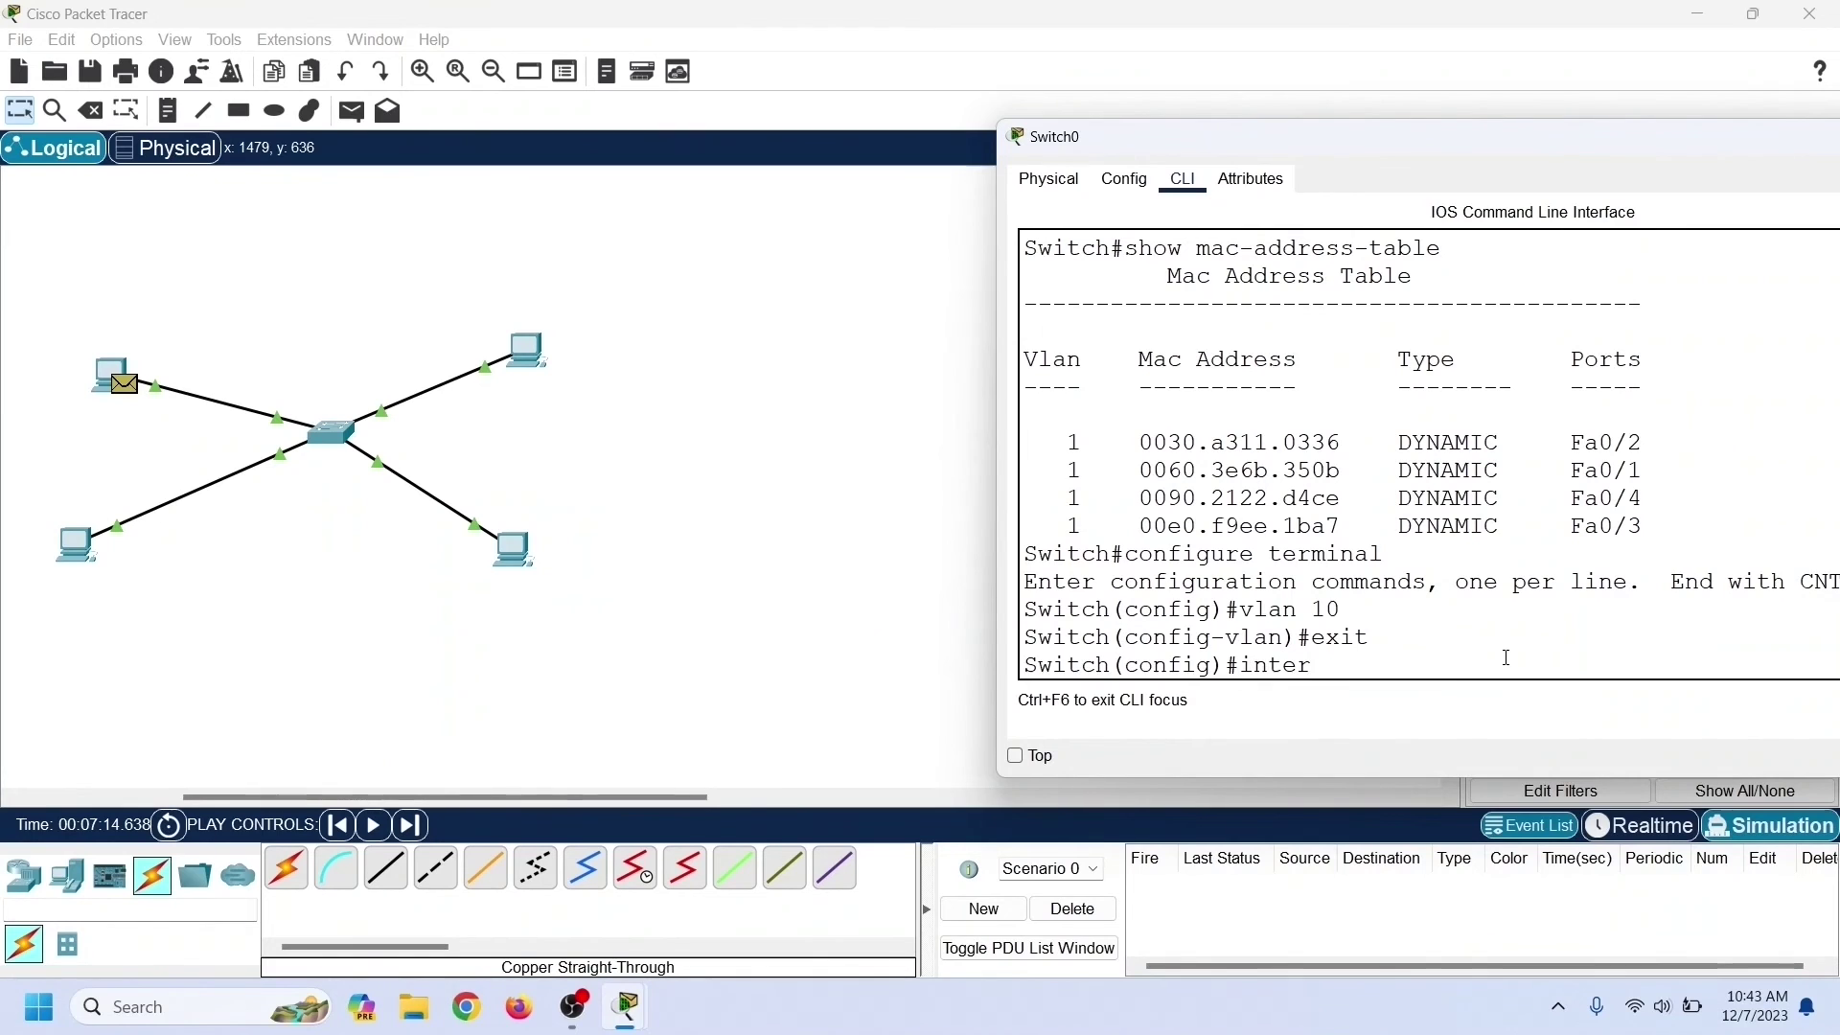
pyautogui.write('face fa')
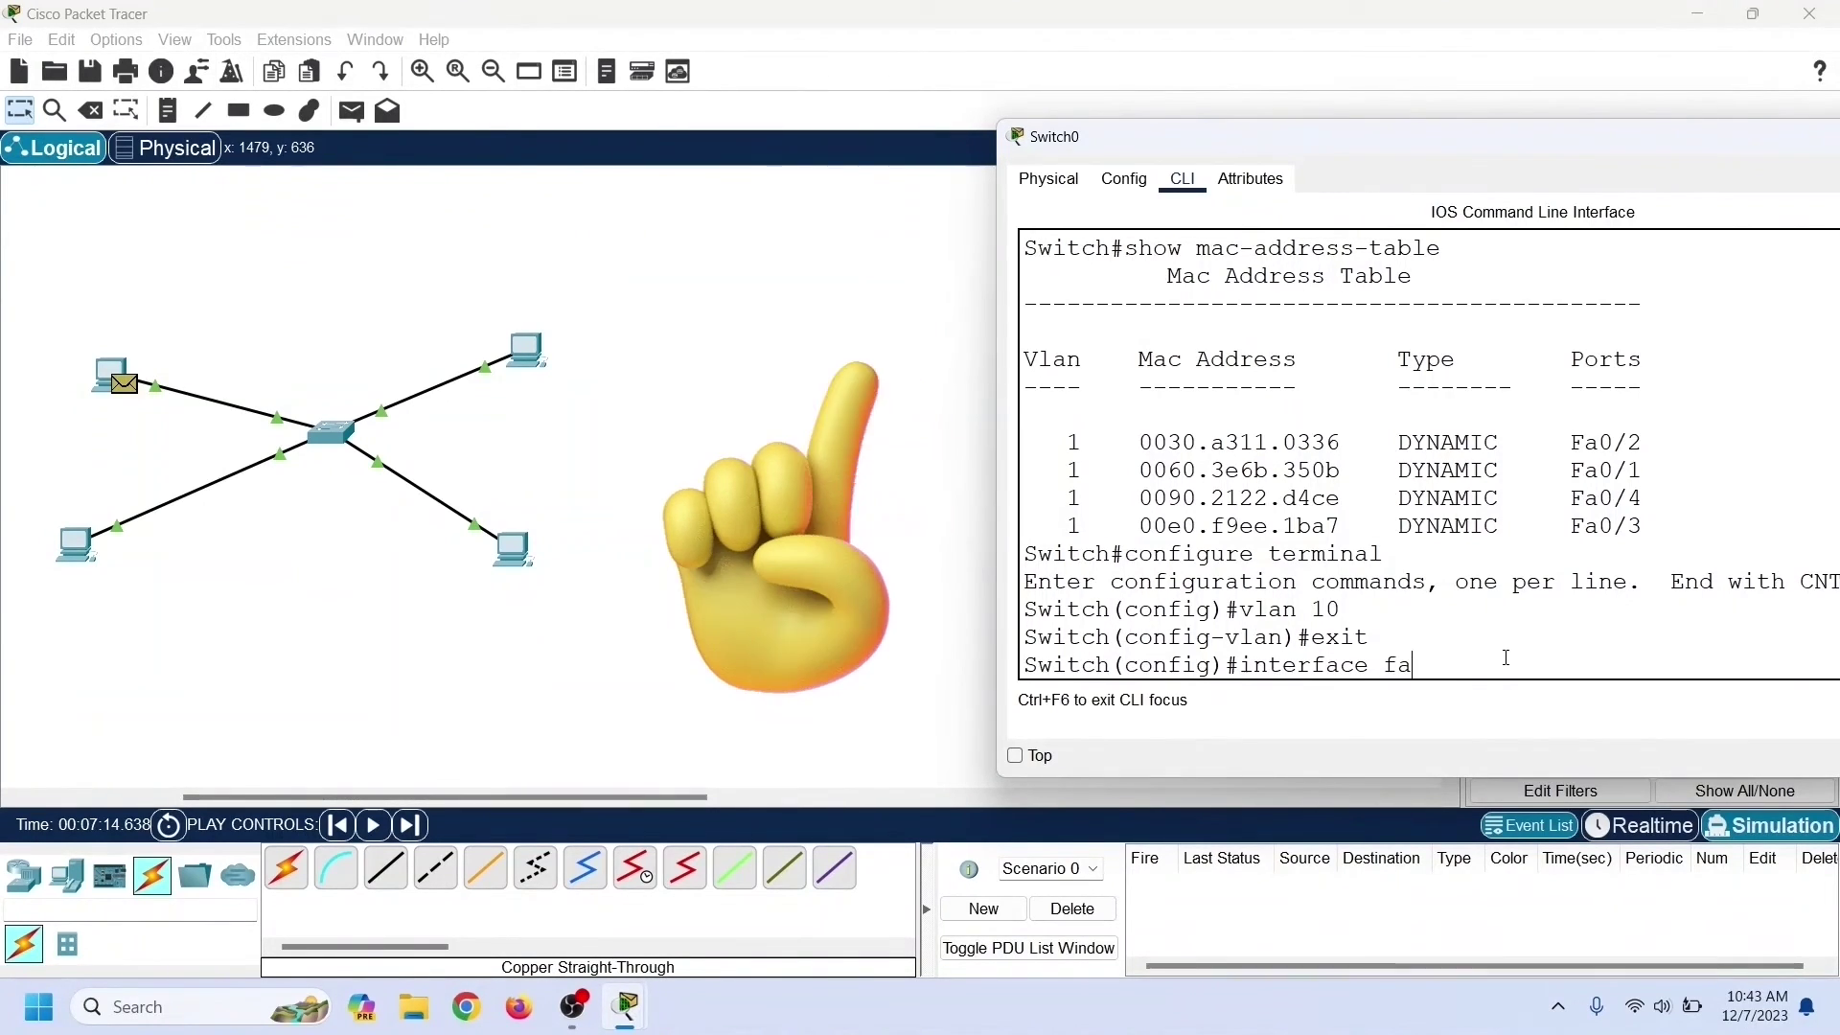
pyautogui.write('0/1')
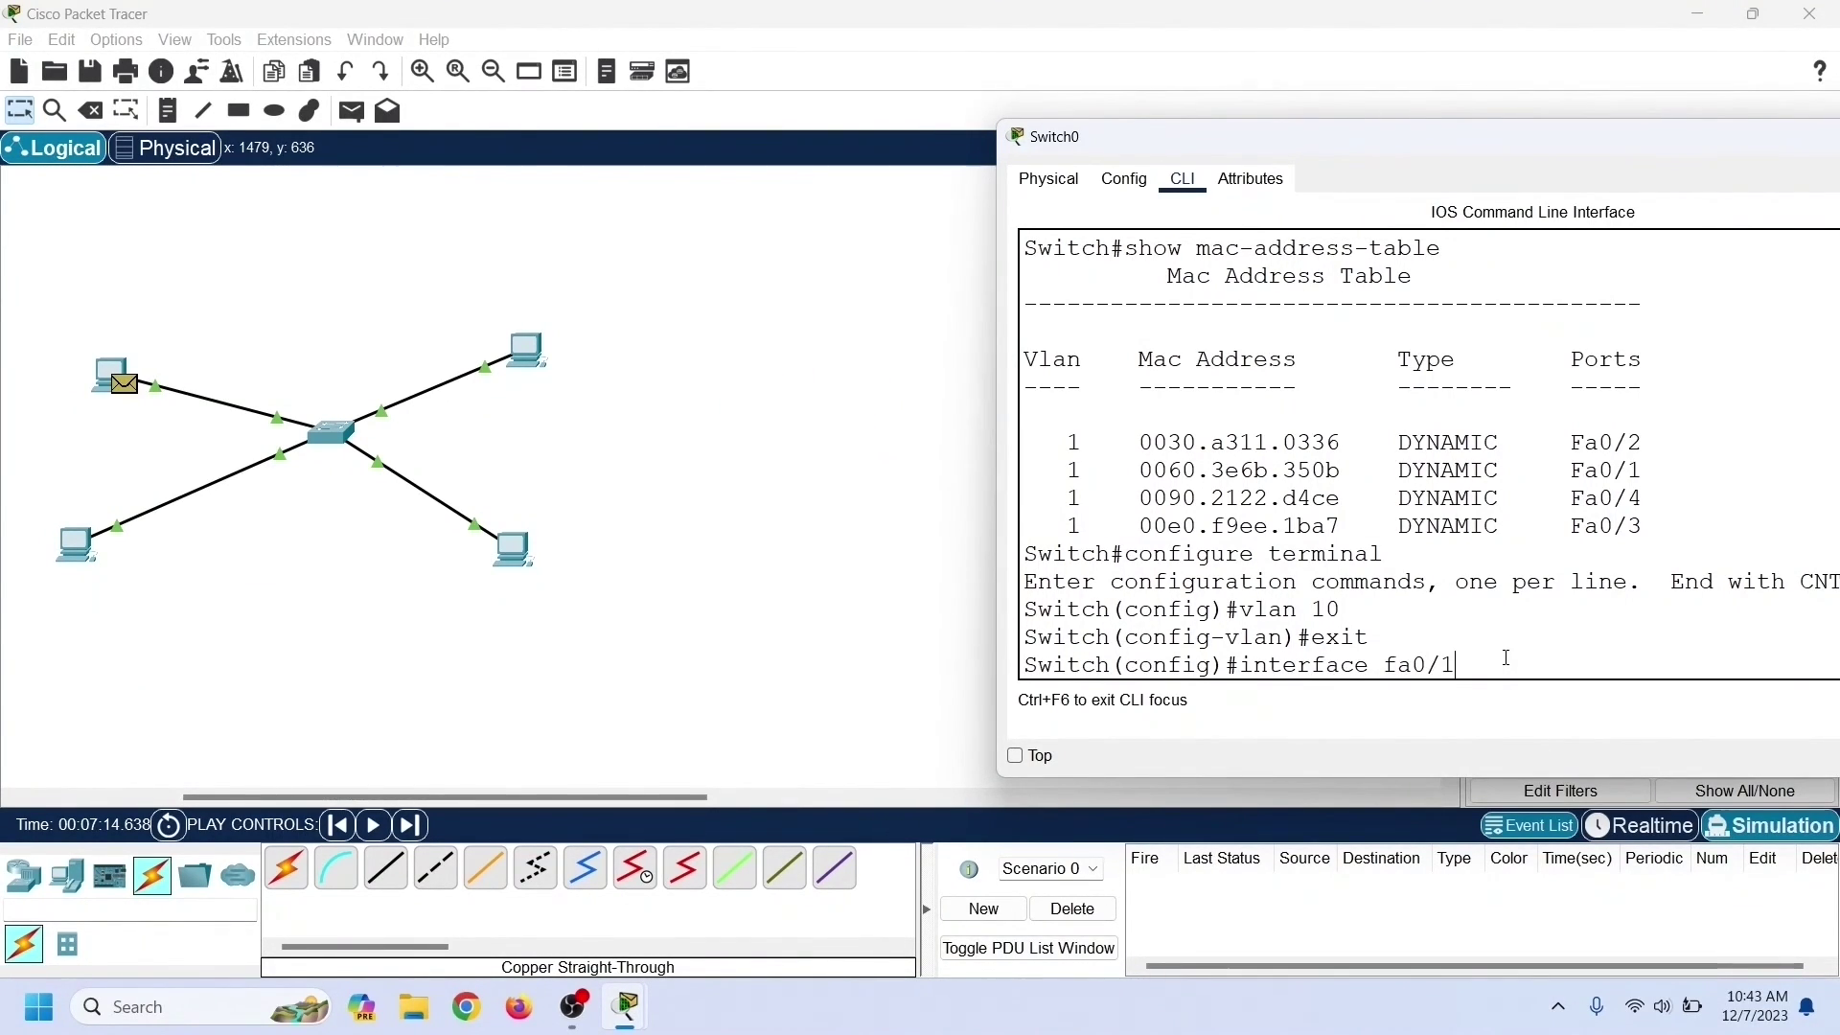
pyautogui.press('Return')
pyautogui.write('switchport')
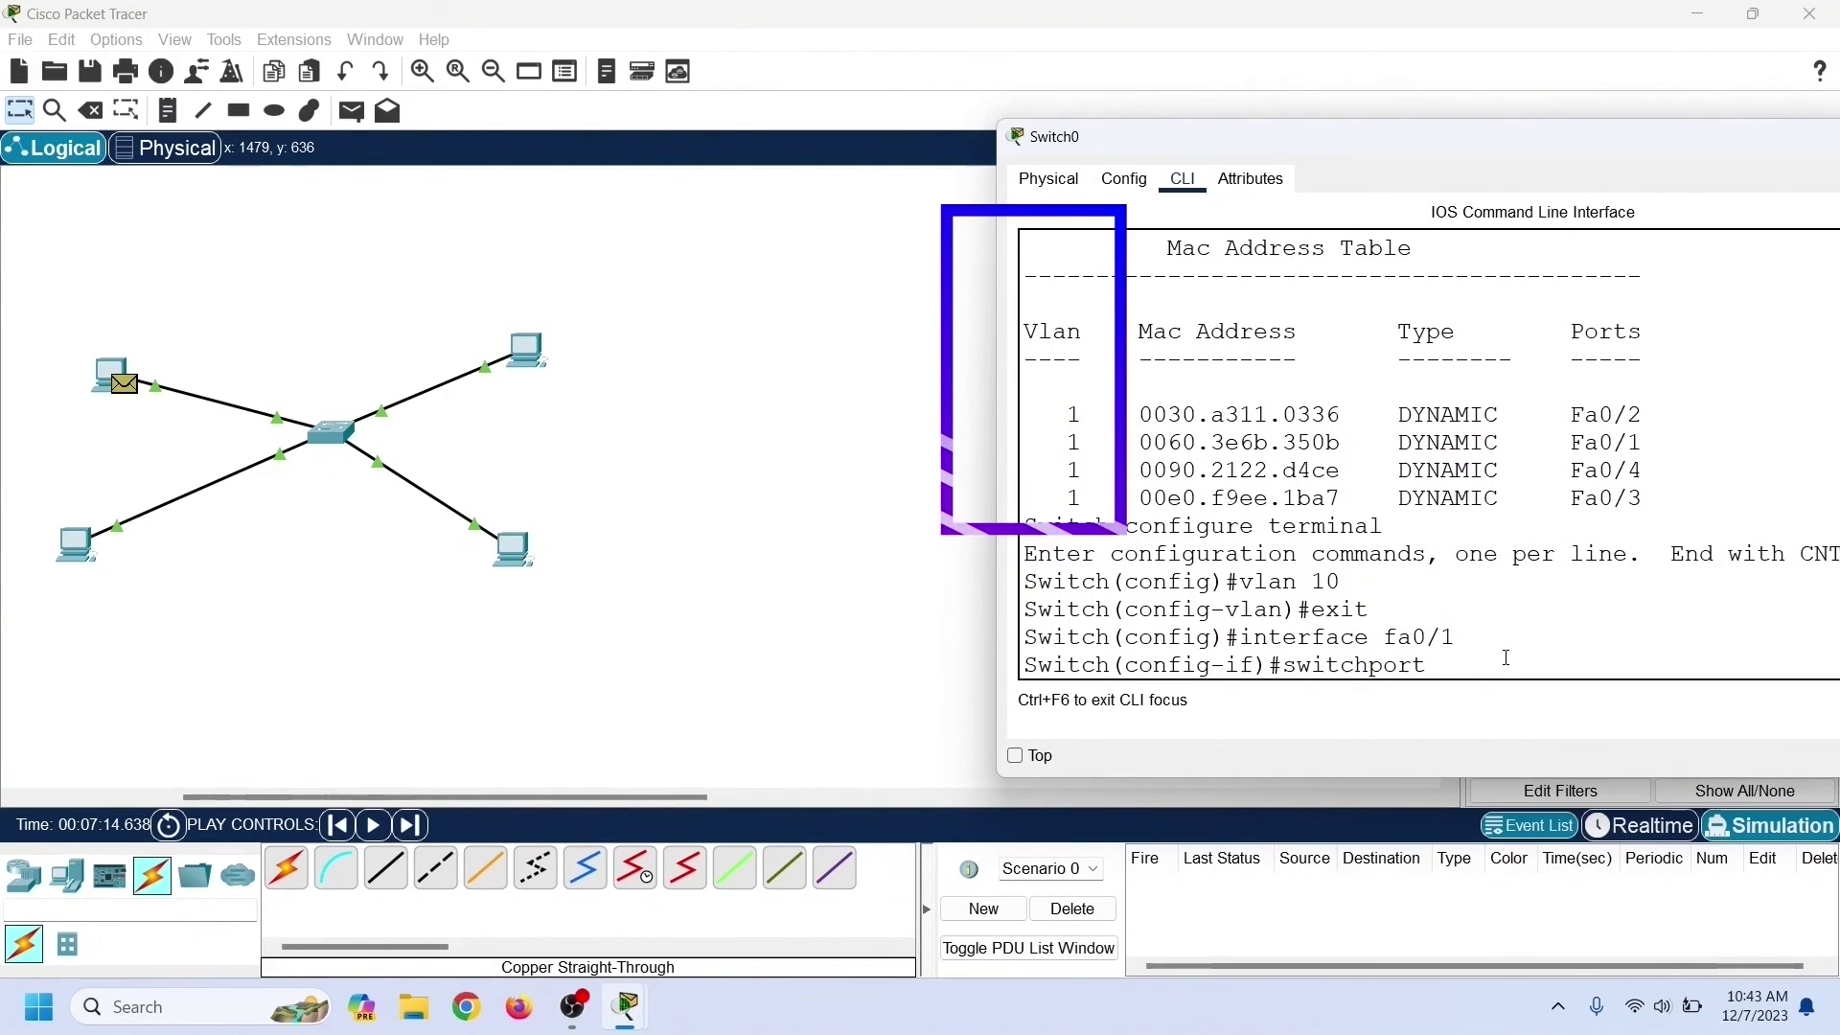
pyautogui.write(' access vlan')
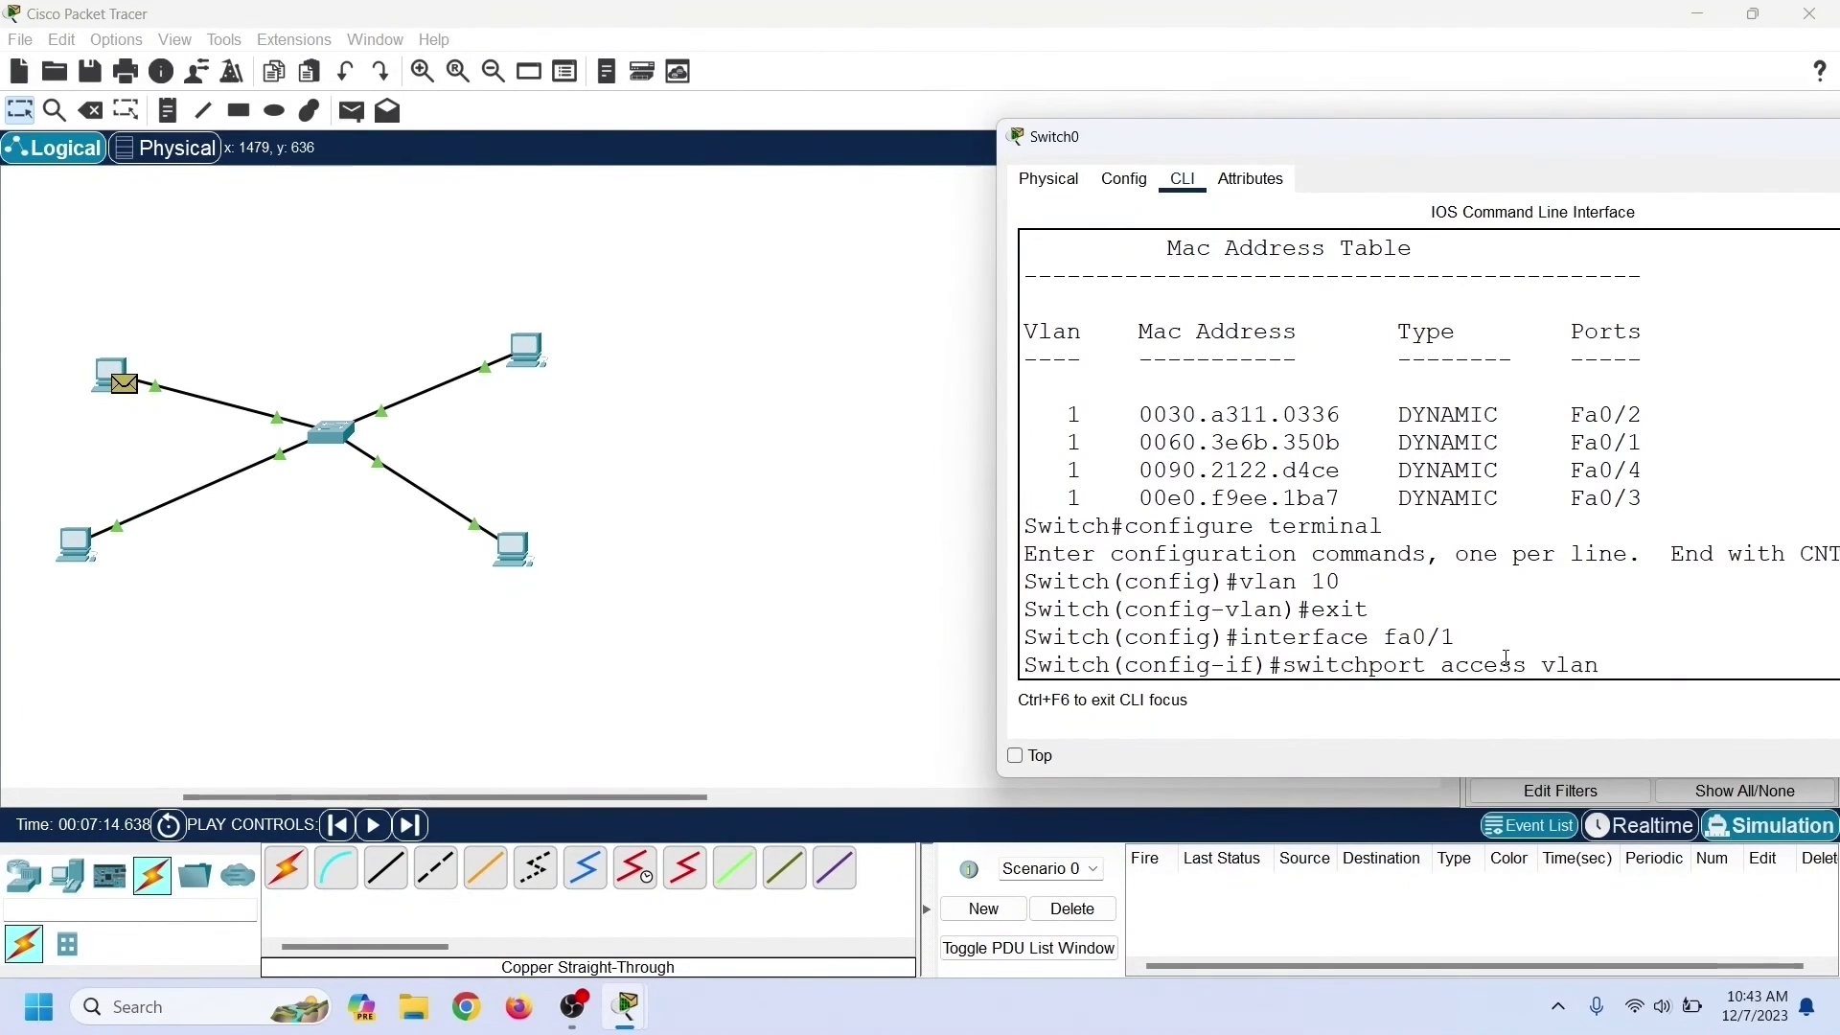
pyautogui.write(' 10')
pyautogui.press('Return')
pyautogui.write('exi')
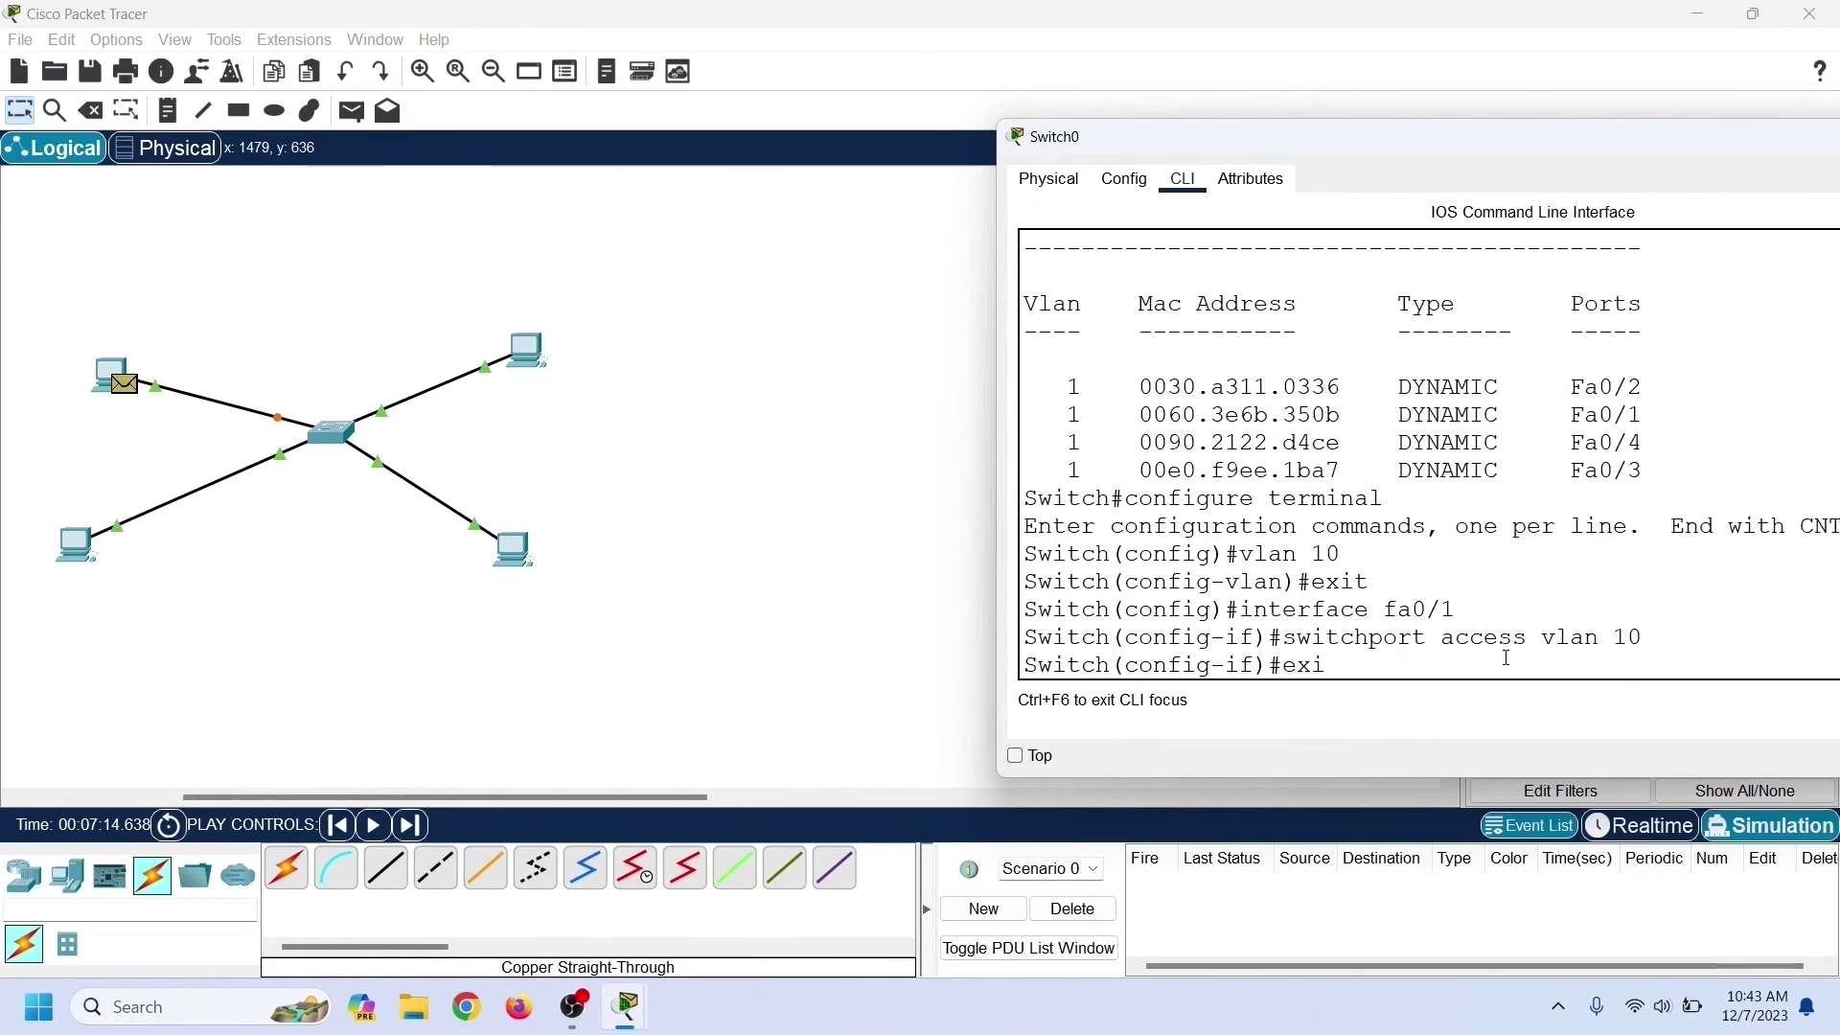
pyautogui.write('t')
pyautogui.press('Return')
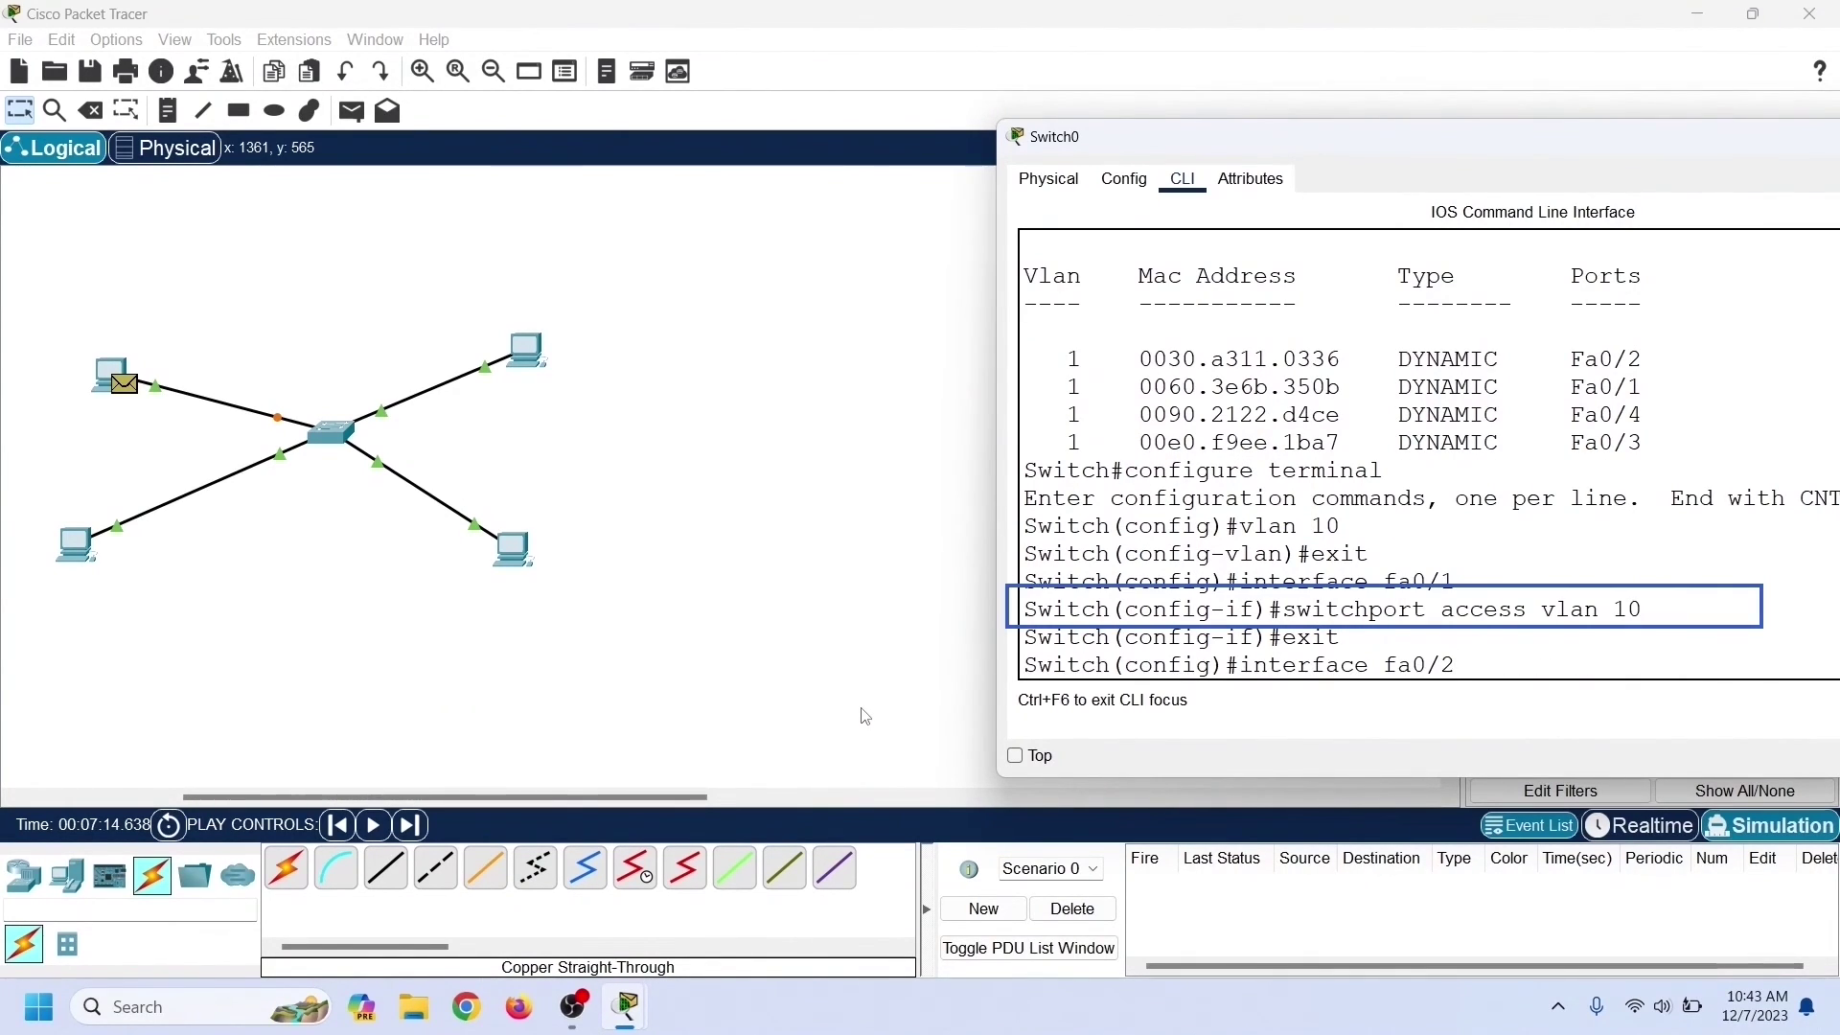
pyautogui.press('Return')
pyautogui.write('exit')
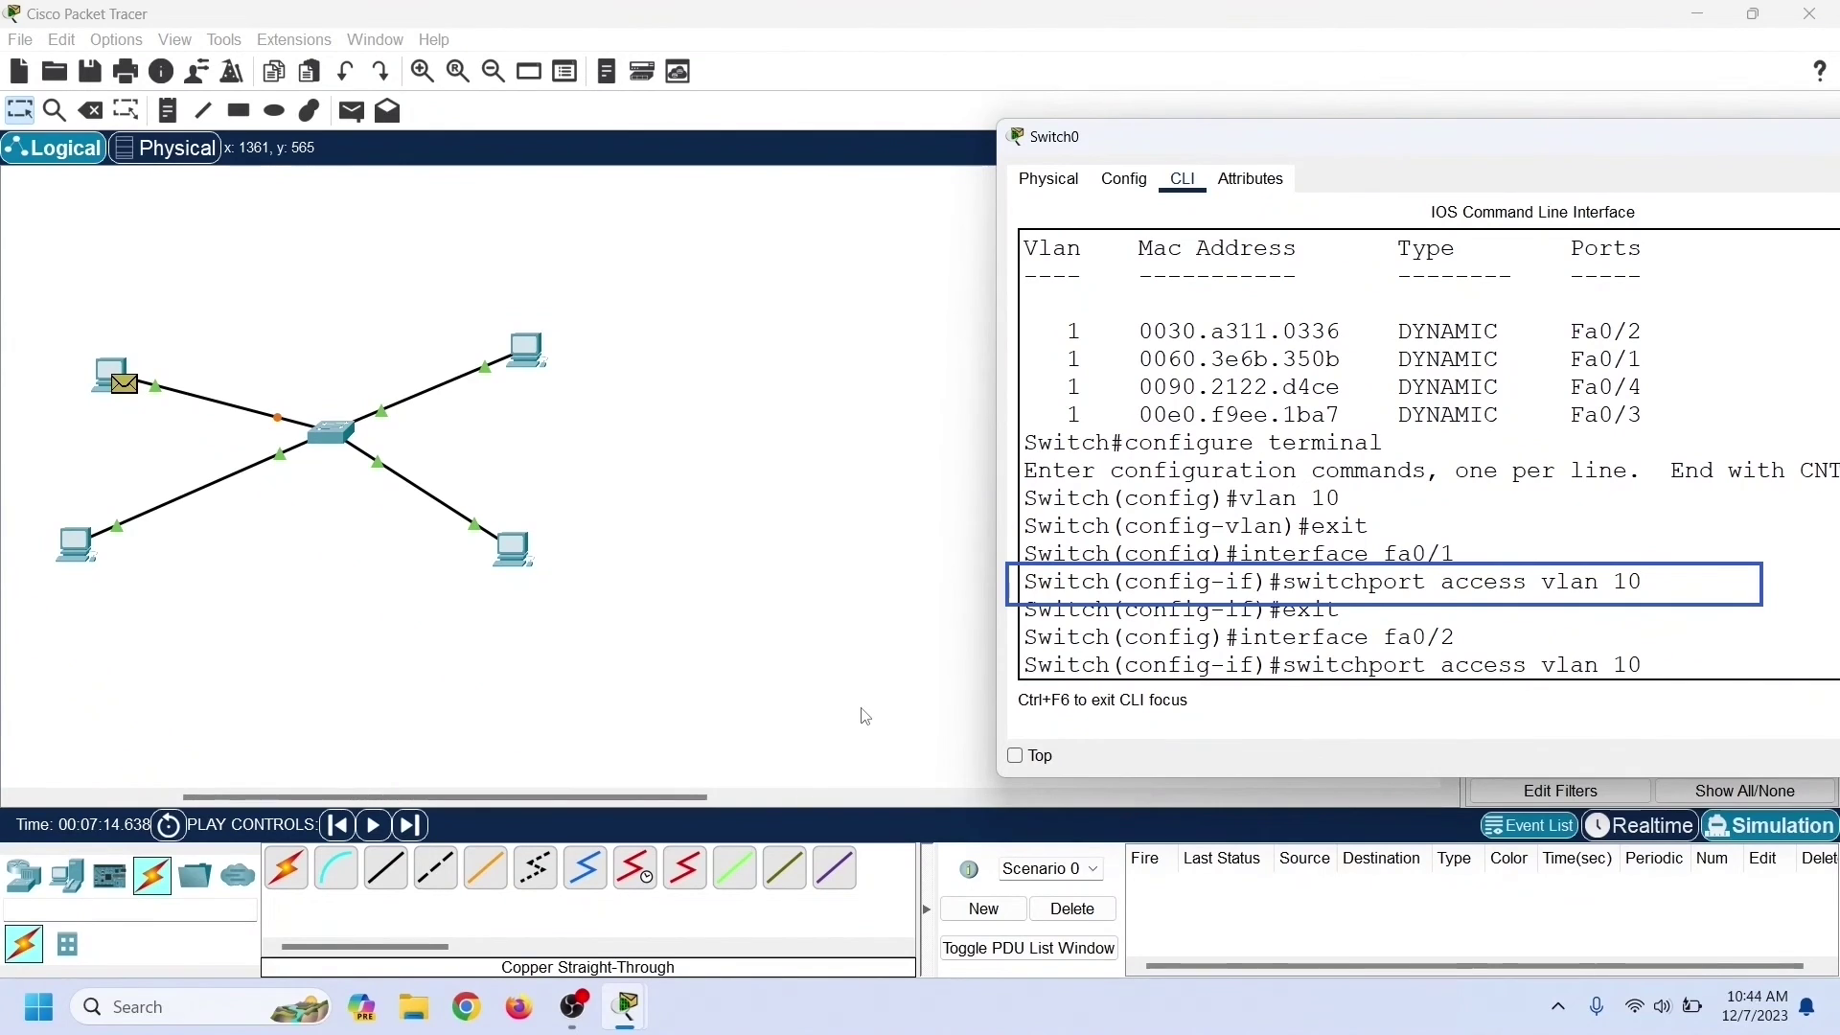
pyautogui.press('Return')
# Step: Put port Fa0/3 into VLAN 10 using command history, then exit back to privileged exec mode
pyautogui.press('Up')
pyautogui.press('Up')
pyautogui.press('Up')
pyautogui.press('Return')
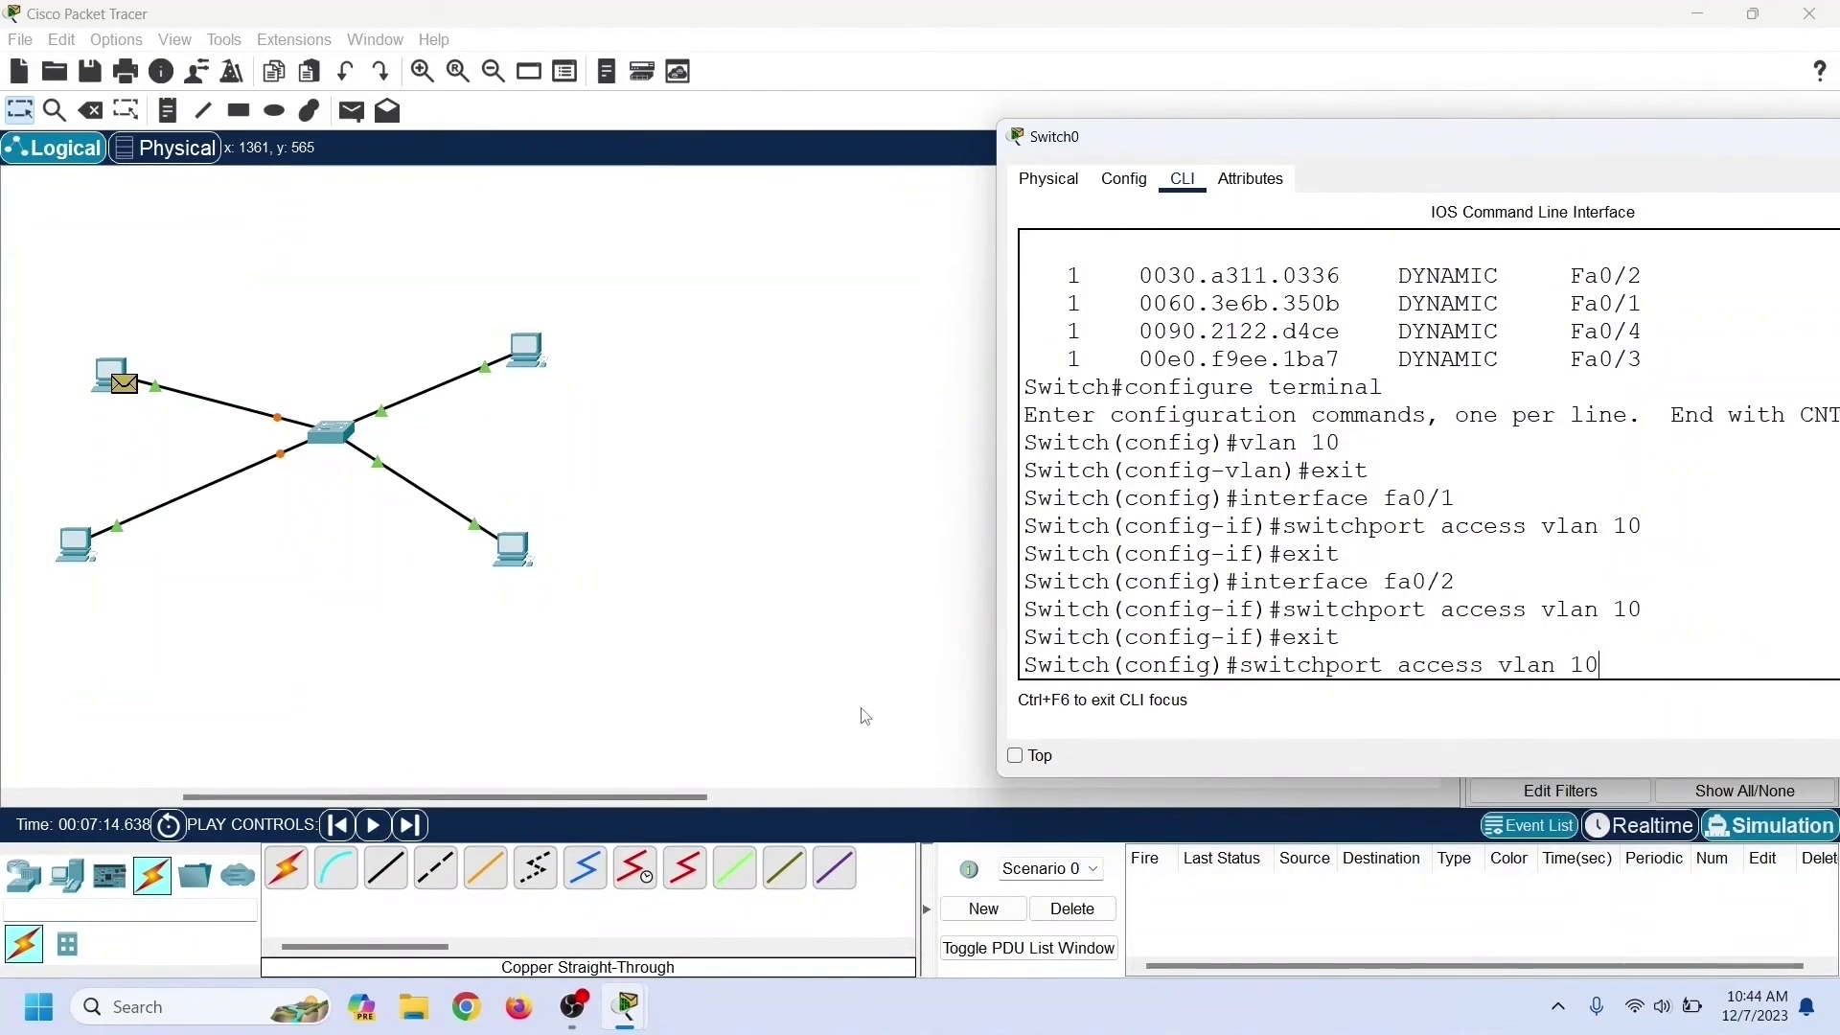
pyautogui.press('Up')
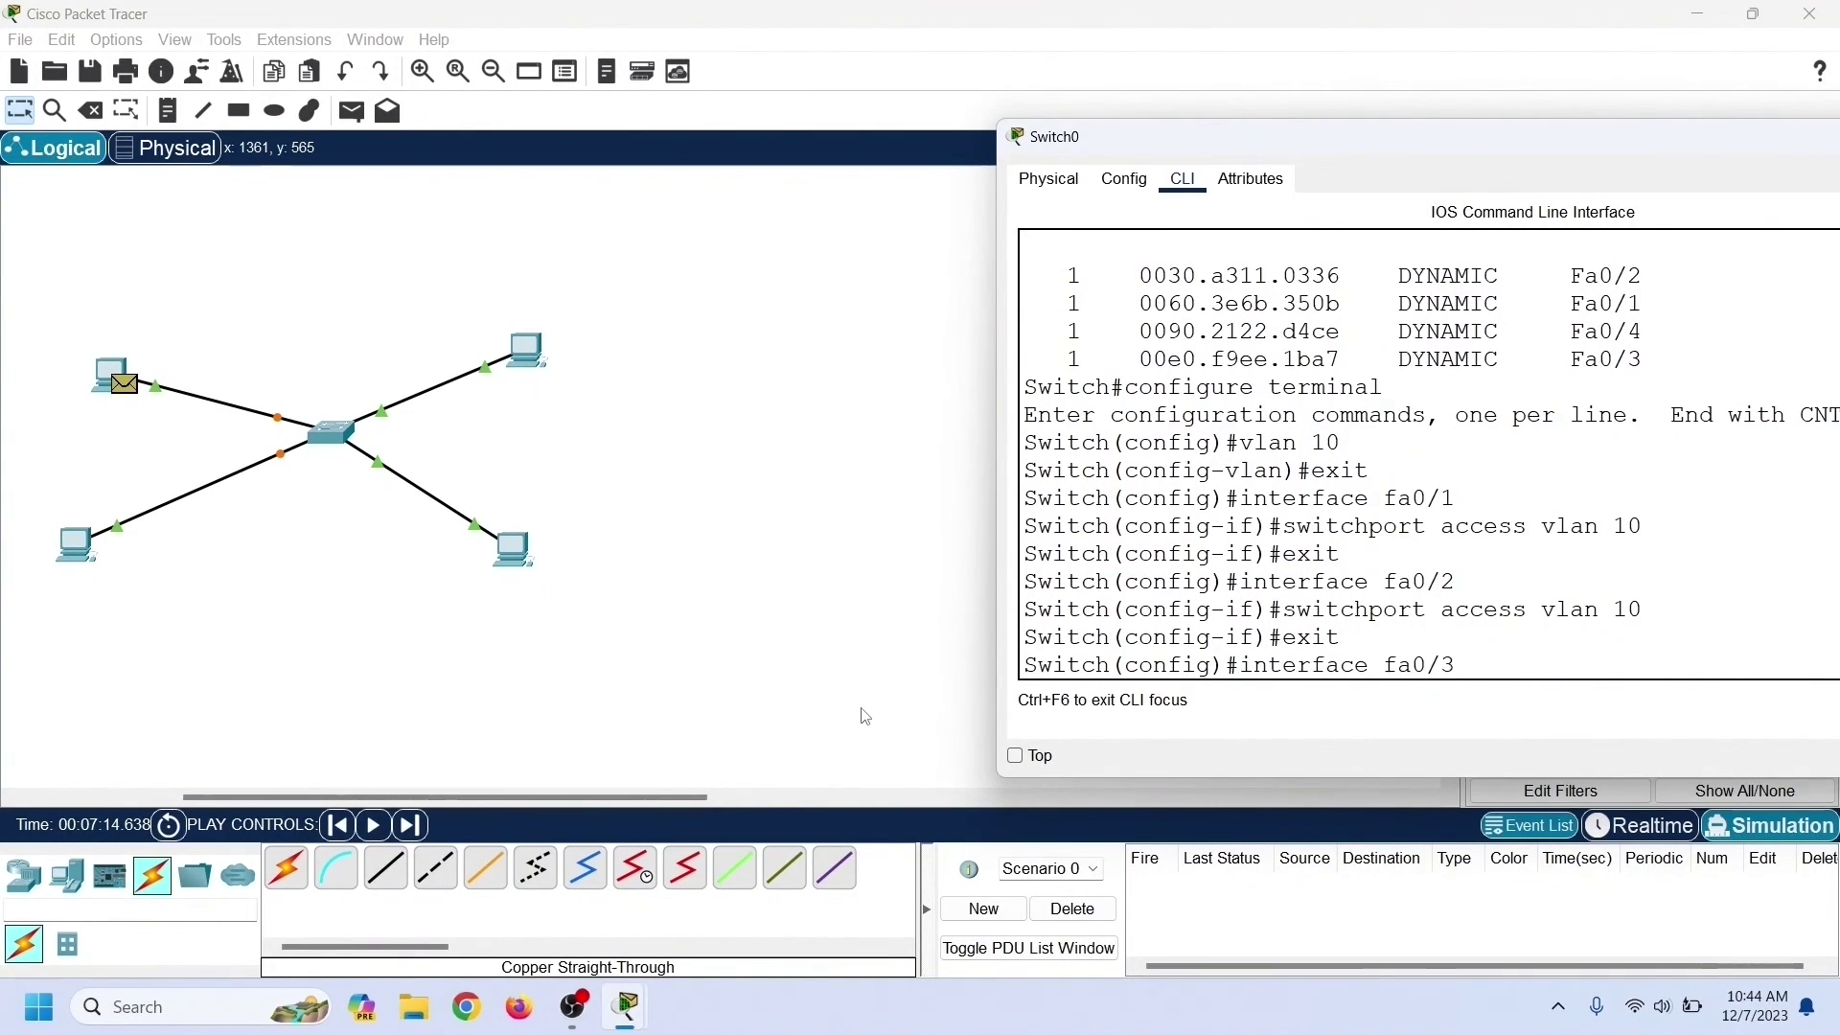
pyautogui.press('Return')
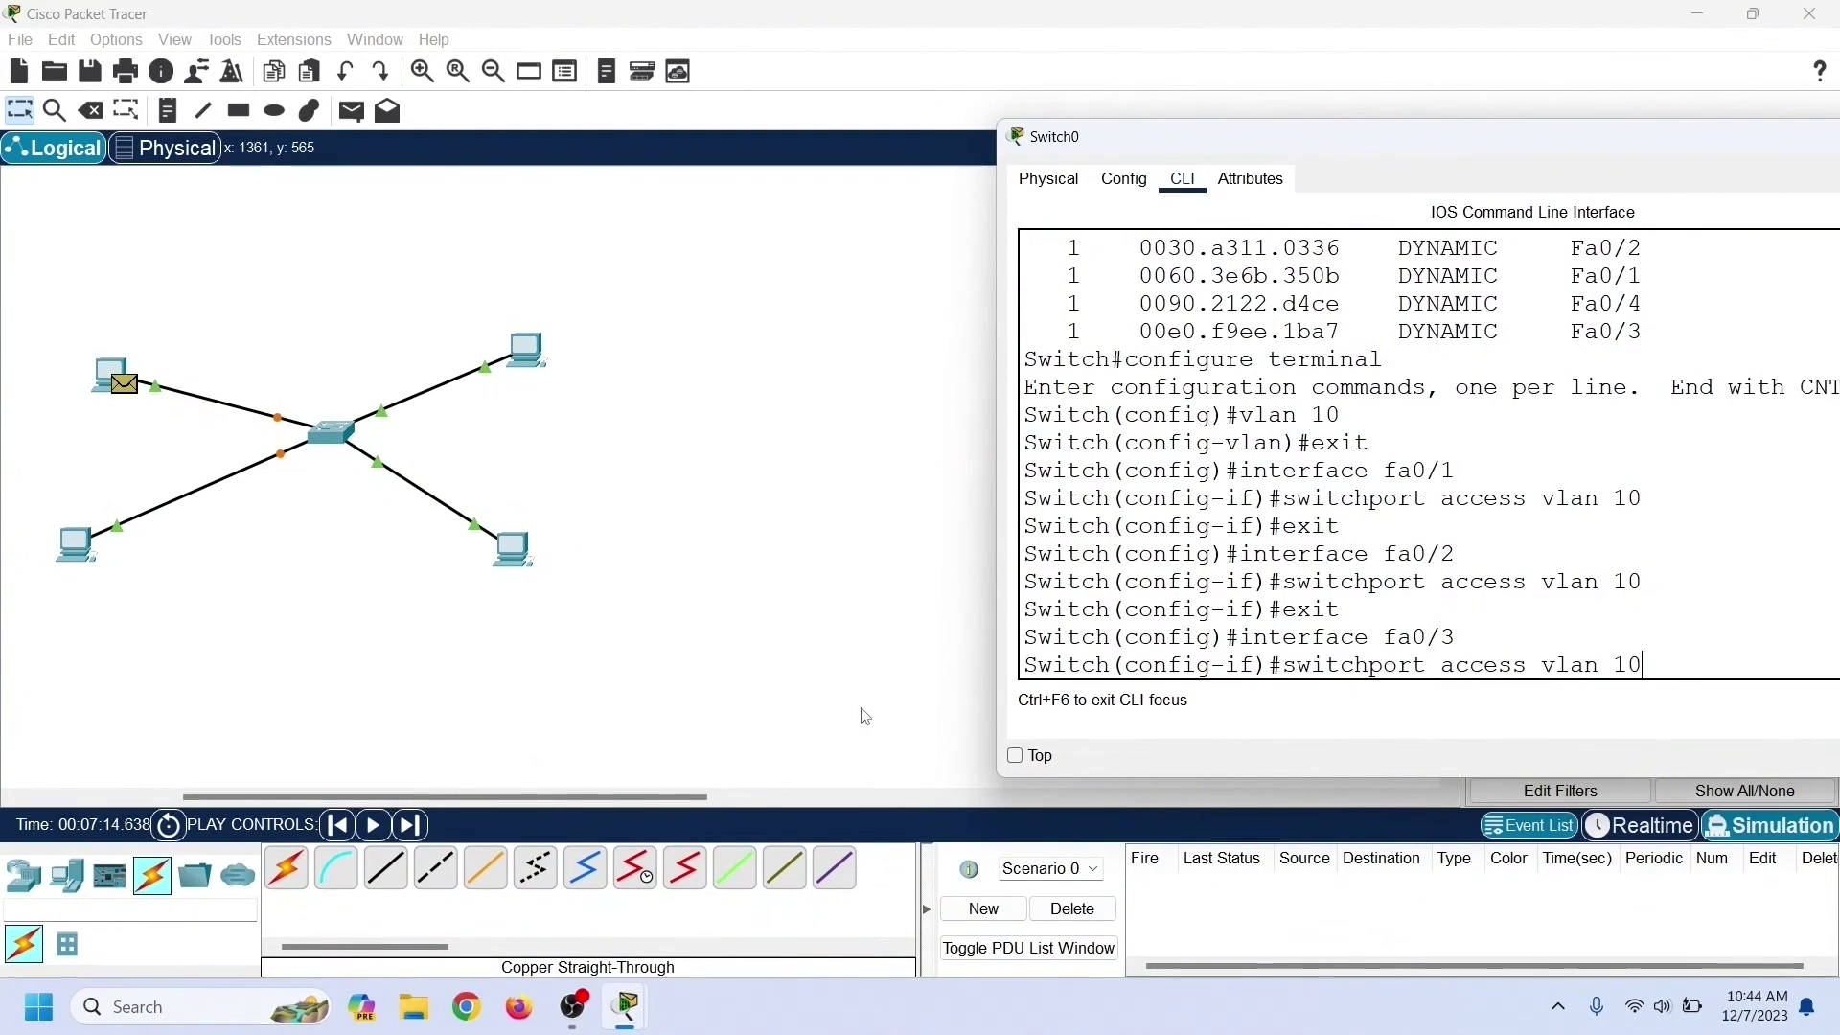
pyautogui.press('Return')
pyautogui.press('Up')
pyautogui.press('Up')
pyautogui.press('Return')
pyautogui.write('exit')
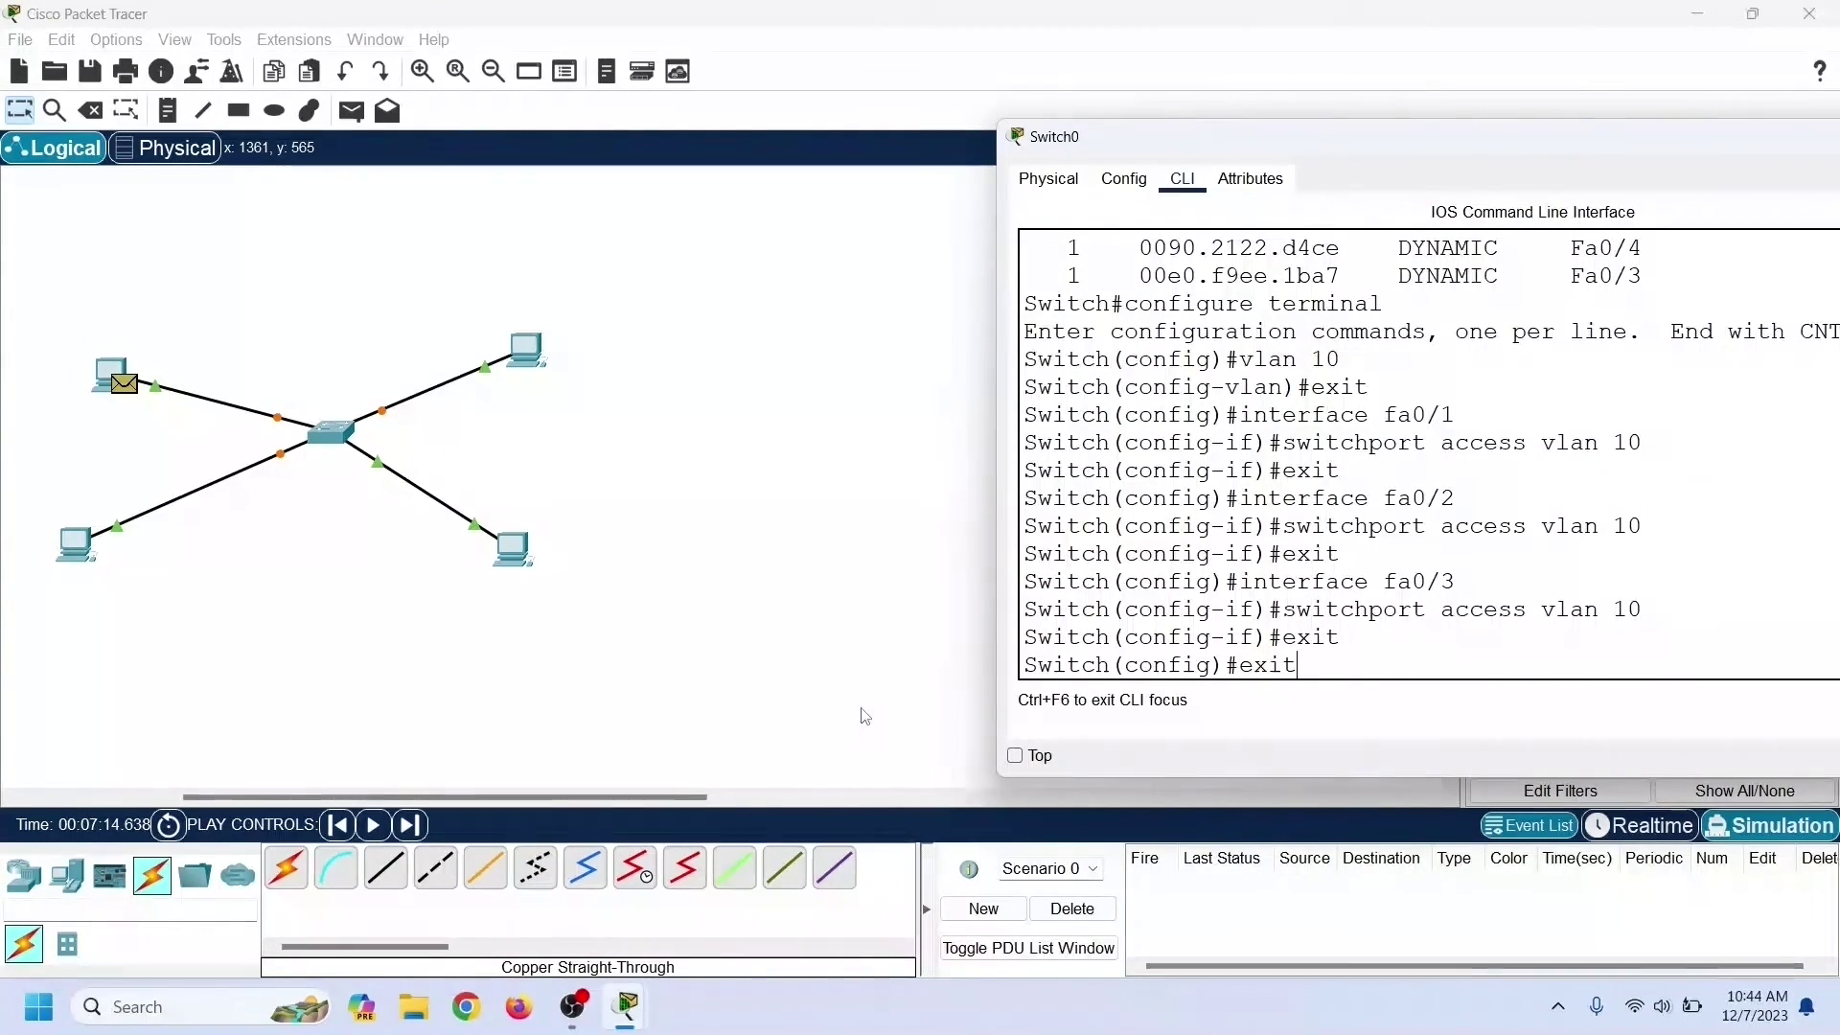
pyautogui.press('Return')
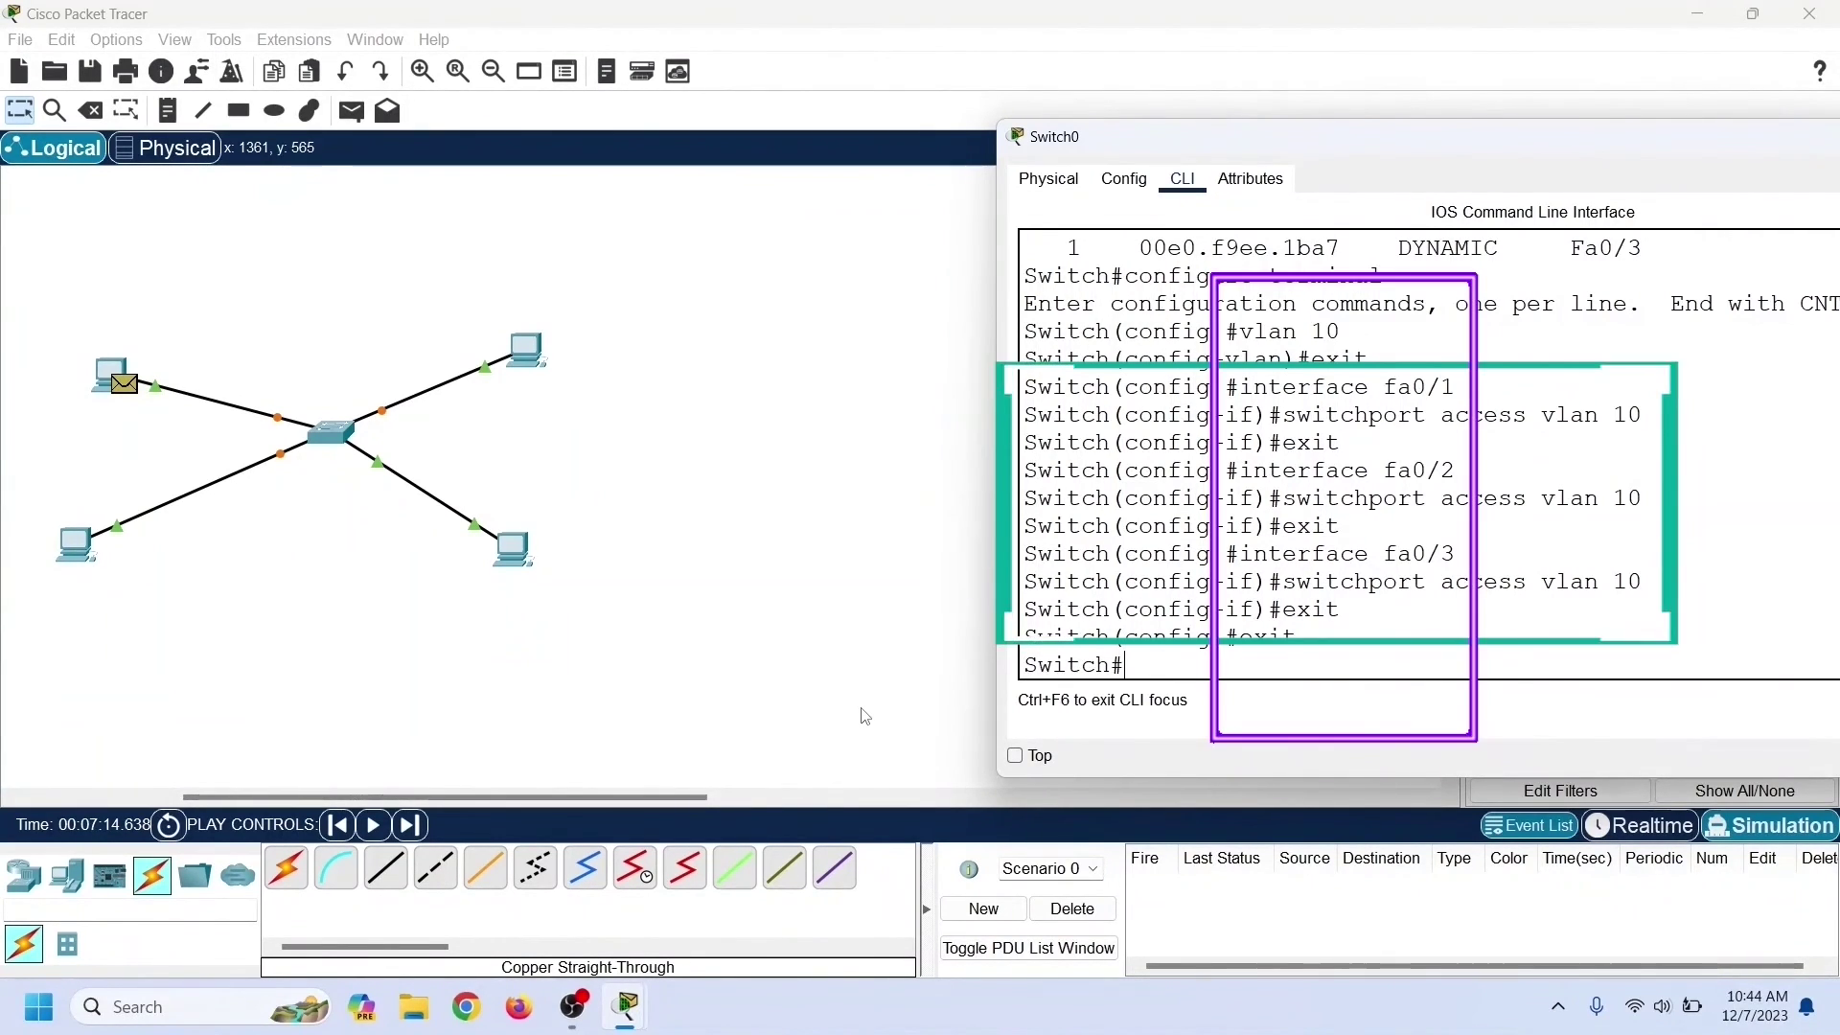
pyautogui.press('Up')
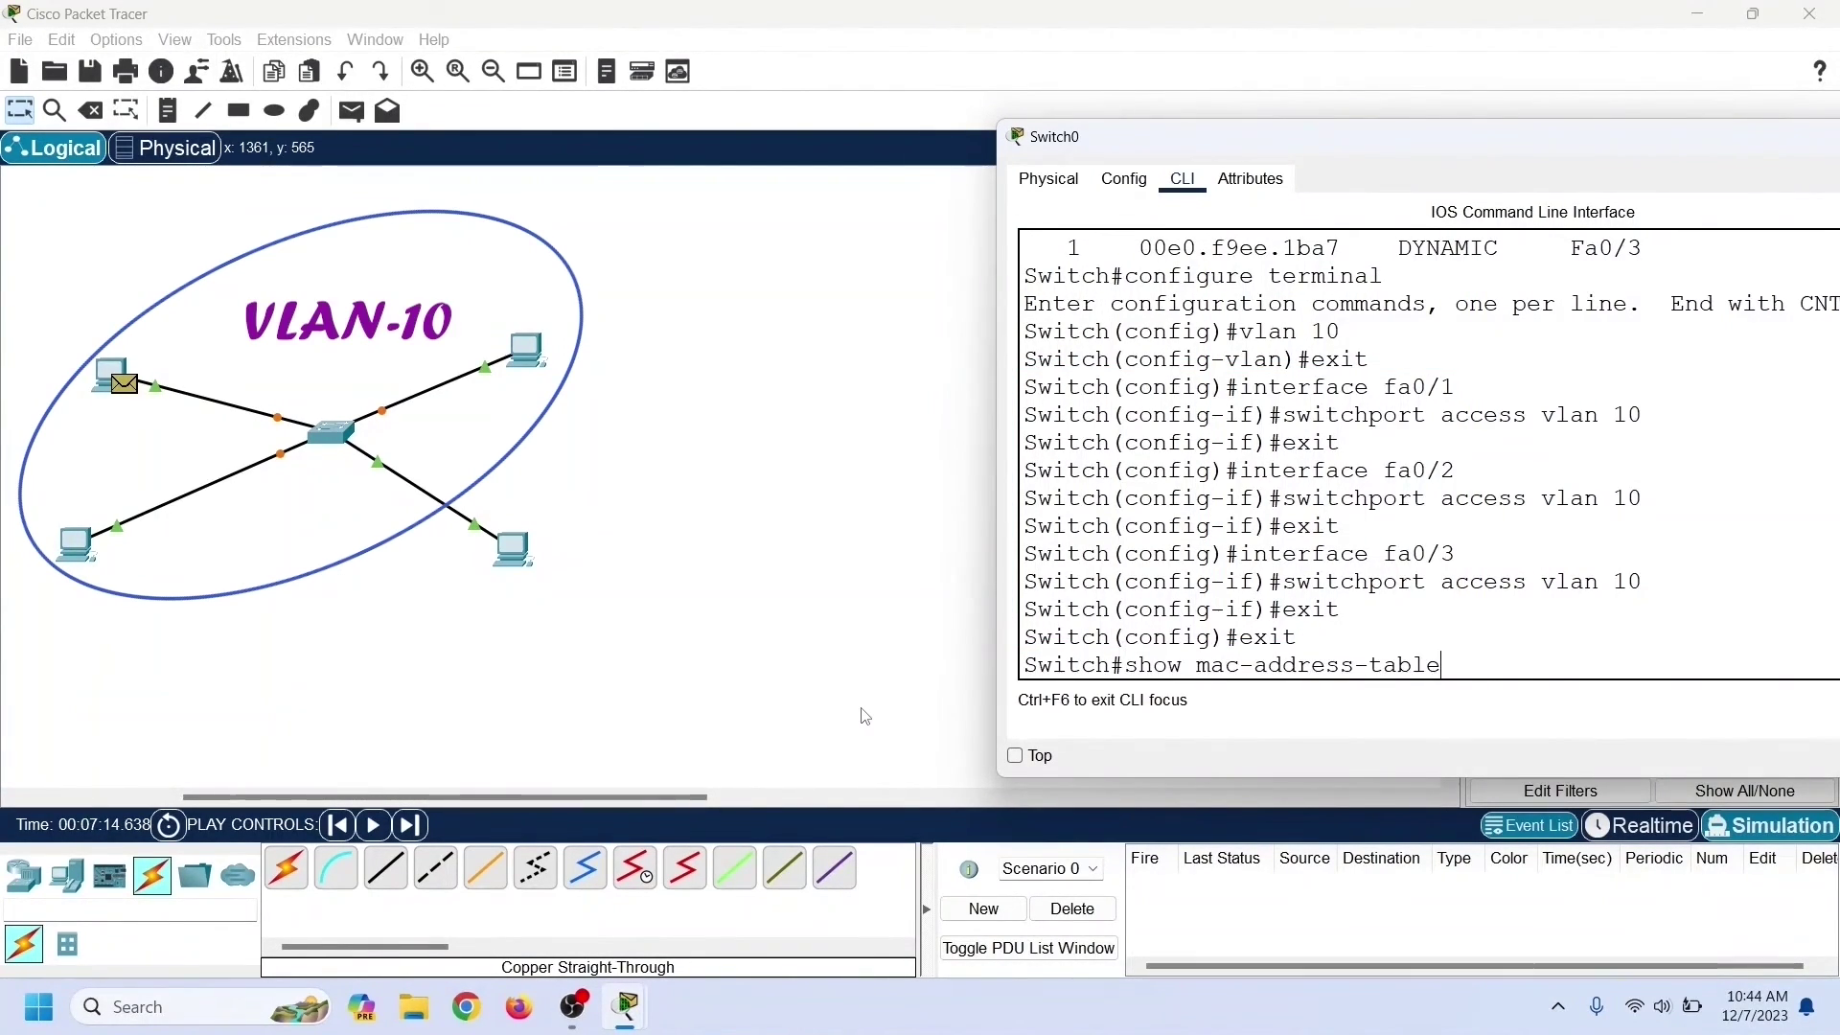
# Step: Confirm Fa0/1–Fa0/3 are in VLAN 10 with show mac-address-table and show vlan brief, then replay the simulation
pyautogui.press('Return')
pyautogui.write('show v')
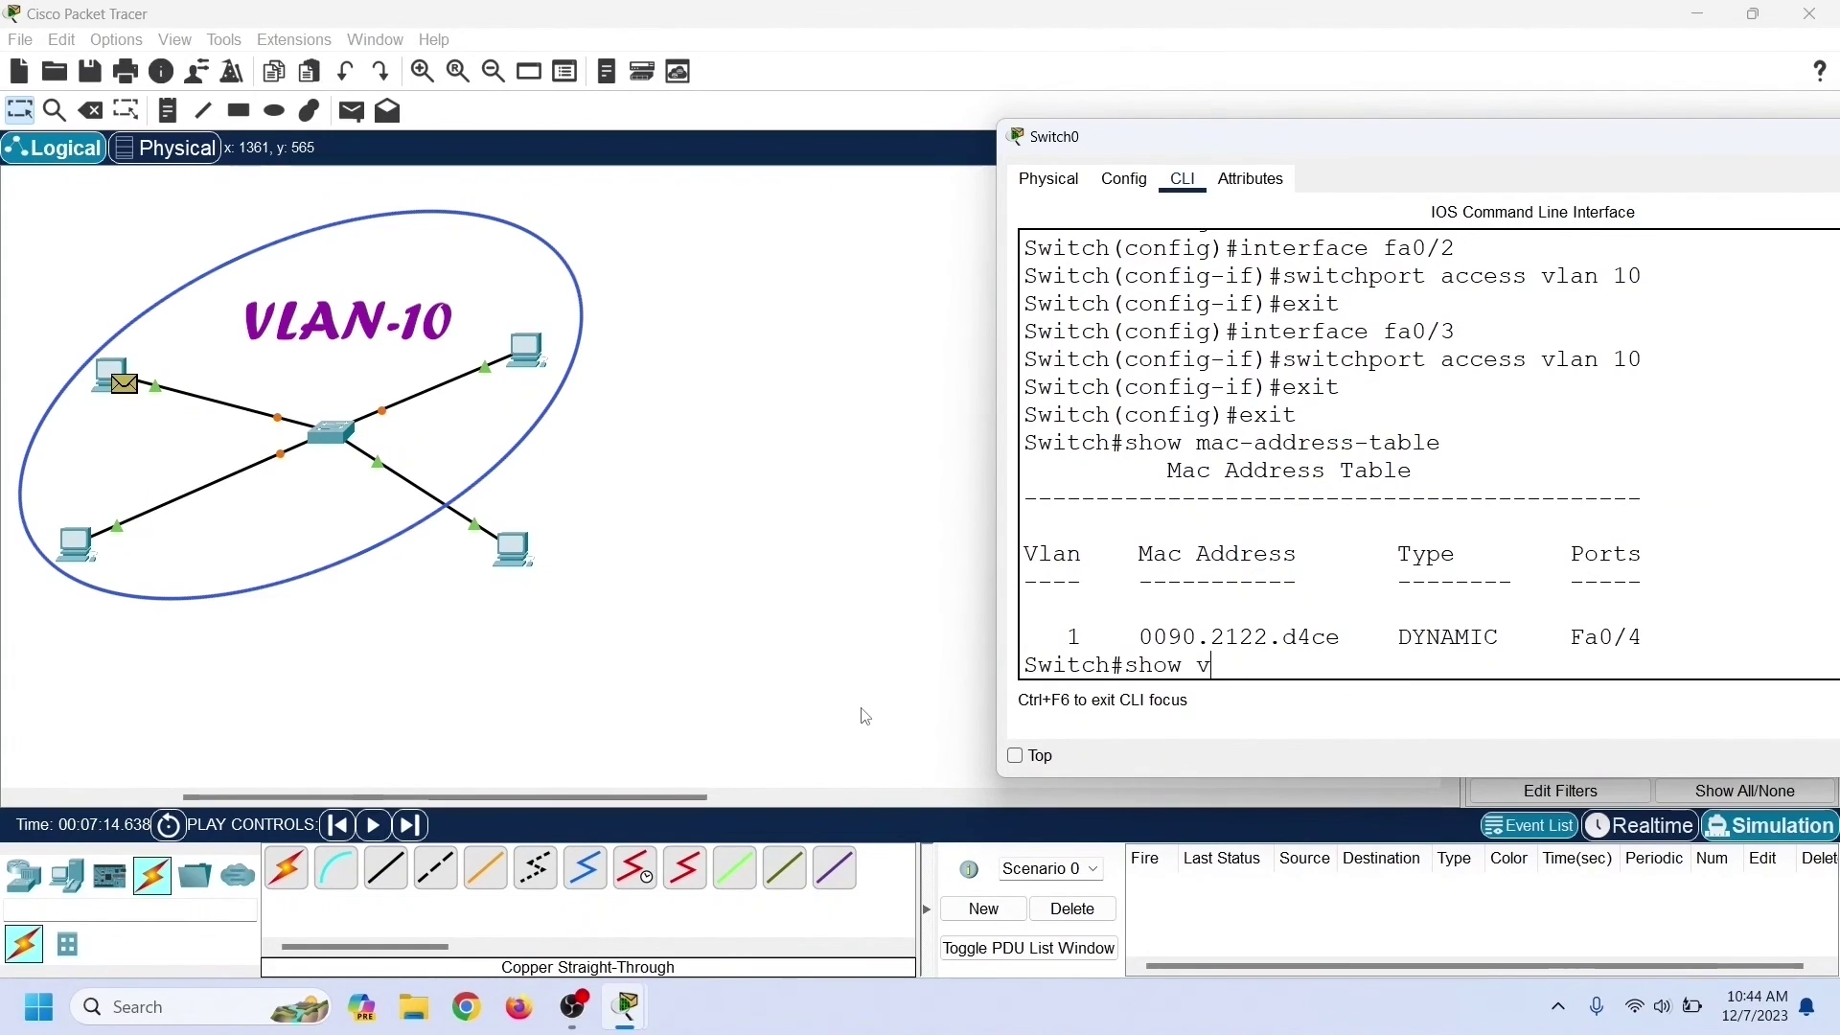
pyautogui.write('lan brie')
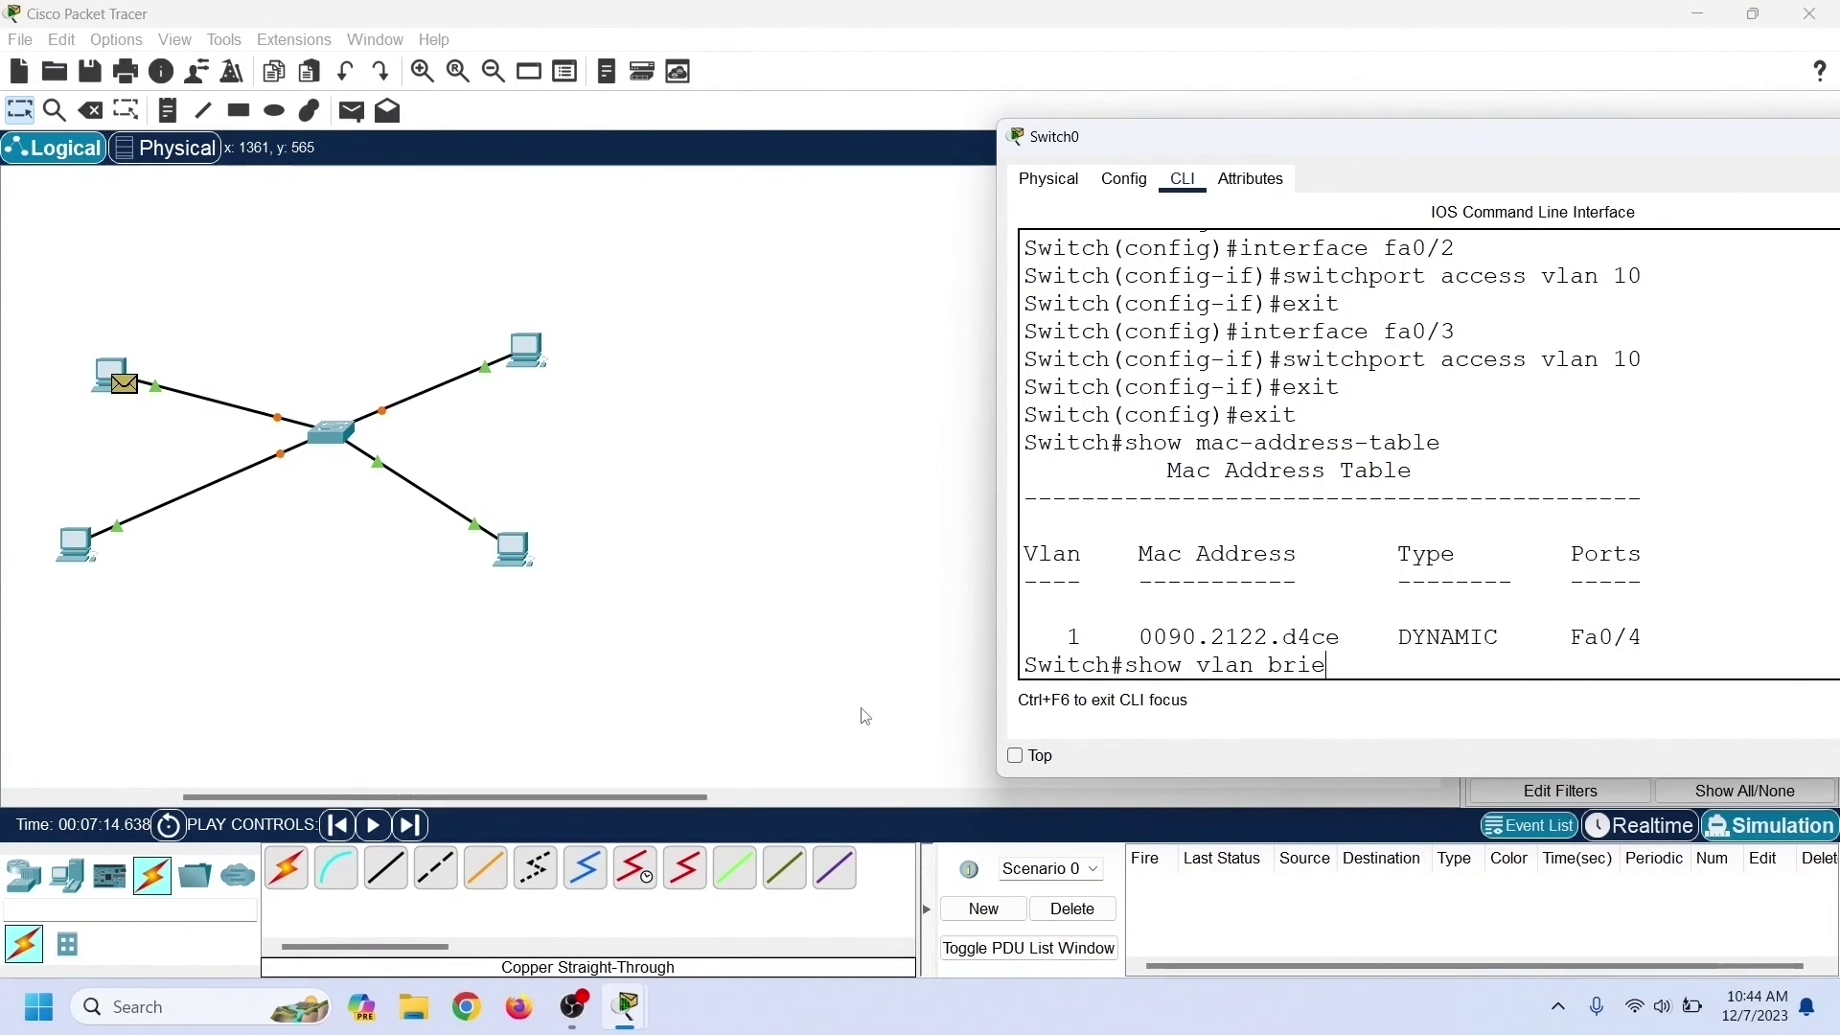
pyautogui.write('f')
pyautogui.press('Return')
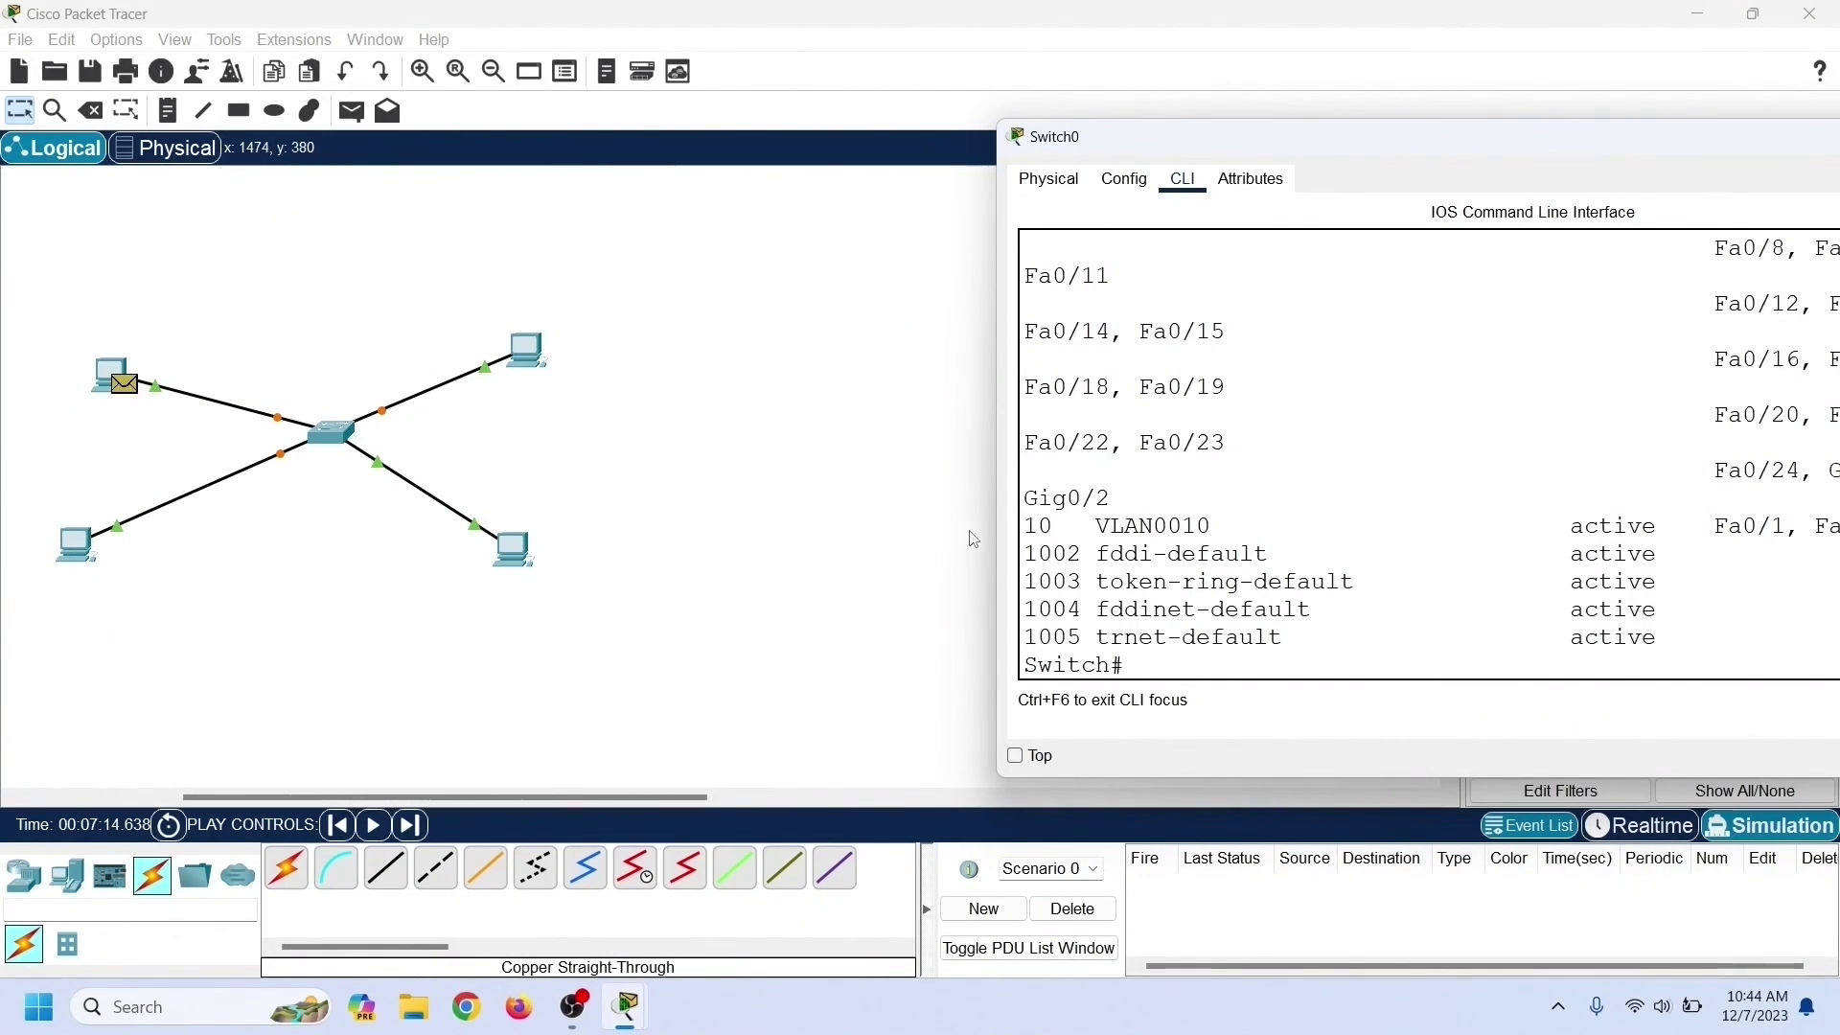
pyautogui.moveTo(991, 514); pyautogui.dragTo(595, 583)
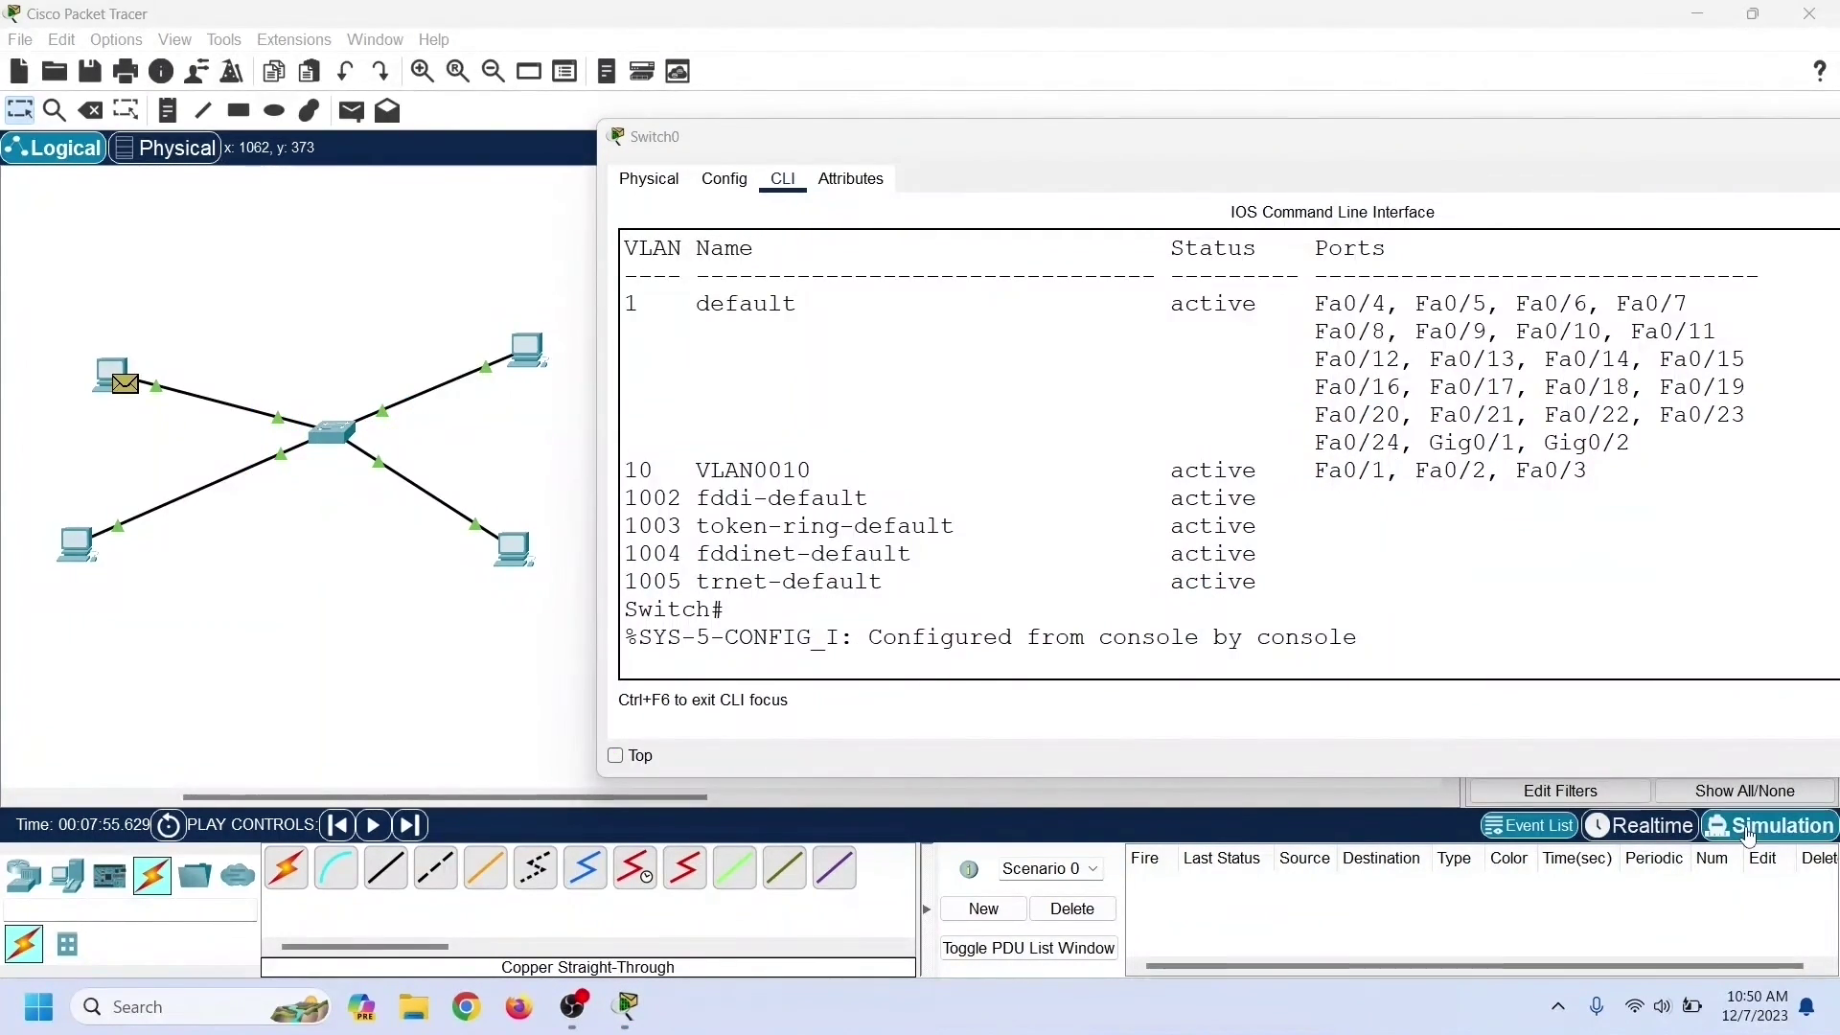
pyautogui.click(1746, 830)
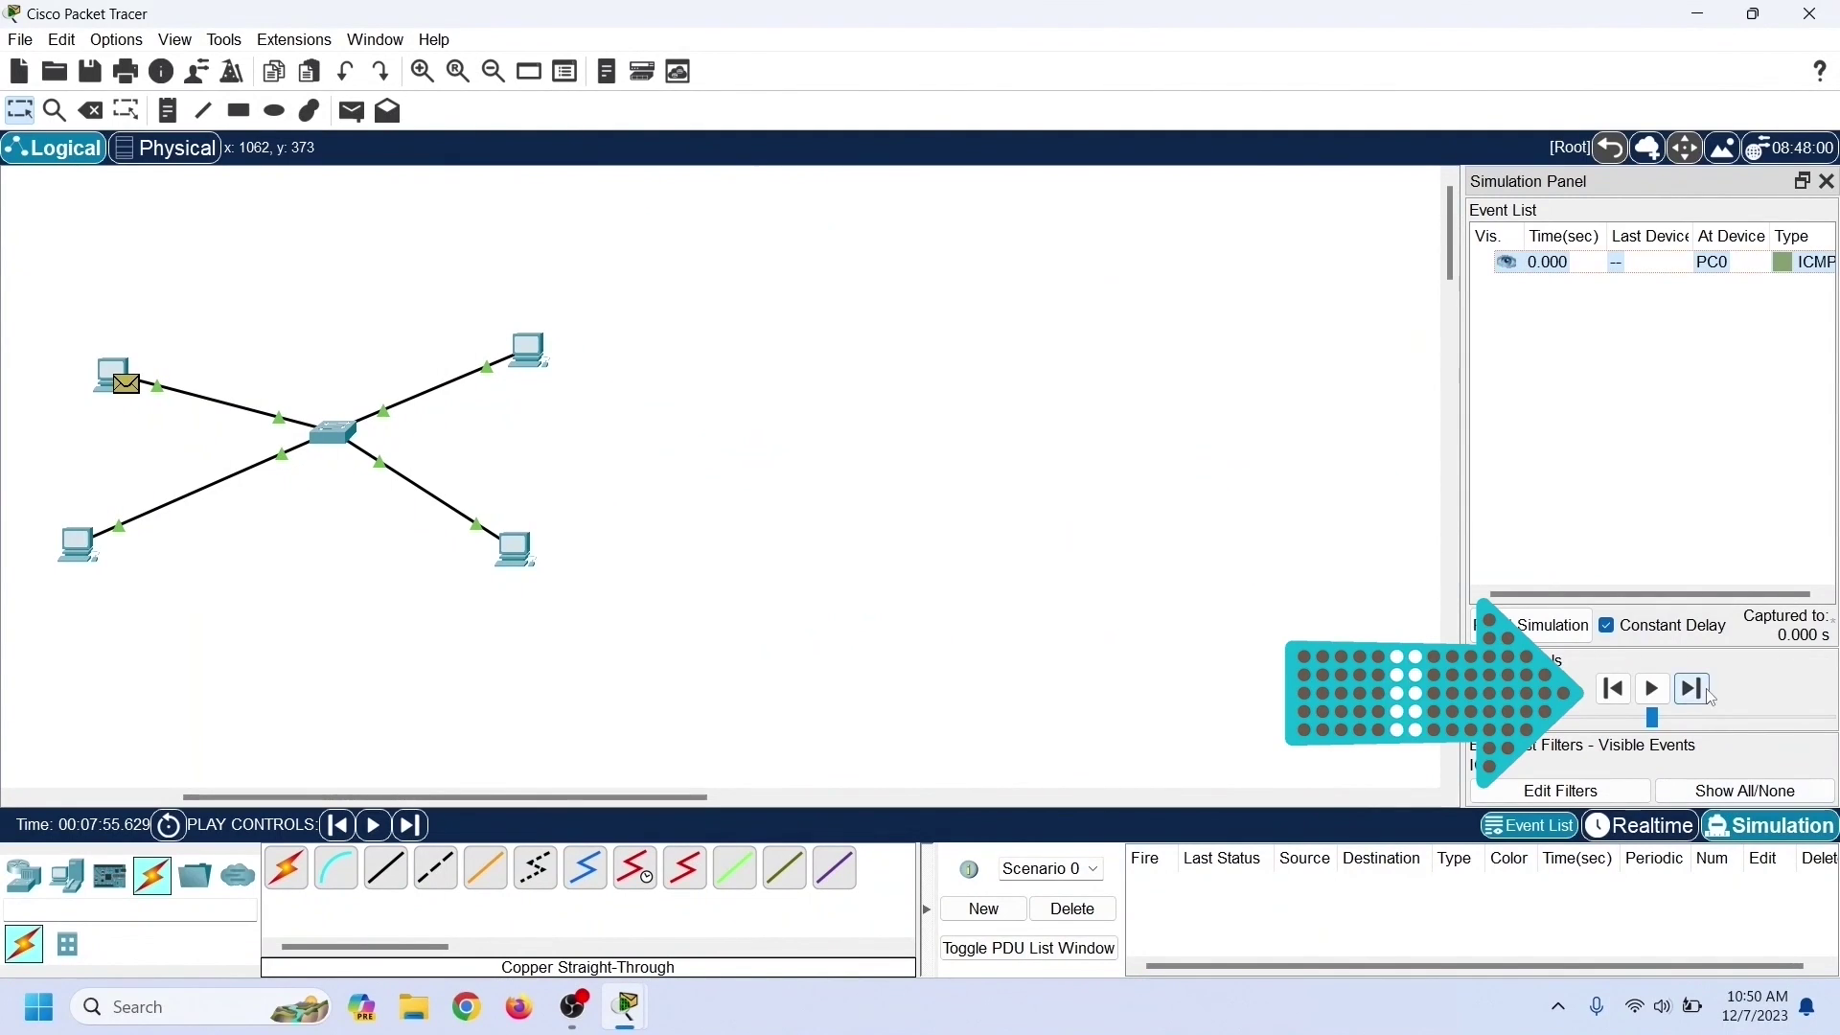
pyautogui.click(1650, 689)
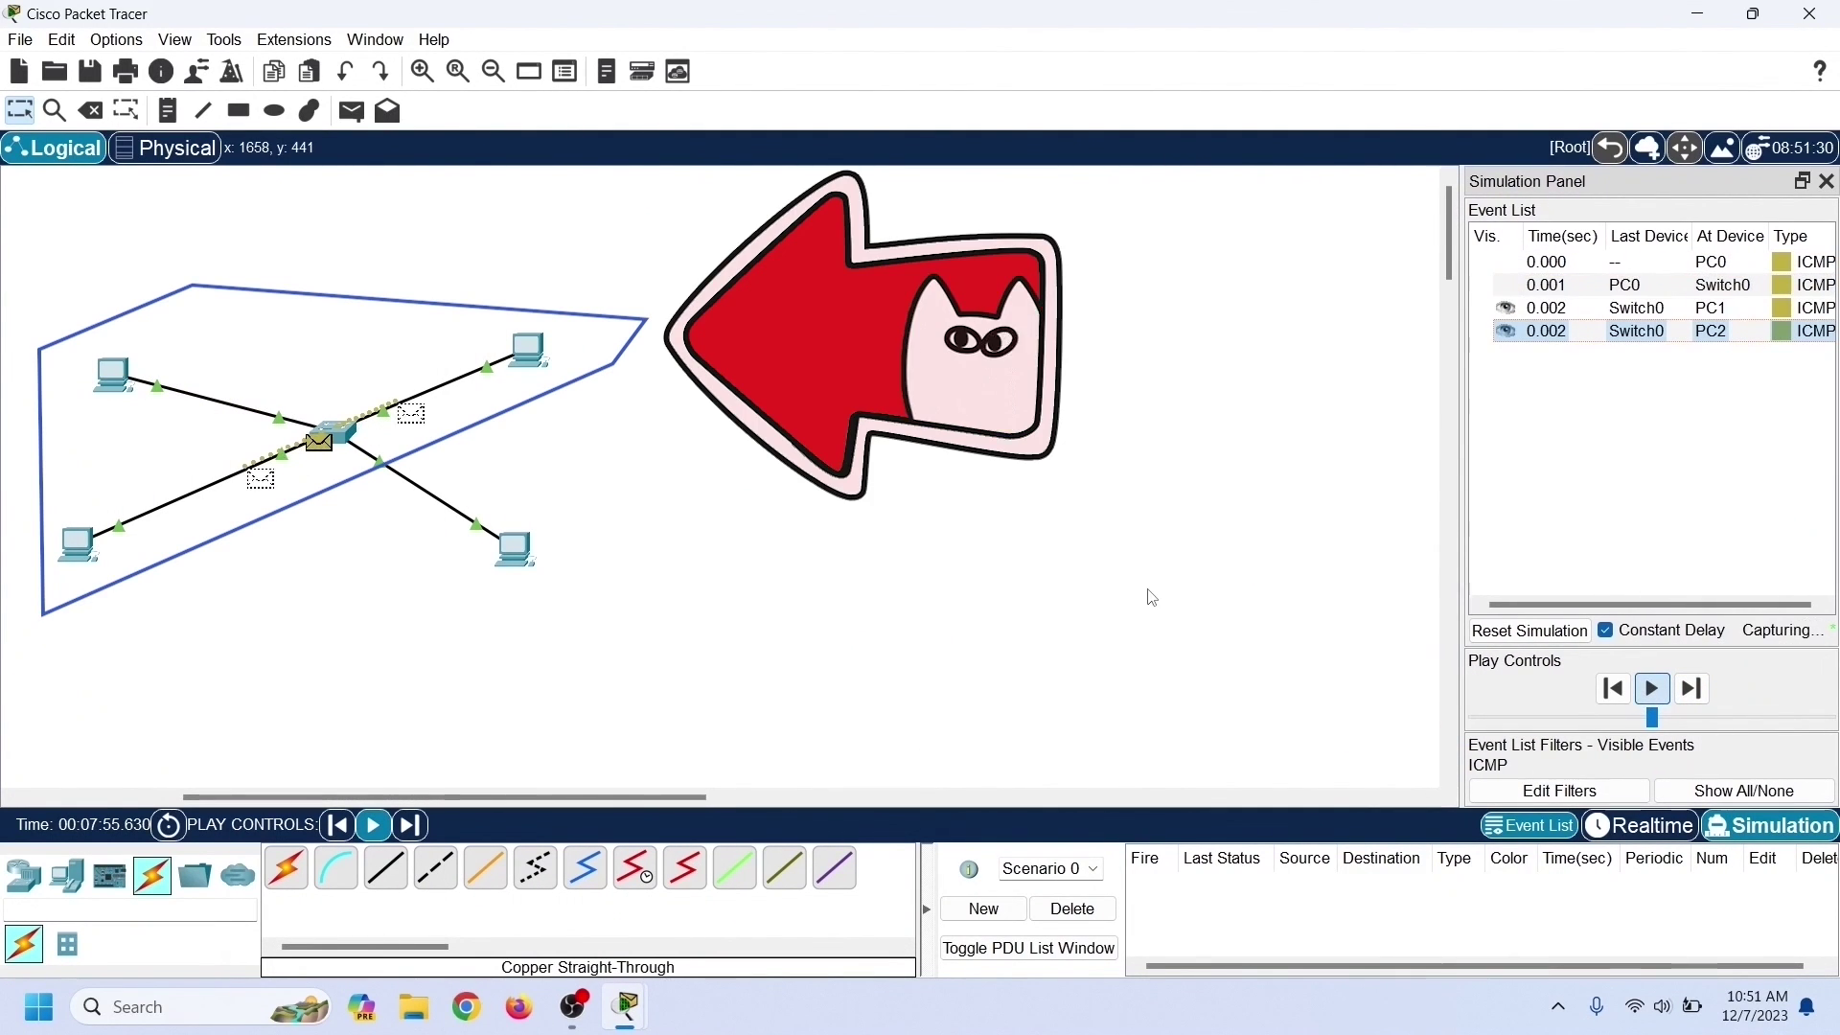